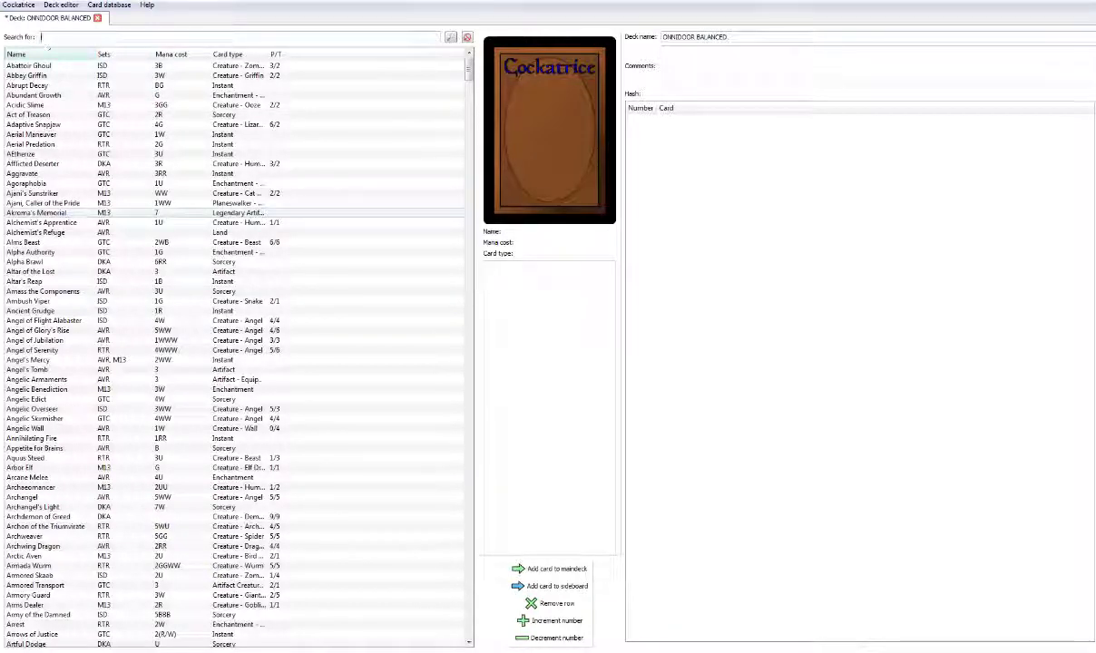
Step: Add four copies of Farseek to the maindeck and clear the card search
type("farsee")
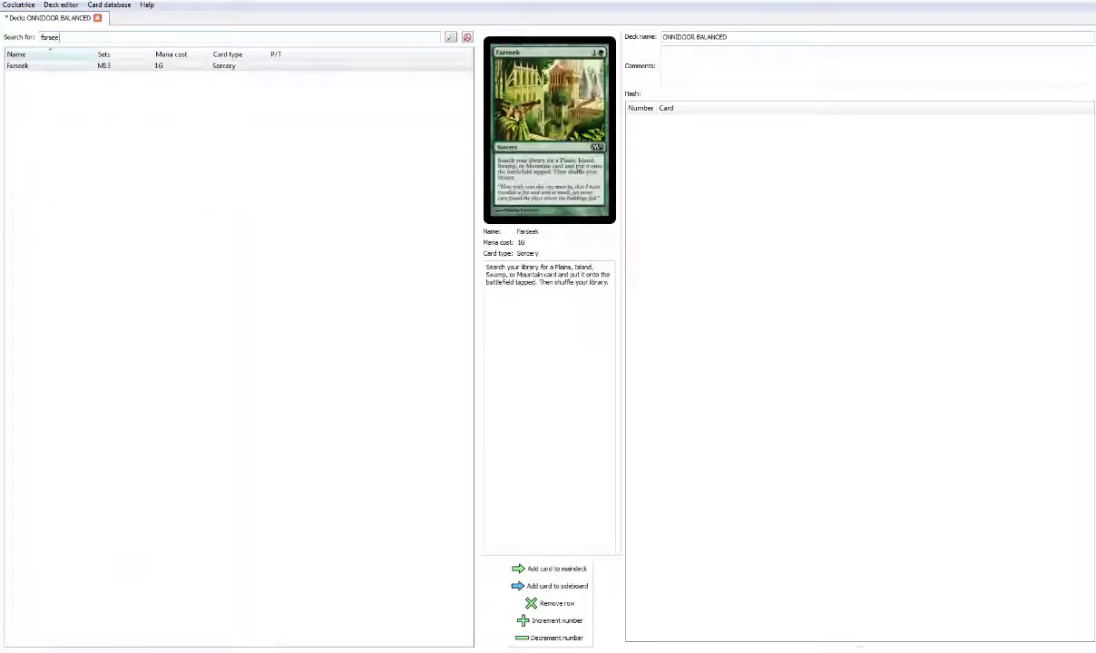
key("Return")
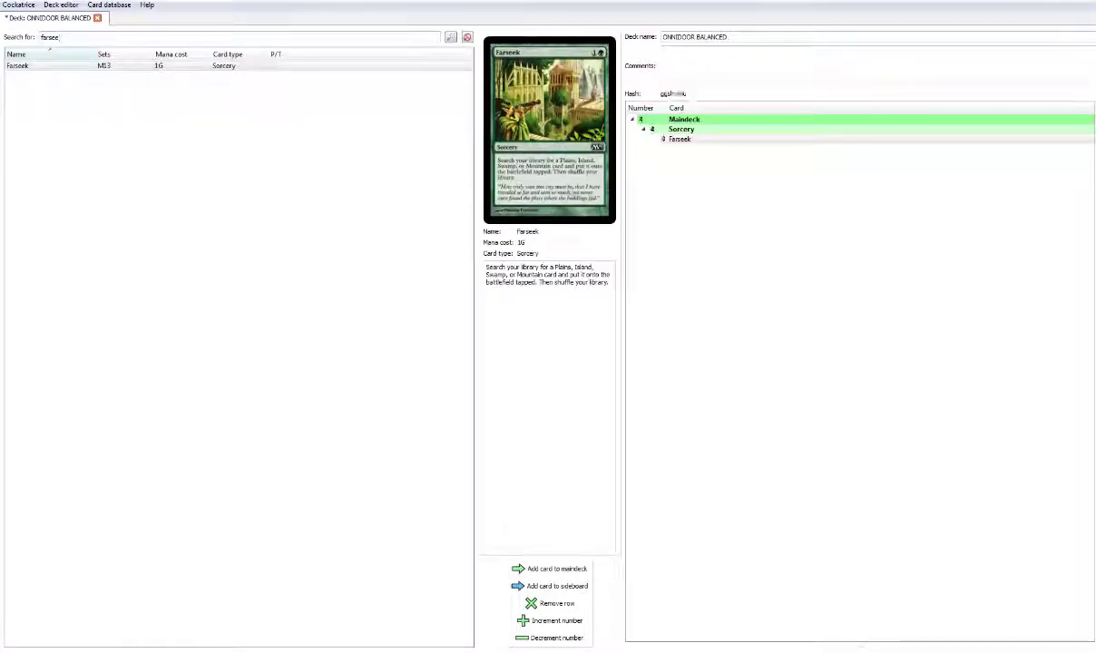
key("BackSpace")
key("BackSpace")
key("BackSpace")
key("BackSpace")
key("BackSpace")
key("BackSpace")
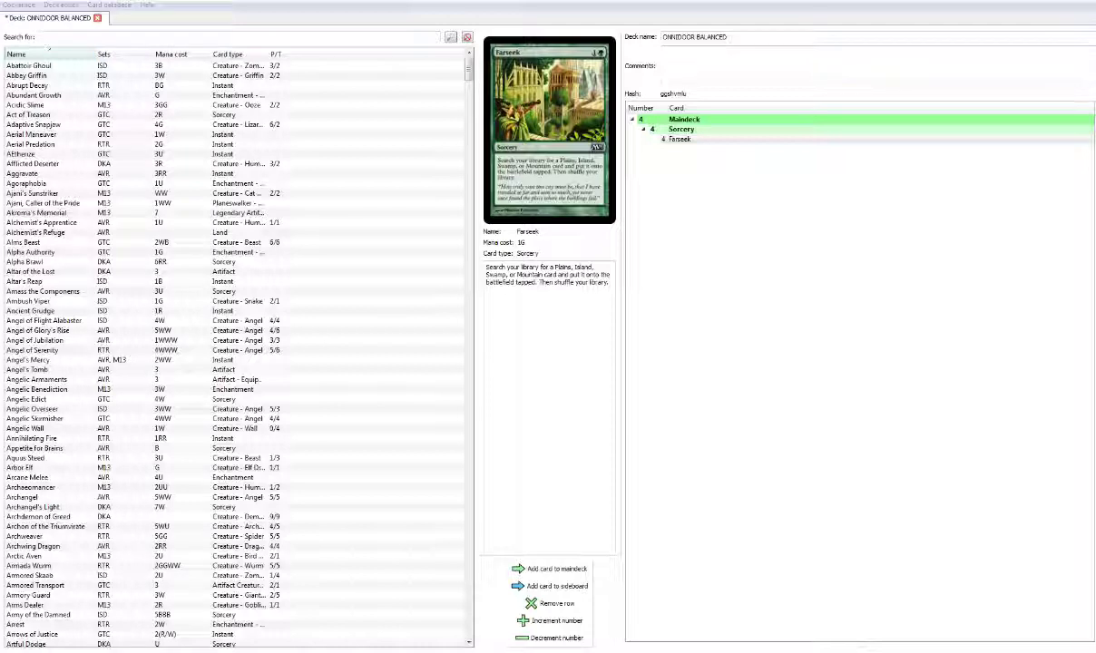
Step: Find Omniscience in the card database and add one copy to the maindeck
left_click(50, 38)
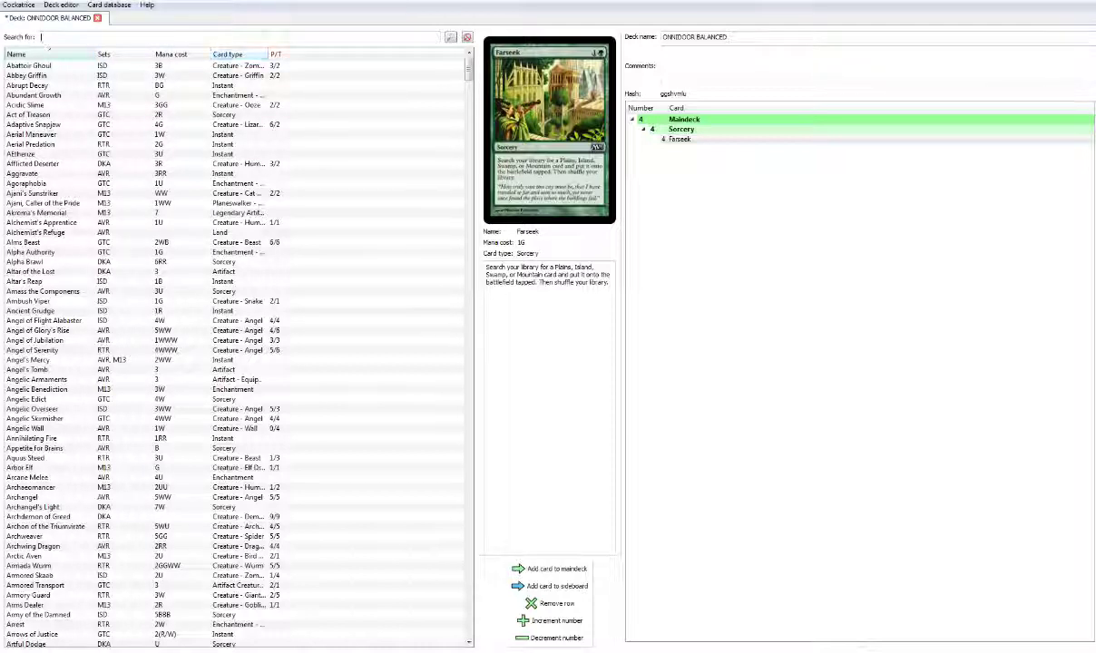
type("omn")
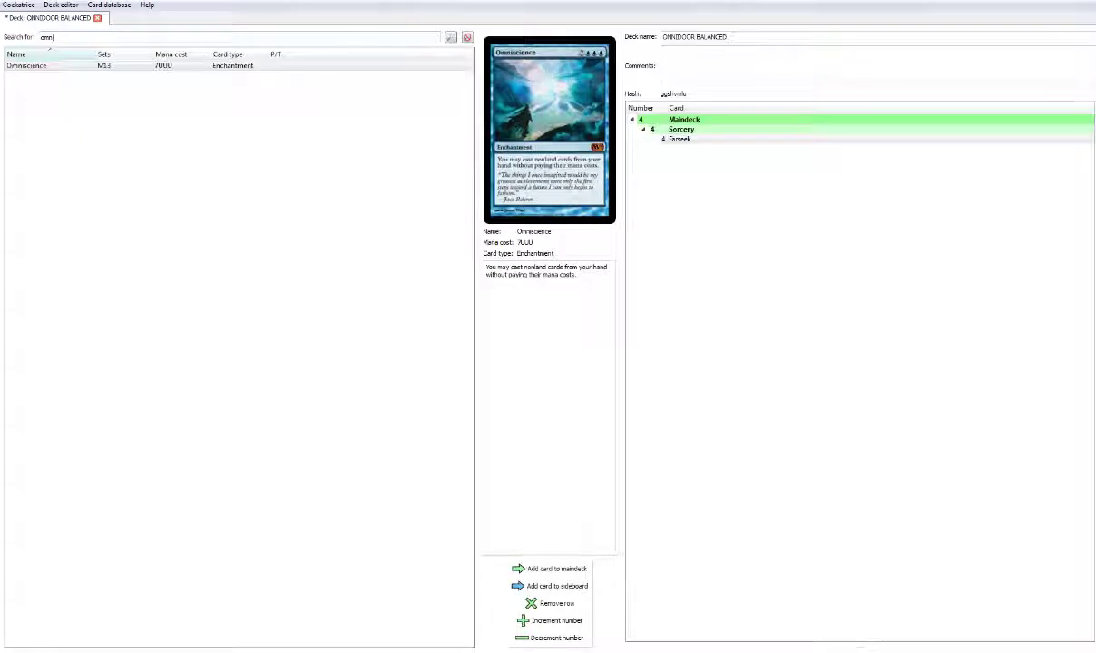
key("Return")
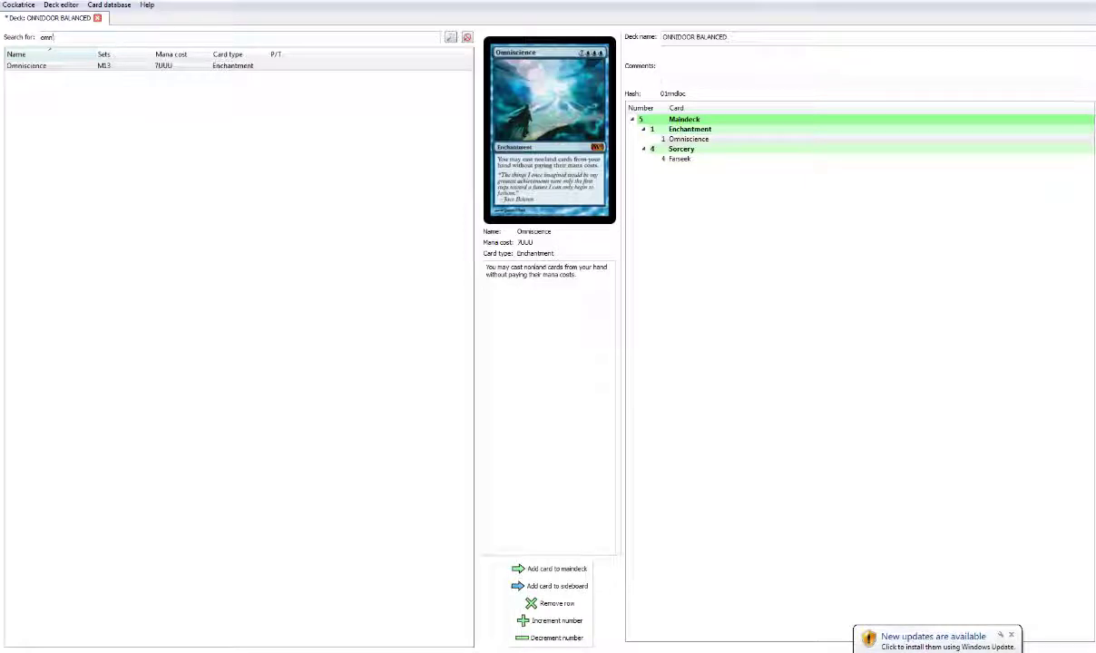
Step: Search for "ranger" and add four copies of Ranger's Guile to the maindeck
key("ctrl+a")
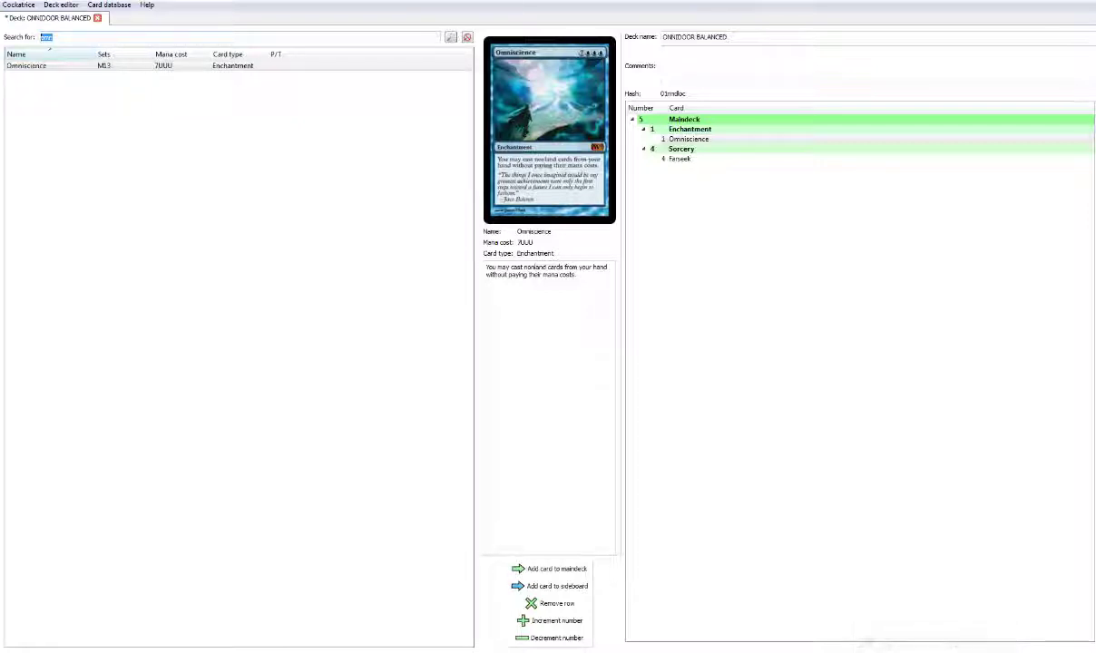
type("ranger")
key("Return")
key("Return")
key("Return")
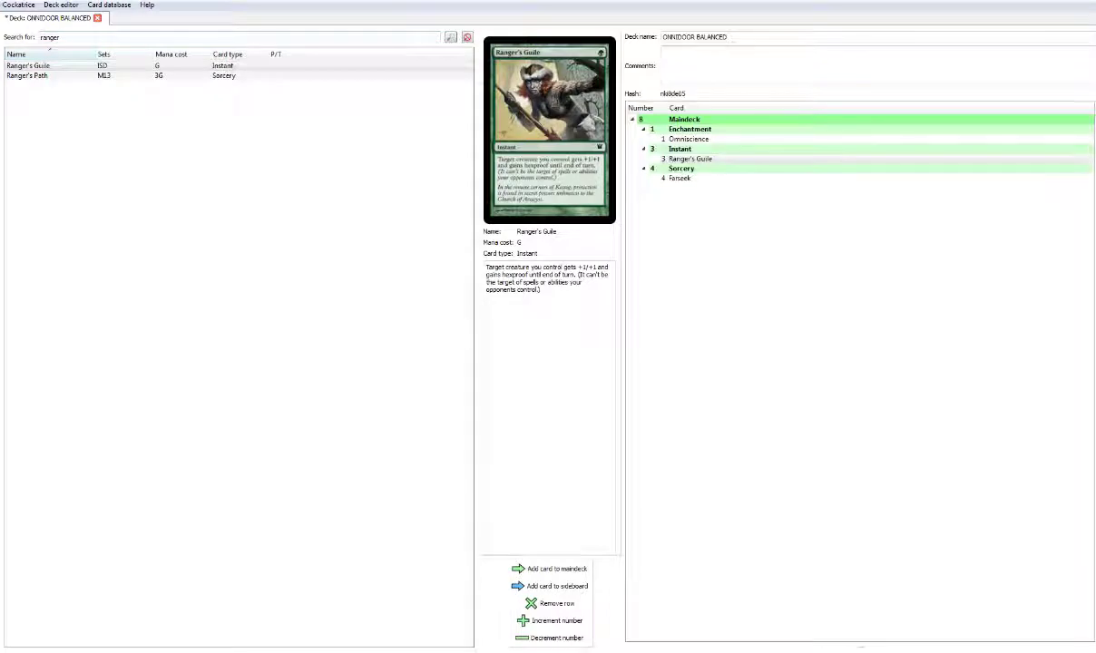
key("Return")
Step: Find Chromatic Lantern and add three copies of it to the maindeck
key("ctrl+a")
type("chromatic")
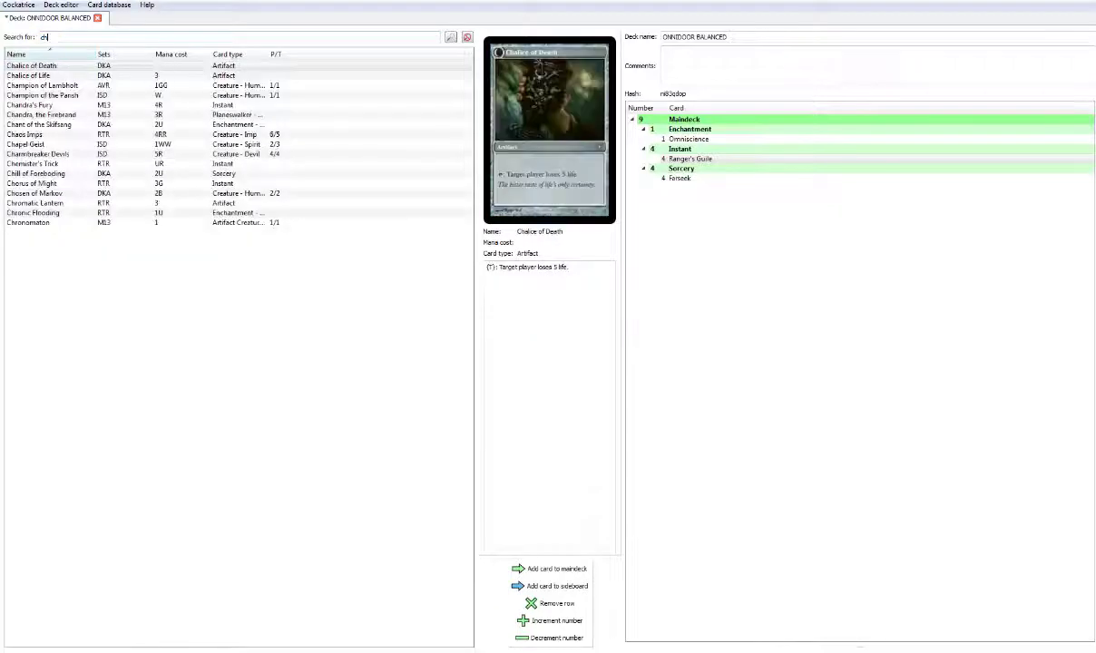
key("Return")
key("Return")
key("Return")
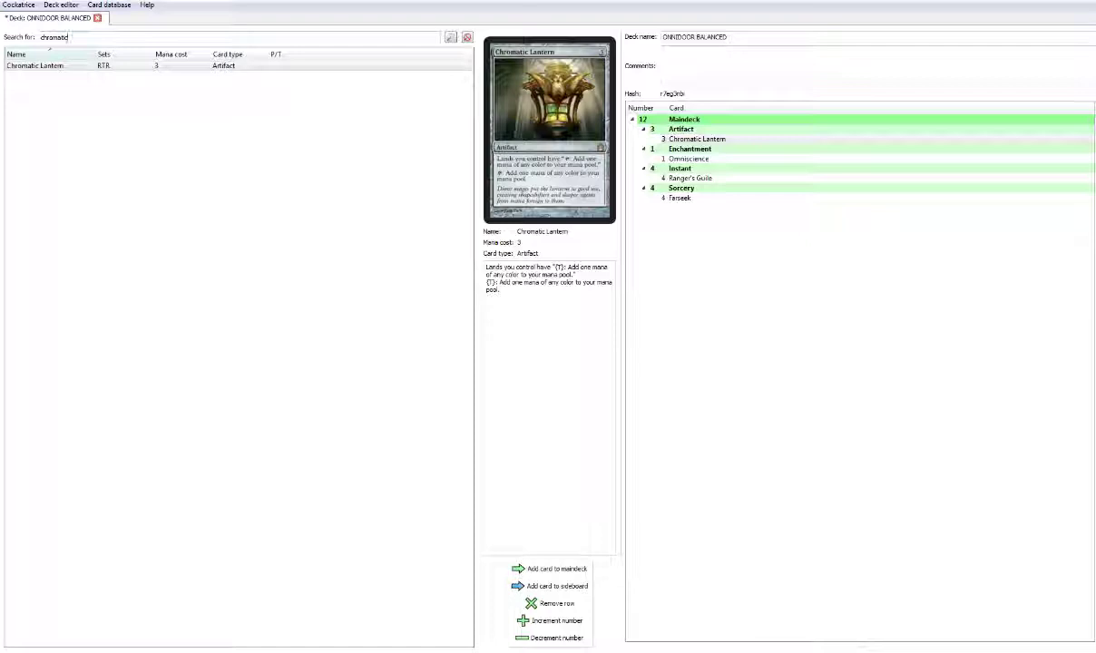
Step: Add one Gilded Lotus and one Nicol Bolas, Planeswalker to the maindeck
key("shift+Home")
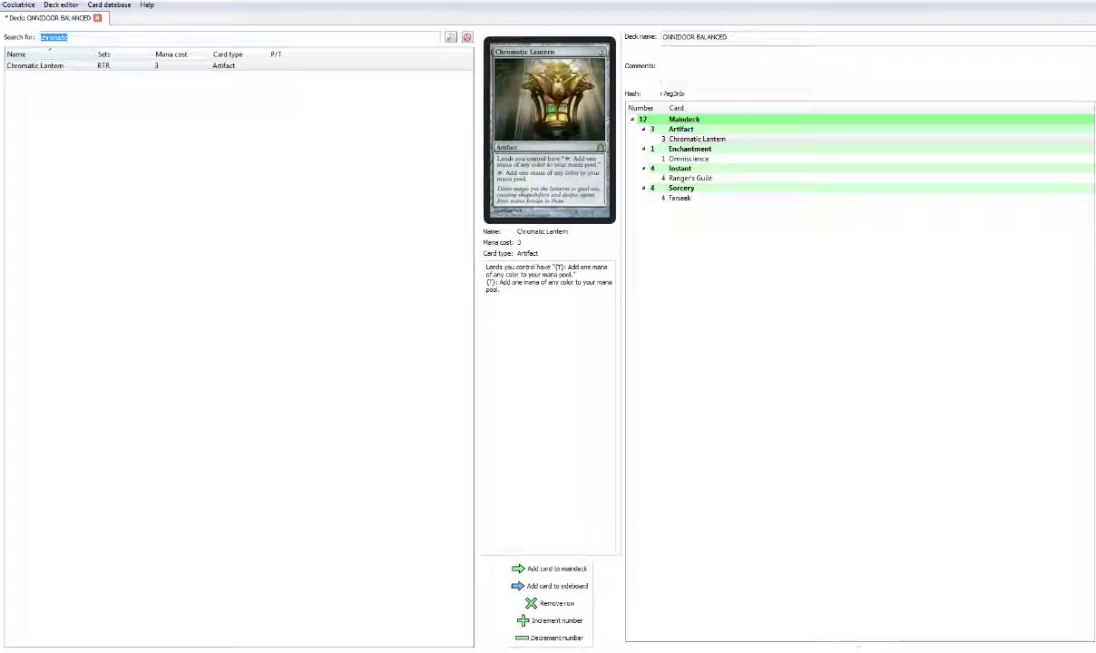
type("gilded")
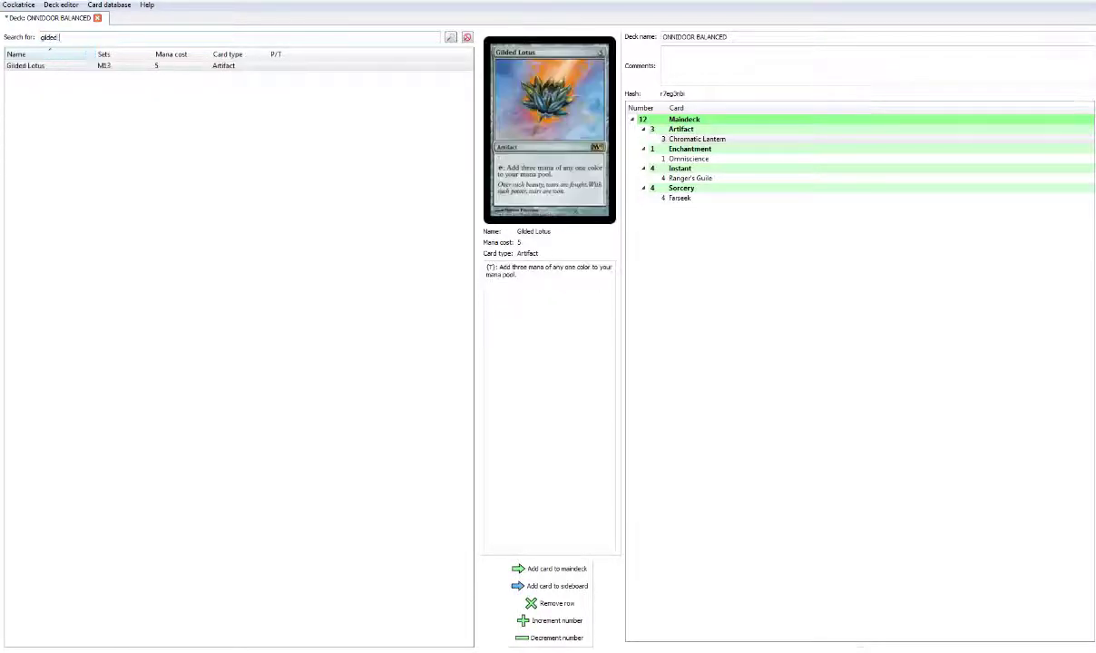
key("Return")
key("shift+Home")
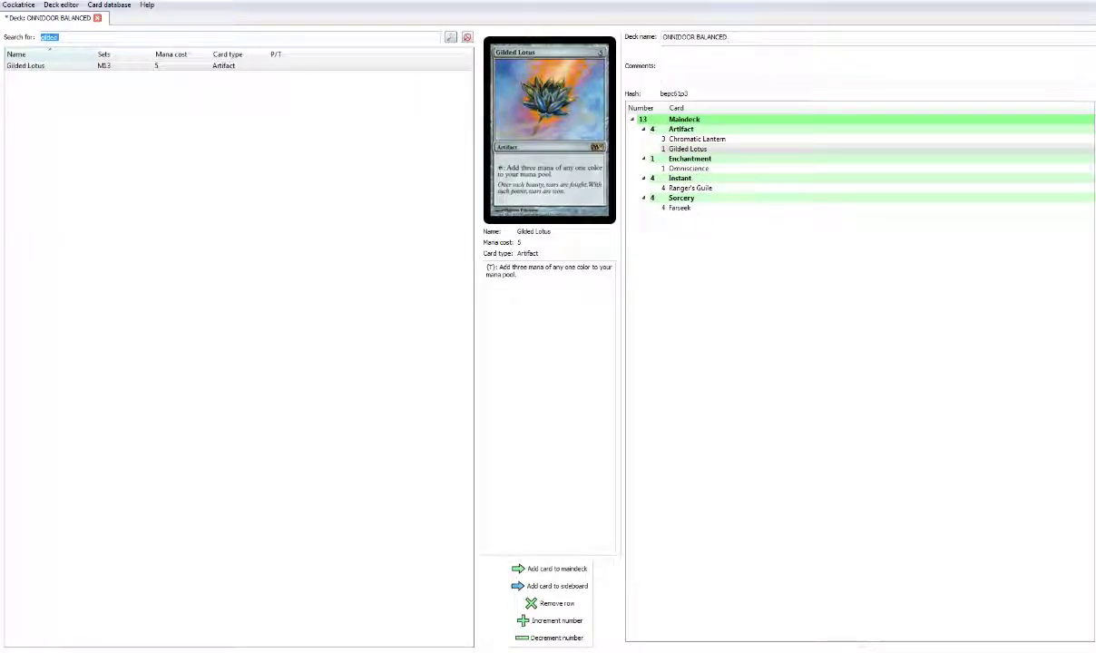
type("nicol")
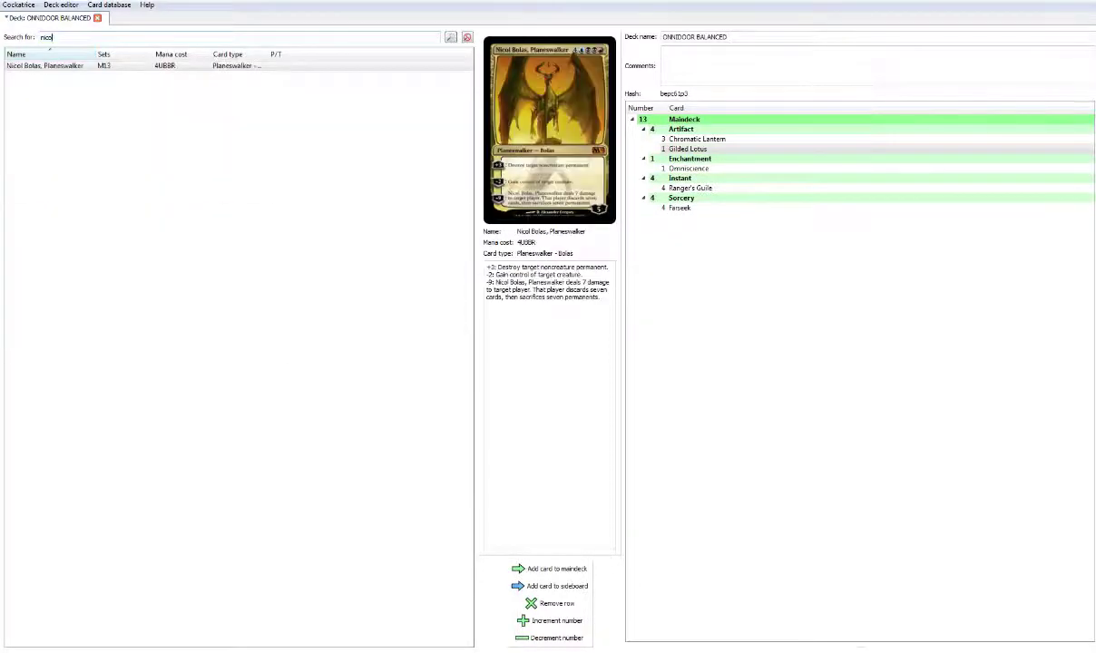
key("Return")
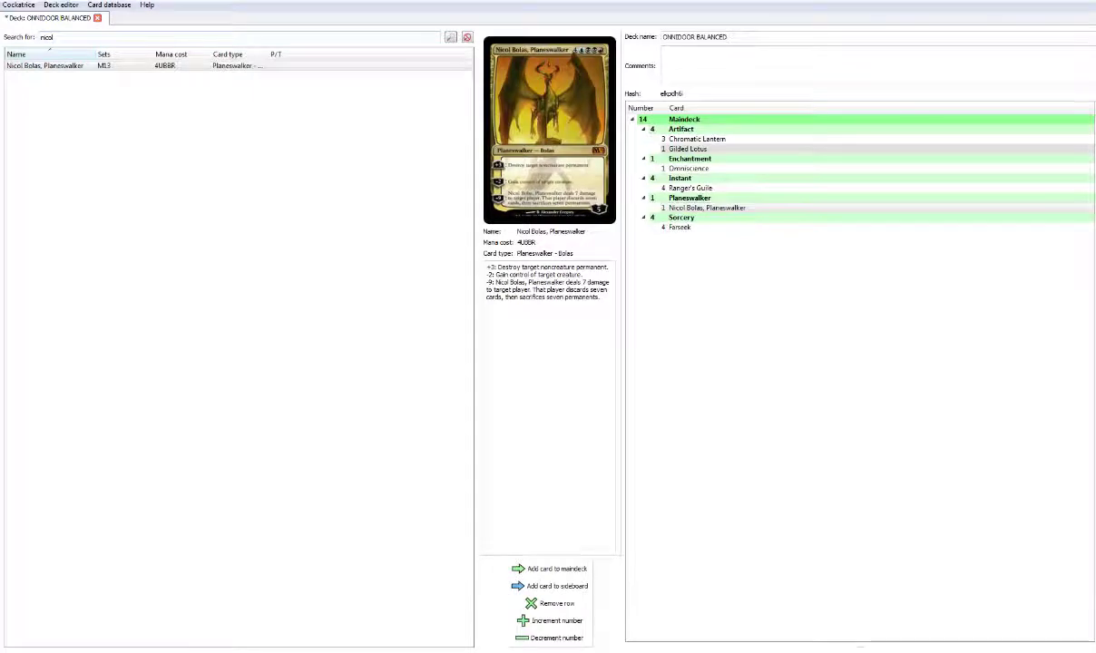
Step: Find Increasing Ambition and add three copies of it to the maindeck
key("ctrl+a")
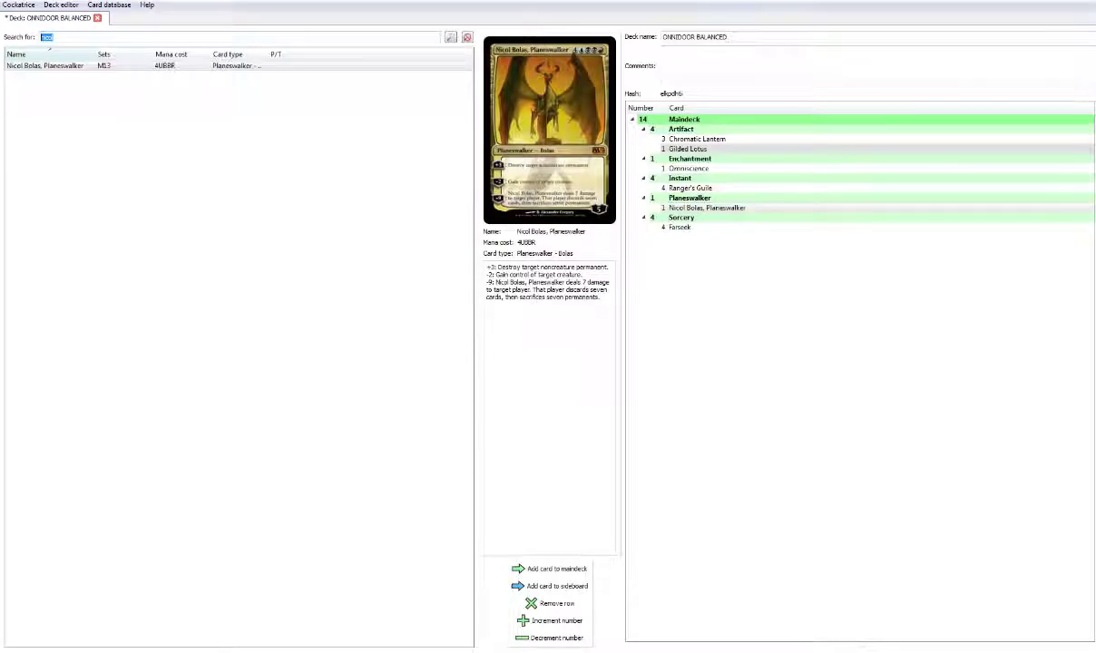
type("increasin")
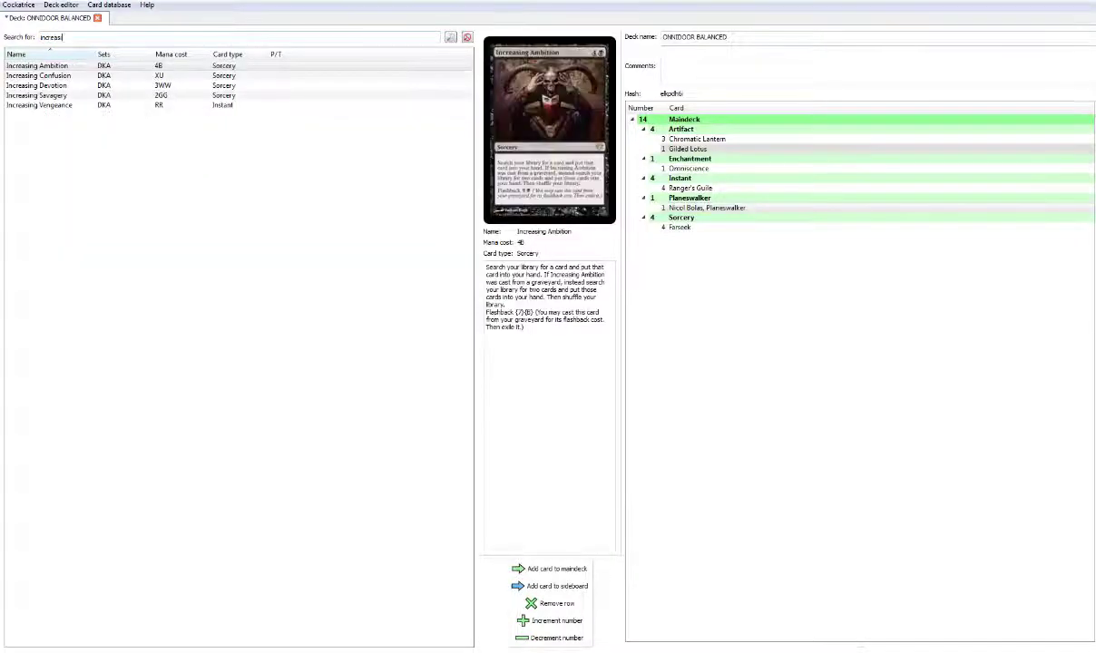
type("g am")
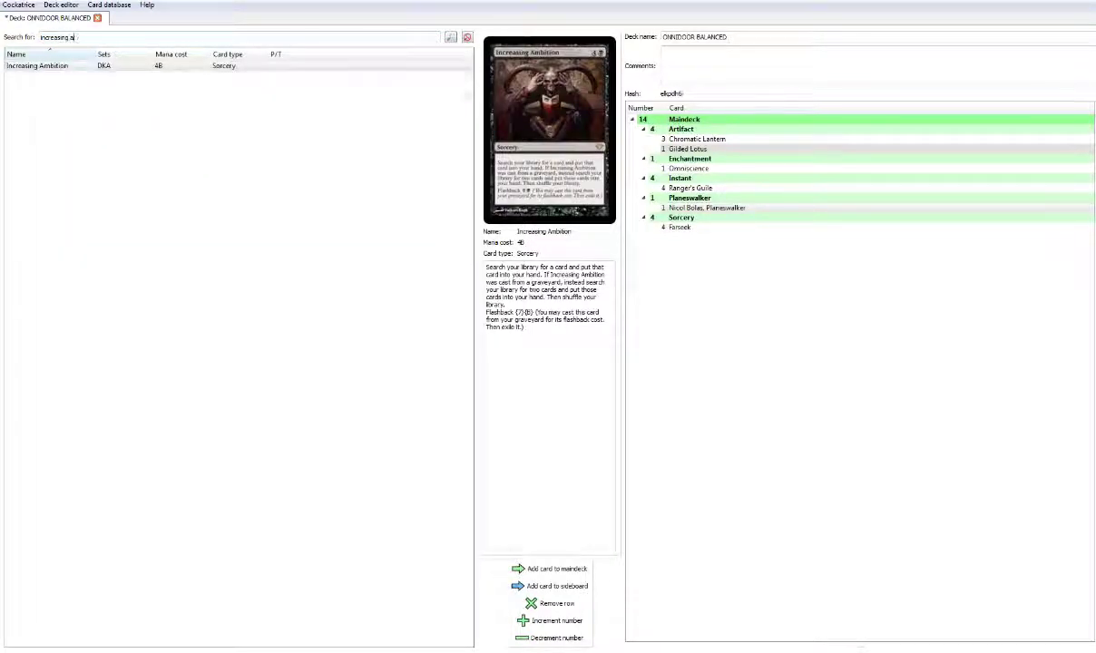
key("Return")
key("Return")
key("Return")
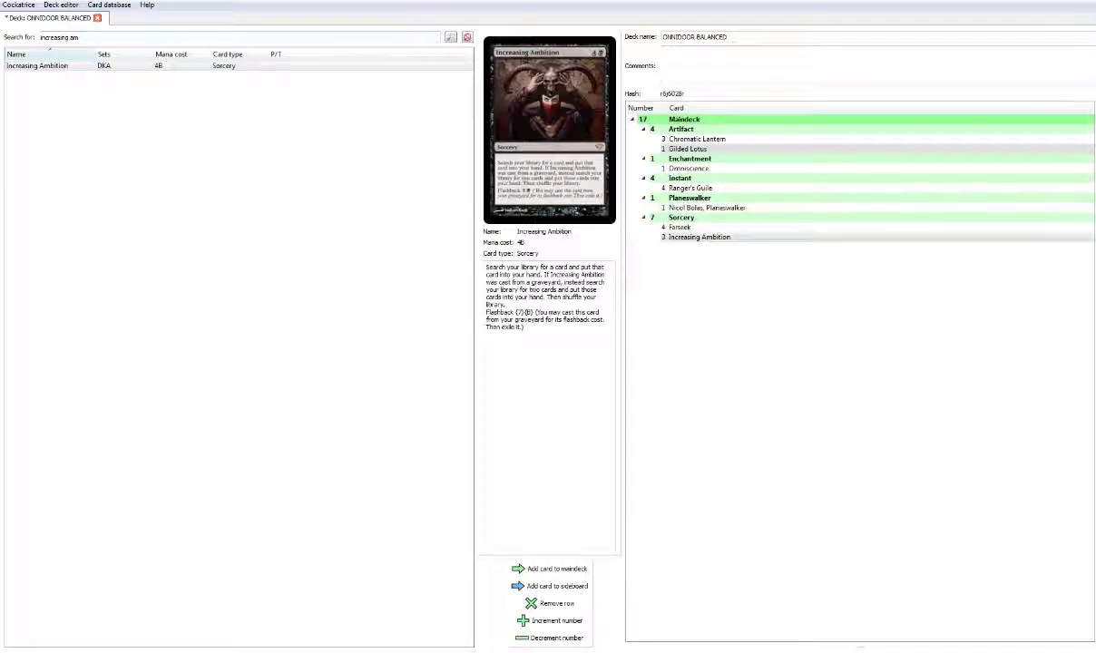
Step: Find Supreme Verdict and add four copies of it to the maindeck
key("ctrl+a")
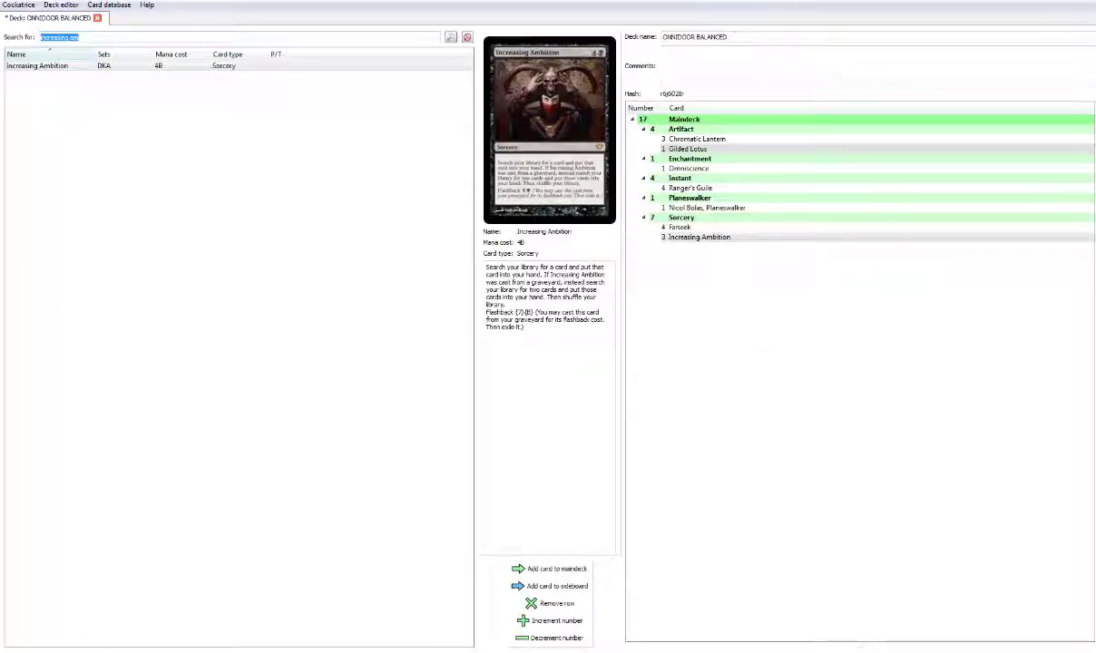
type("supreme")
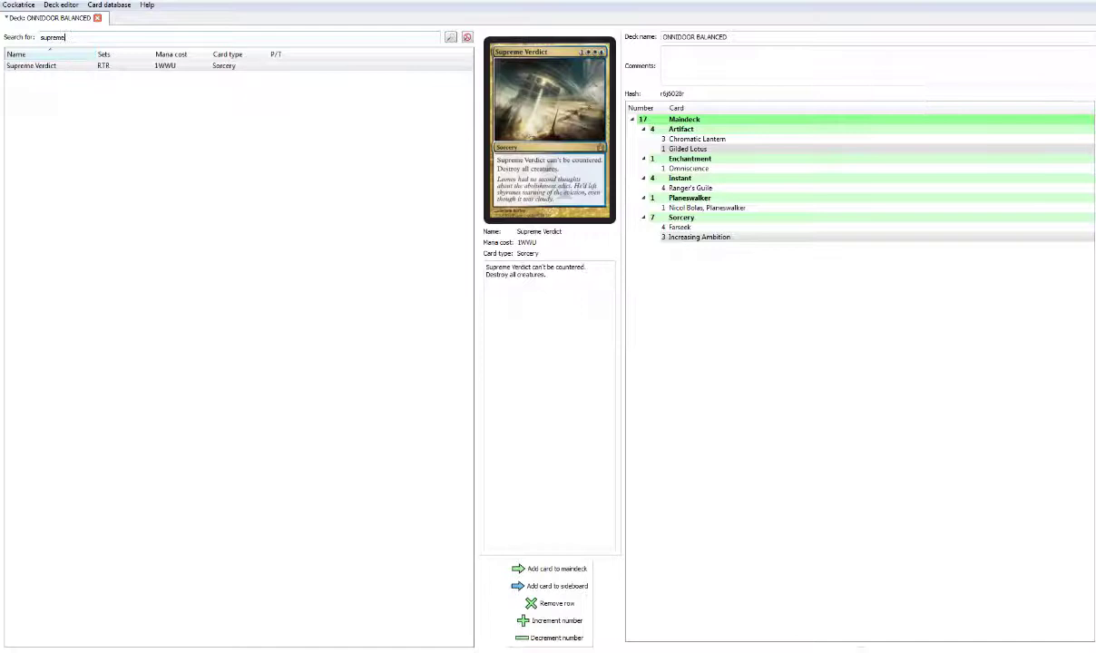
key("Return")
key("Return")
key("Return")
key("Return")
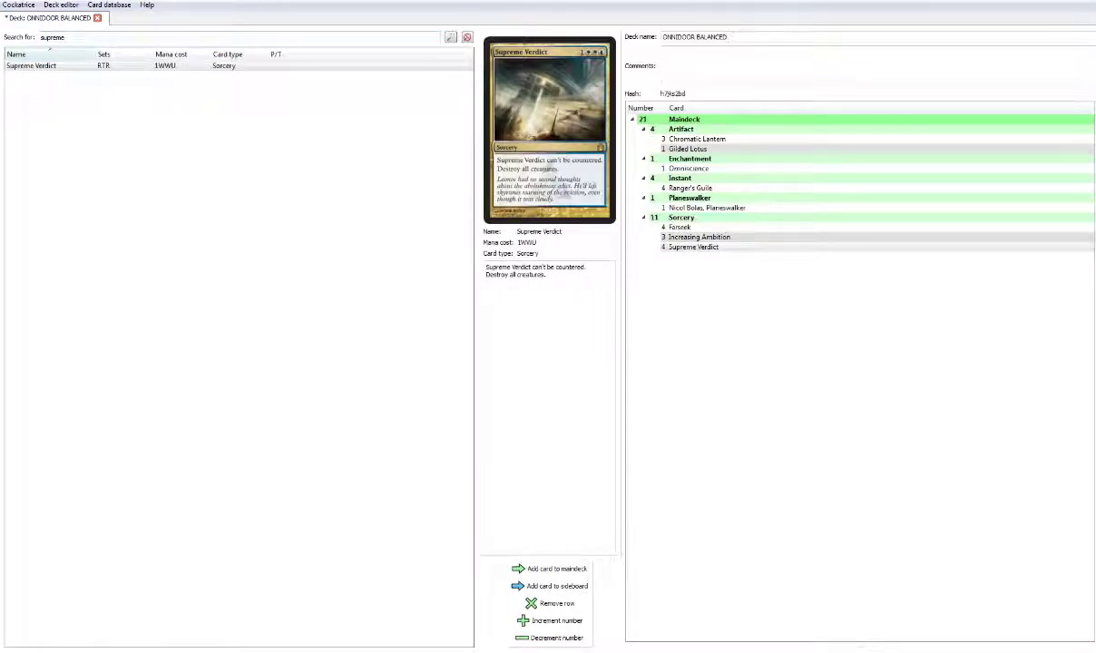
Step: Replace the search text with "urban ev" and add two copies of Urban Evolution to the maindeck
key("BackSpace")
key("BackSpace")
key("BackSpace")
key("BackSpace")
key("BackSpace")
key("BackSpace")
key("BackSpace")
type("ur")
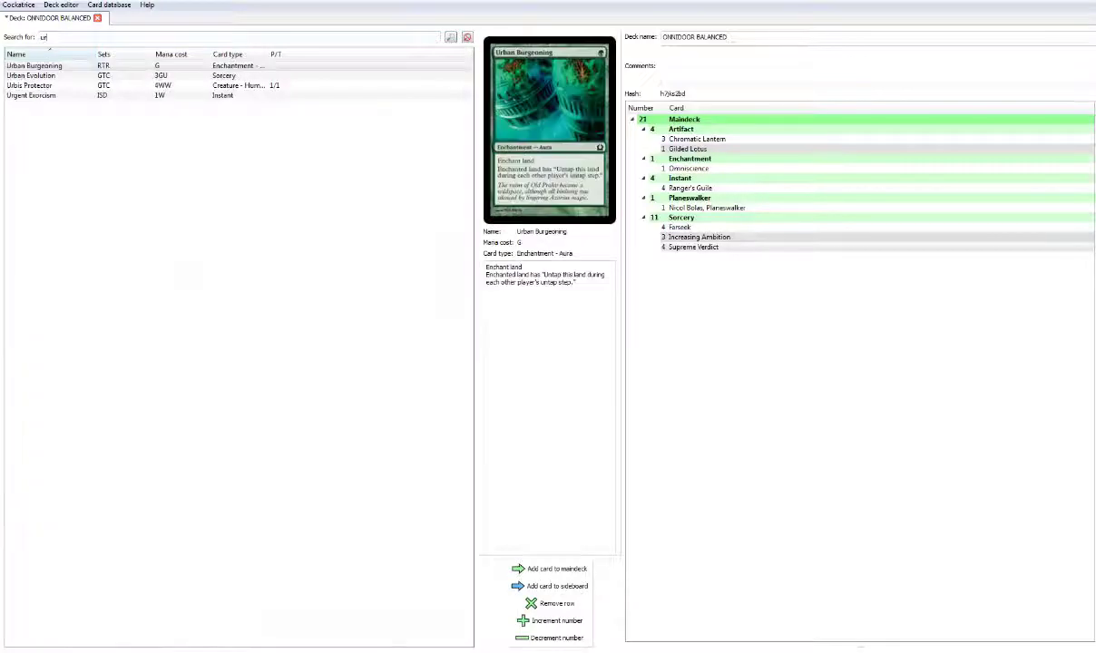
type("ban ev")
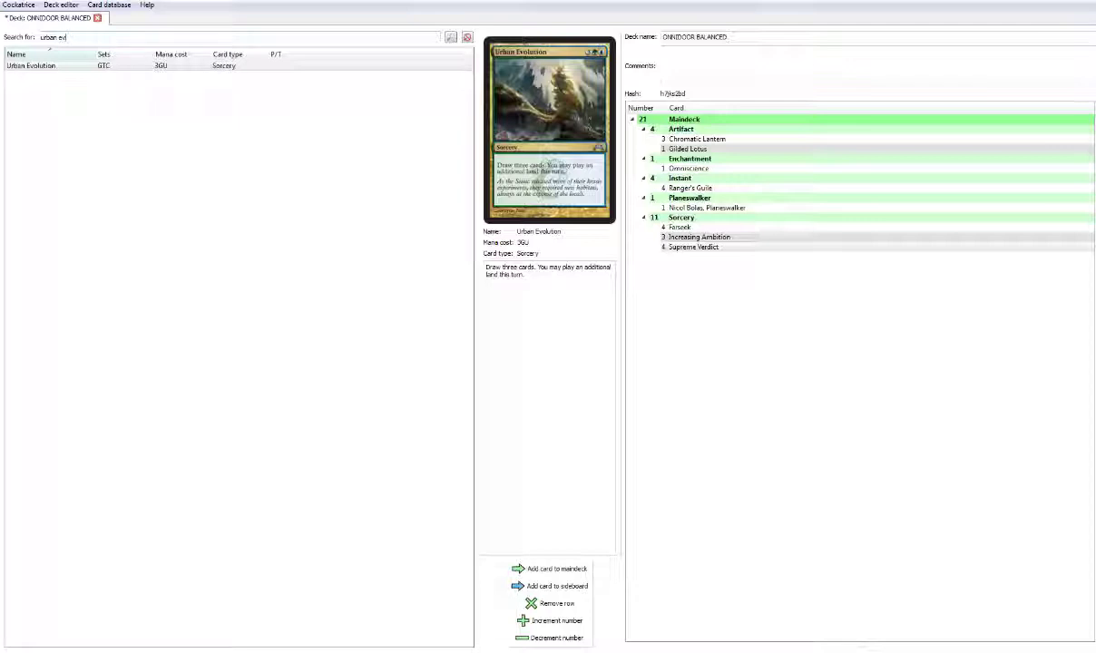
key("Return")
key("Return")
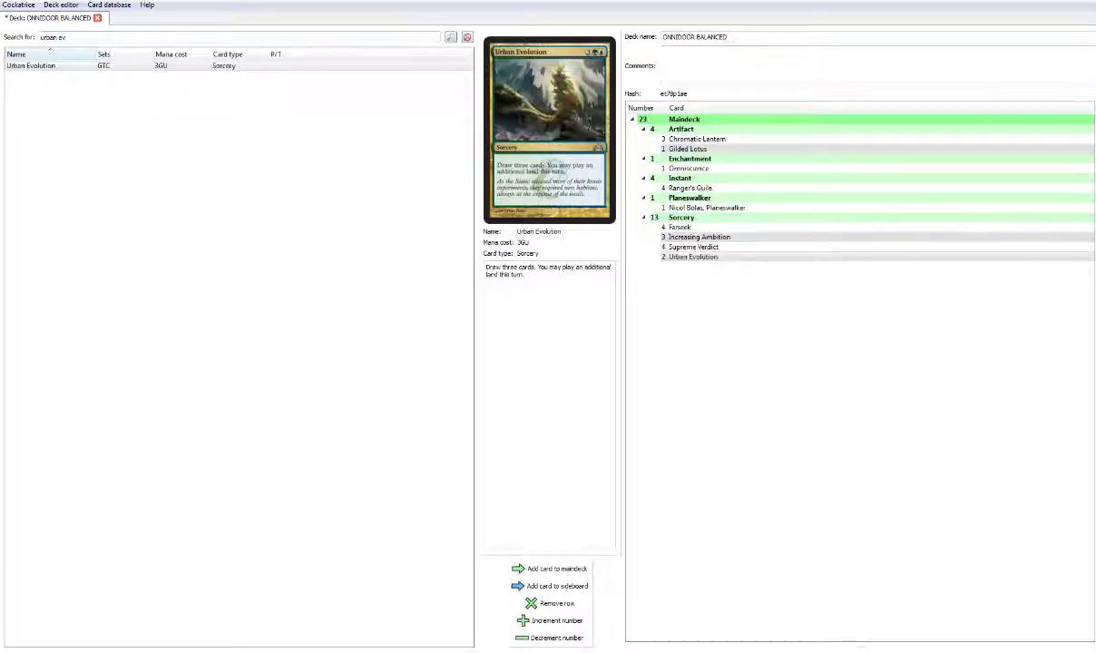
Step: Replace the search text with "enter" and add one copy of Enter the Infinite to the maindeck
key("BackSpace")
key("BackSpace")
key("BackSpace")
key("BackSpace")
key("BackSpace")
key("BackSpace")
key("BackSpace")
key("BackSpace")
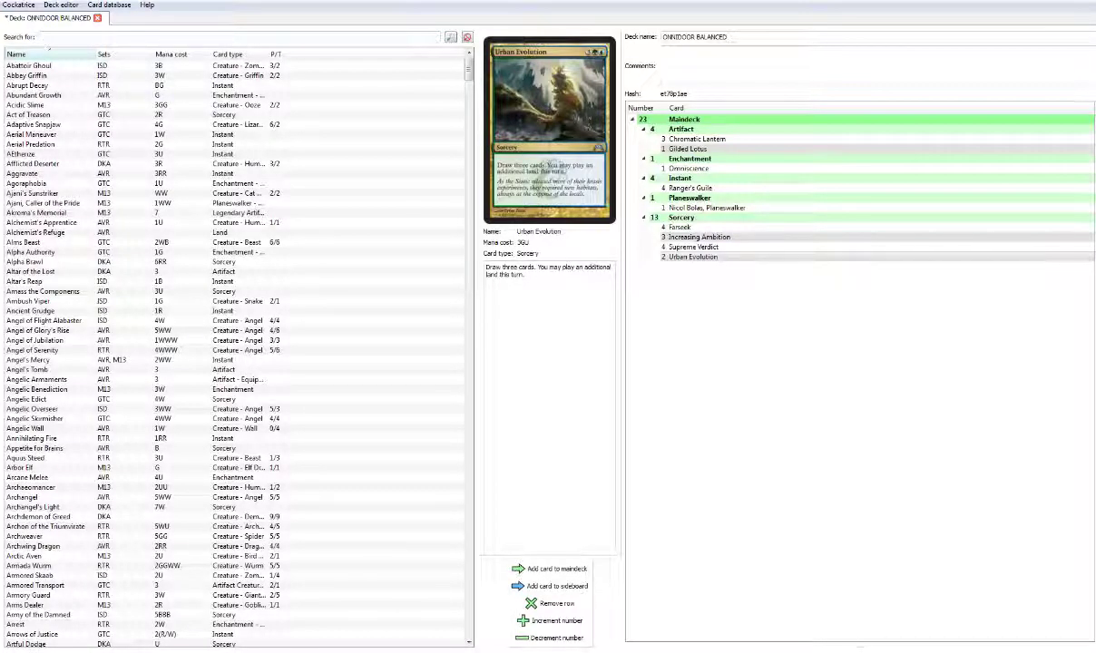
type("enter")
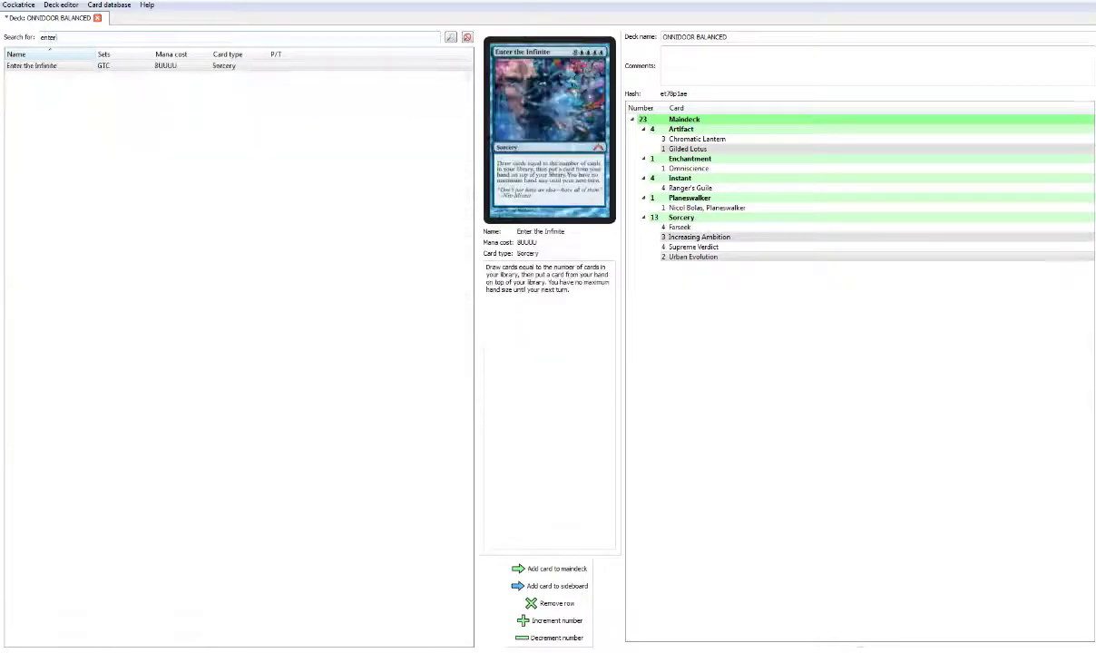
key("Return")
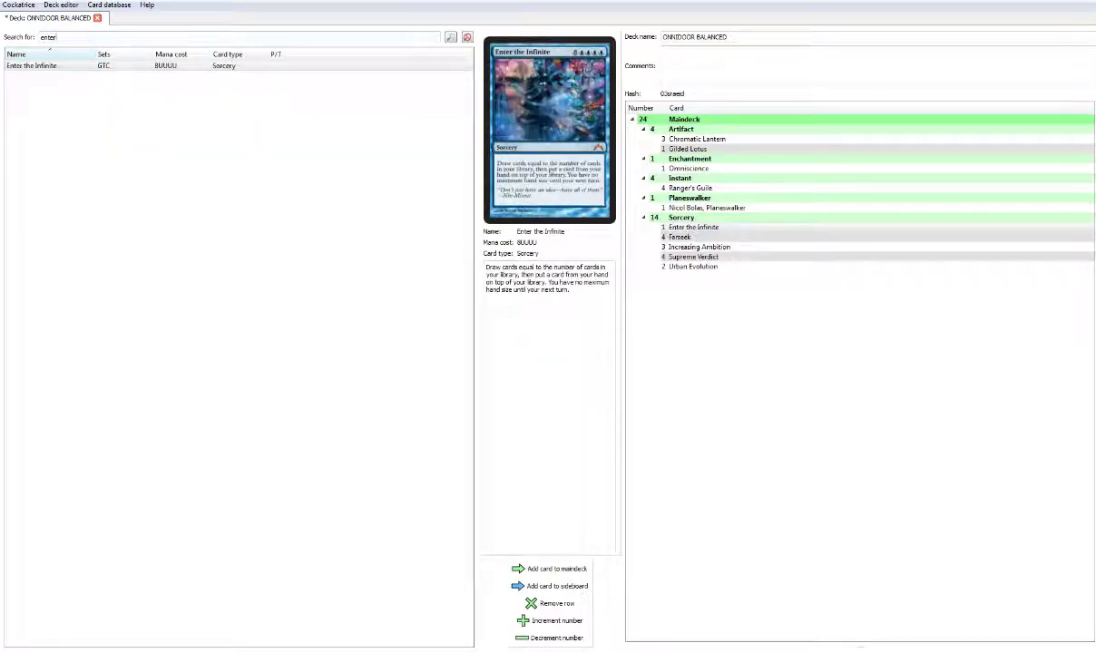
Step: Replace the search text with "bor" and add one copy of Borborygmos Enraged to the maindeck
key("BackSpace")
key("BackSpace")
key("BackSpace")
key("BackSpace")
key("BackSpace")
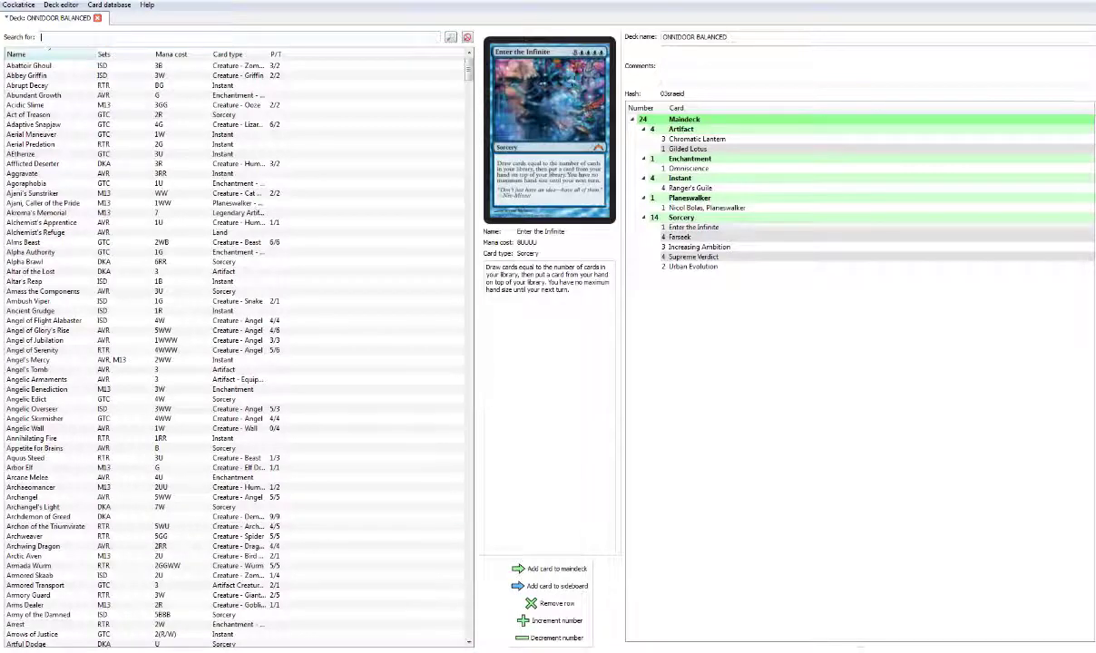
type("bor")
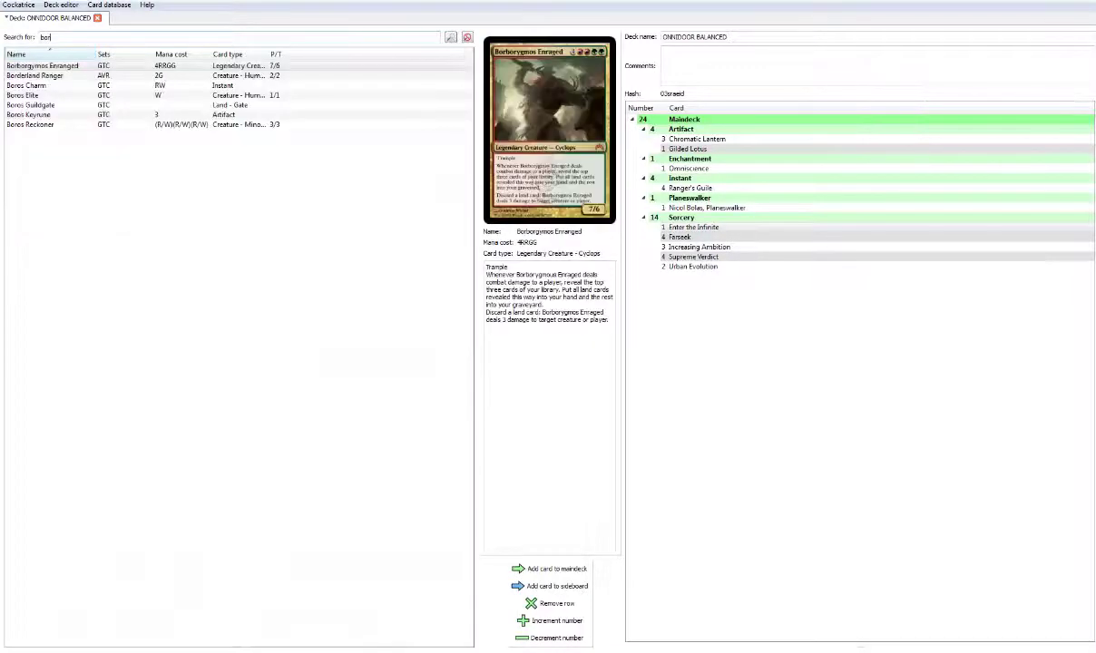
key("Return")
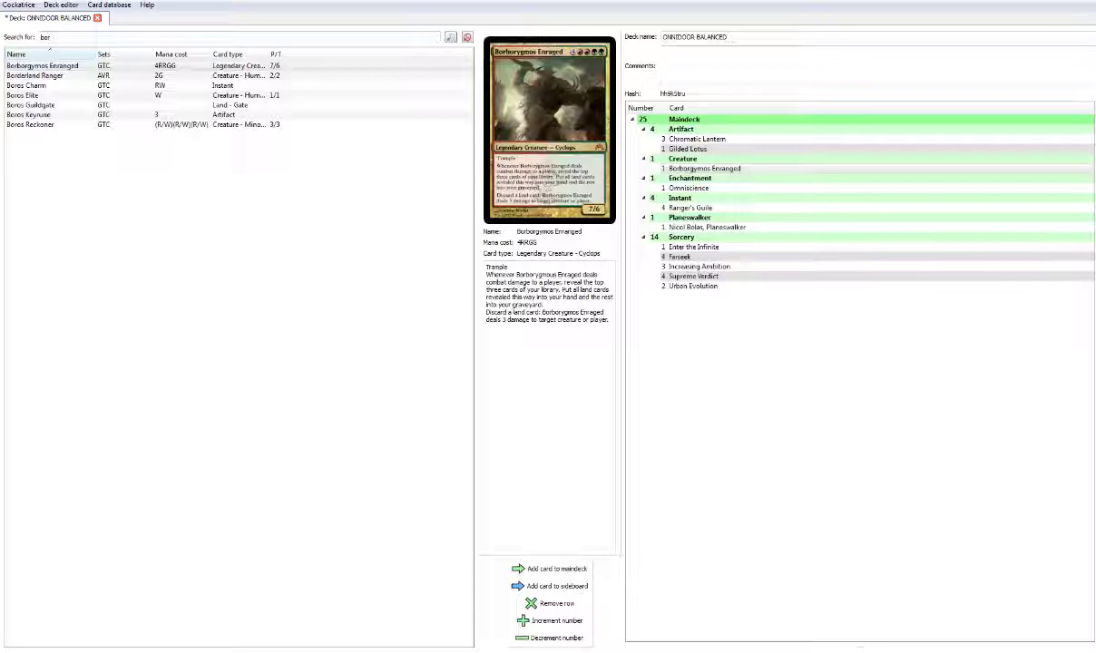
Step: Search for "sphinx" and add two copies of Sphinx's Revelation to the maindeck
key("BackSpace")
key("BackSpace")
key("BackSpace")
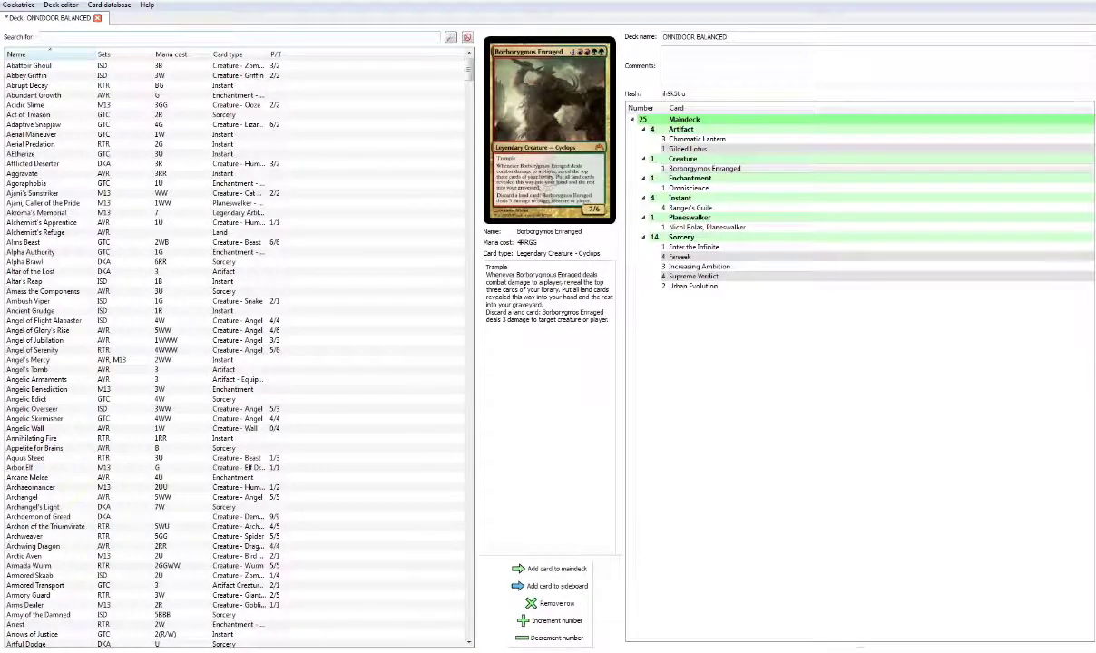
type("sphinx")
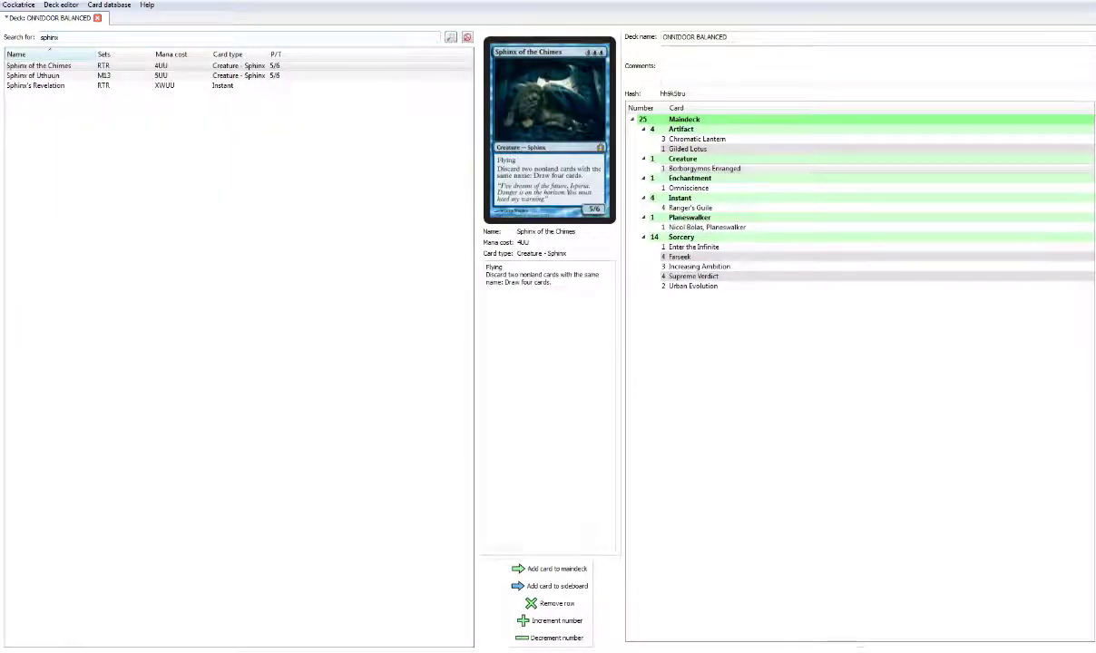
key("Down")
key("Down")
key("Return")
key("Return")
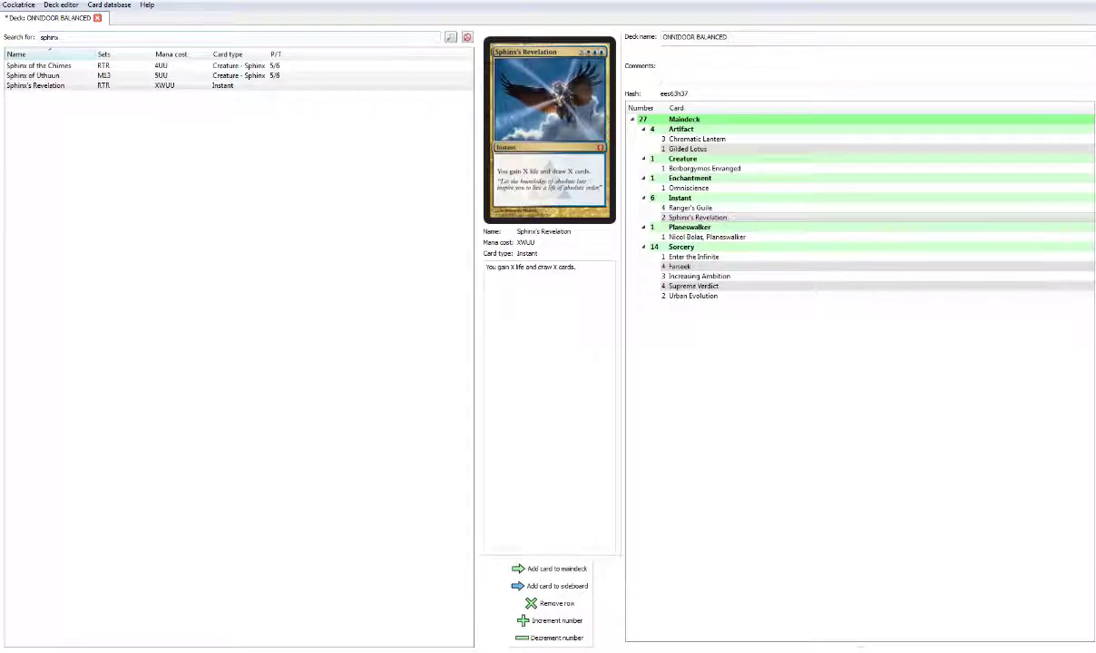
Step: Replace the search text with "angel of se" and add one copy of Angel of Serenity to the maindeck
key("ctrl+a")
type("angel of")
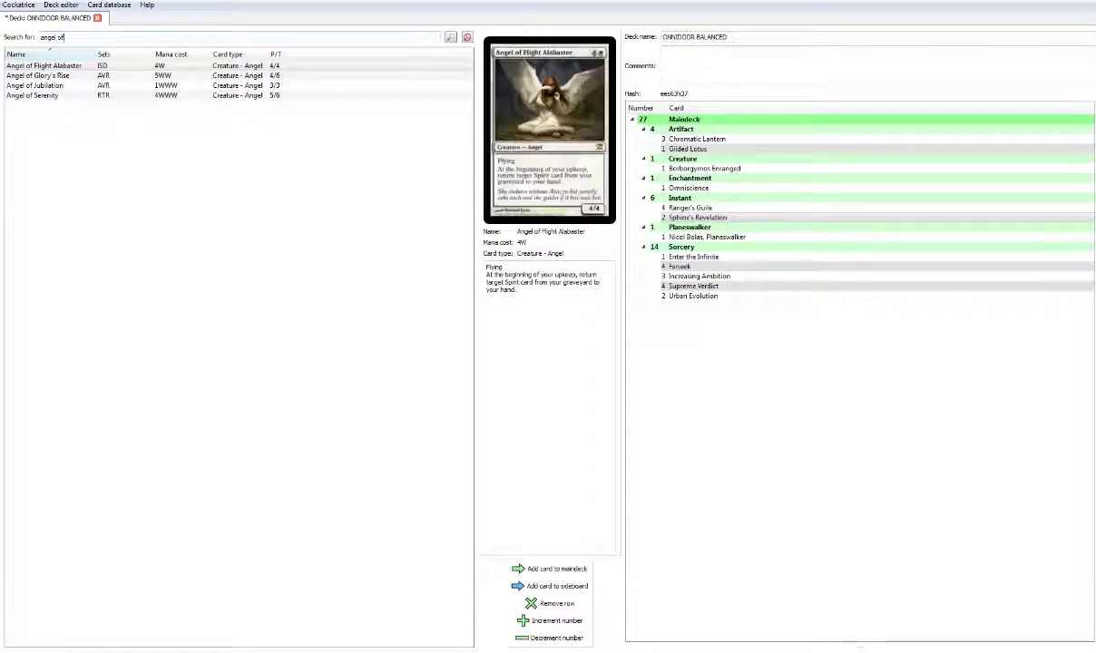
type(" se")
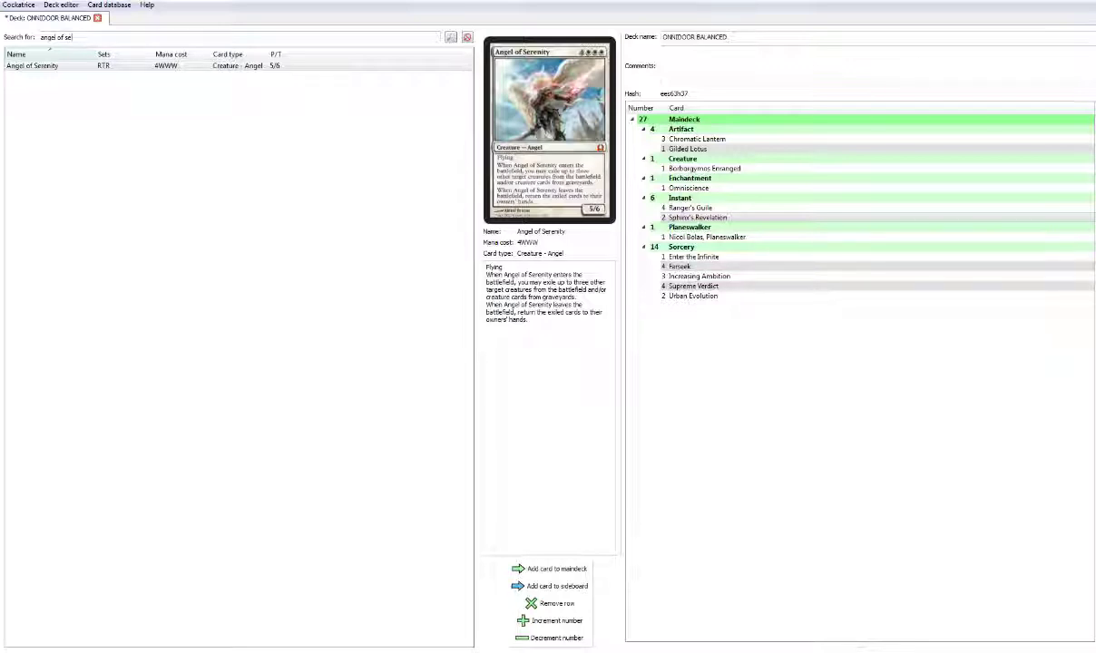
key("Return")
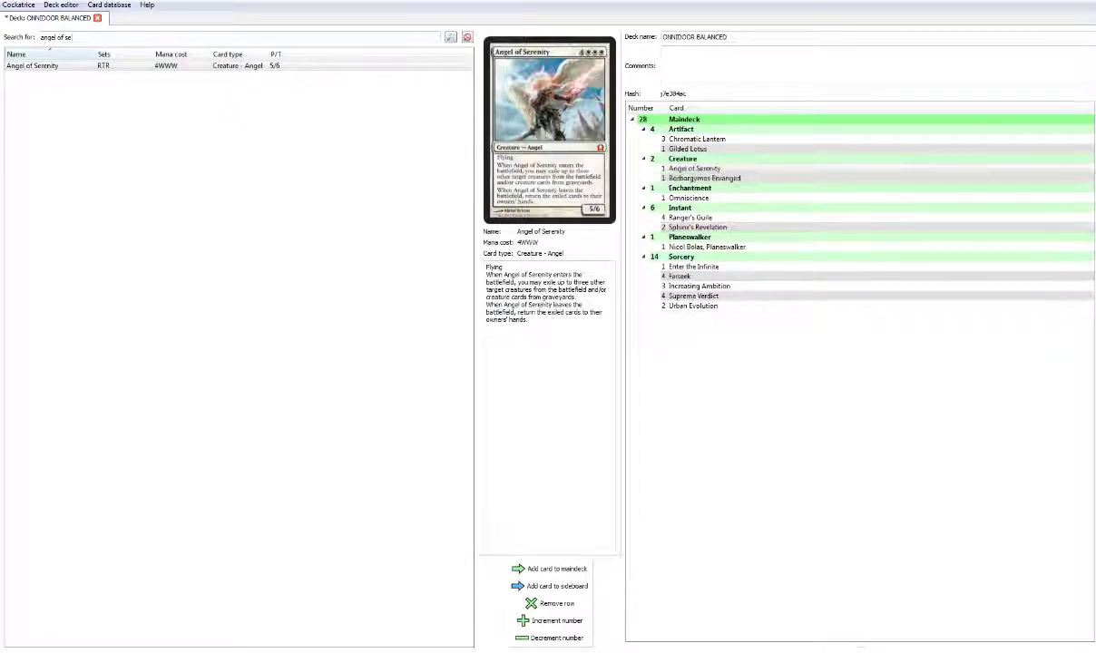
Step: Replace the search text with "thragtusk" and add one copy of Thragtusk to the maindeck
key("BackSpace")
key("BackSpace")
key("BackSpace")
key("BackSpace")
key("BackSpace")
key("BackSpace")
key("BackSpace")
key("BackSpace")
key("BackSpace")
key("BackSpace")
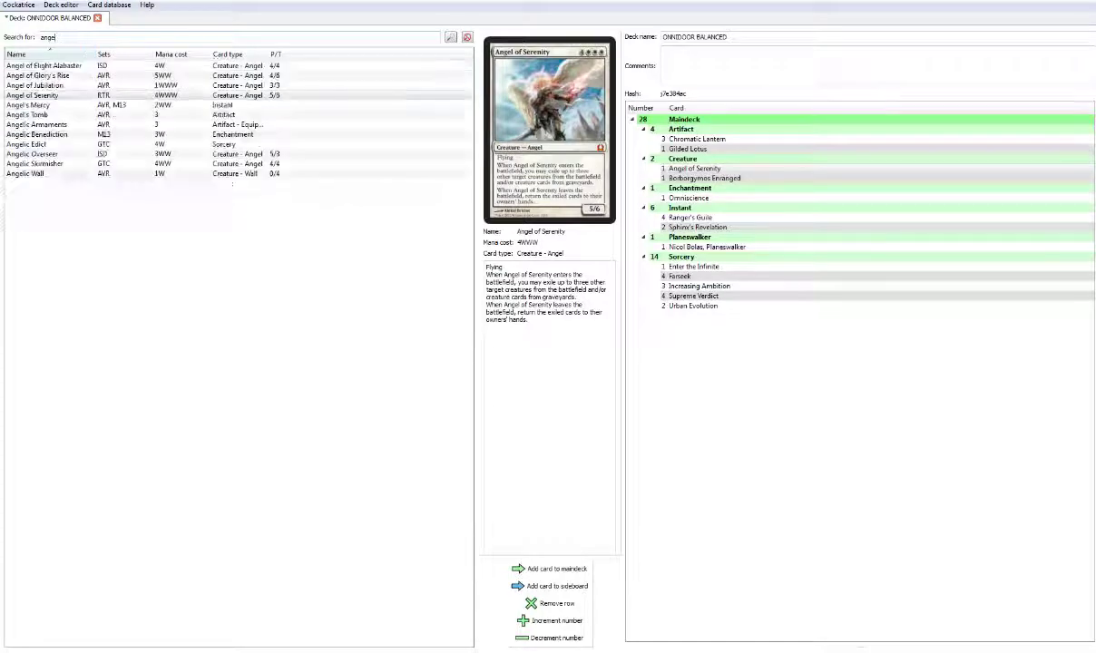
type("thragtusk")
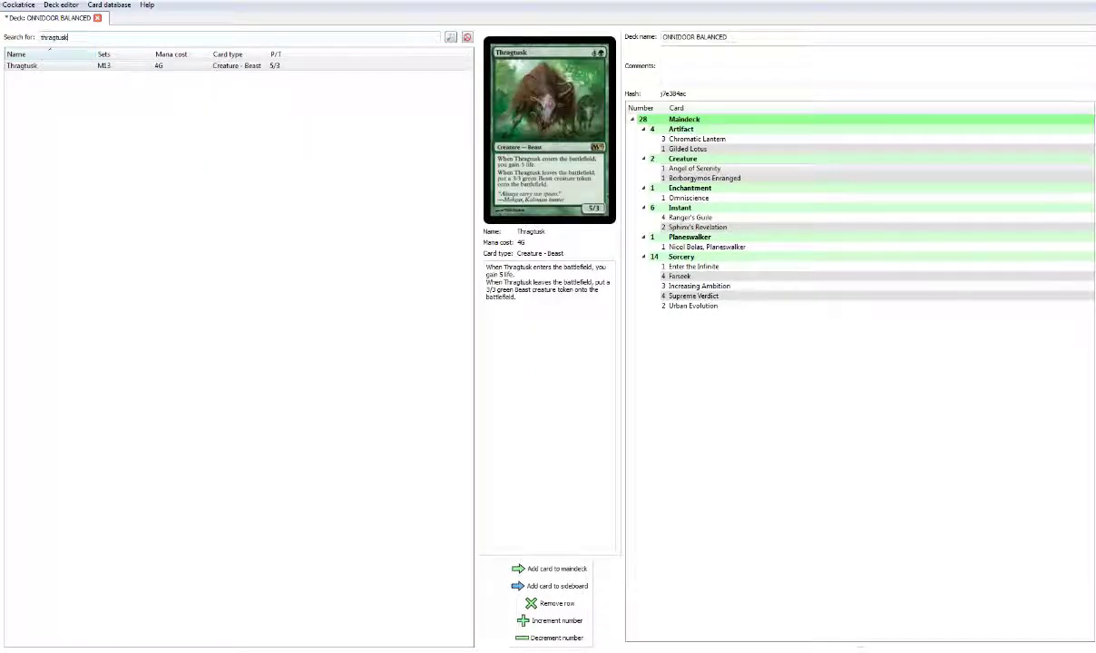
key("Return")
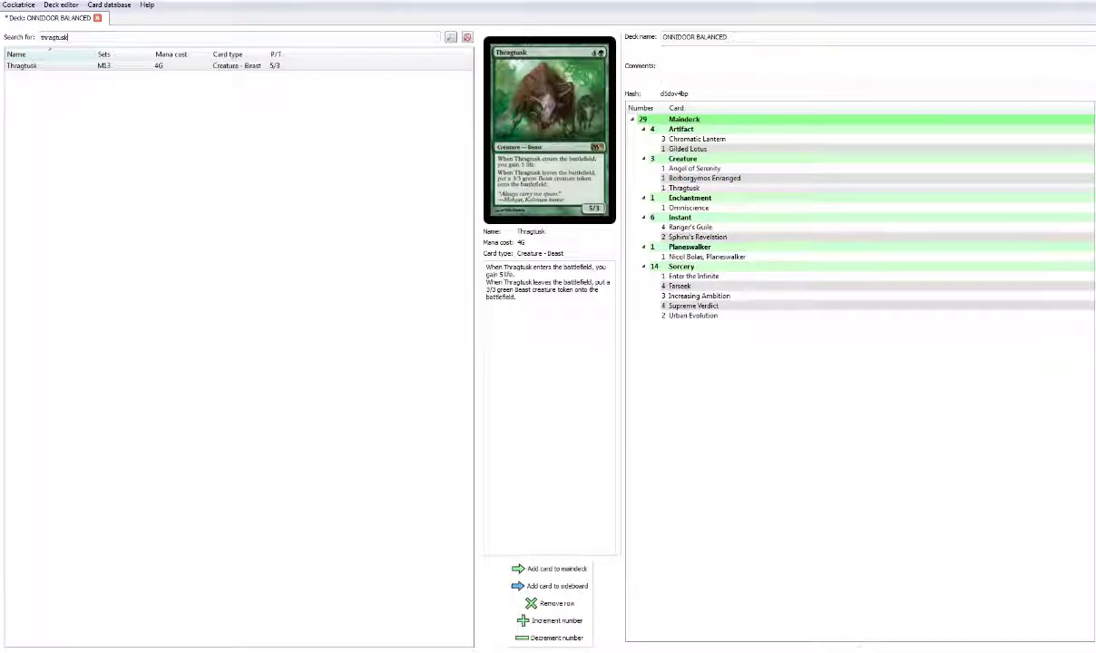
Step: Add three copies of Thragtusk to the sideboard
left_click(550, 586)
left_click(551, 585)
left_click(550, 586)
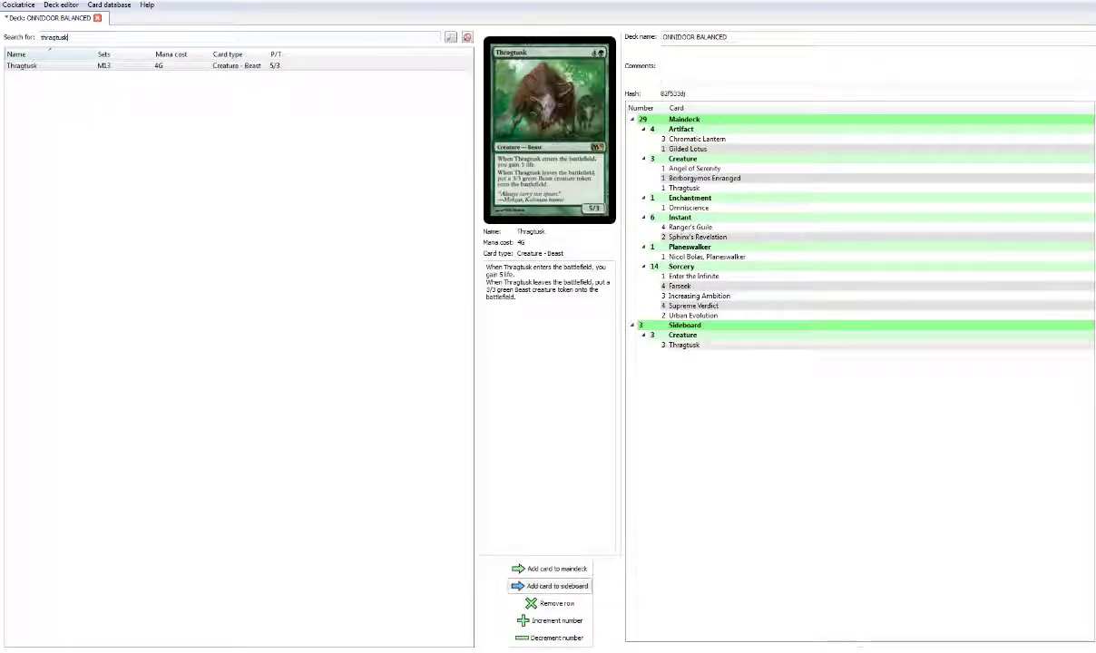
Step: Search for "termin" and add two copies of Terminus to the maindeck and two to the sideboard
double_click(55, 37)
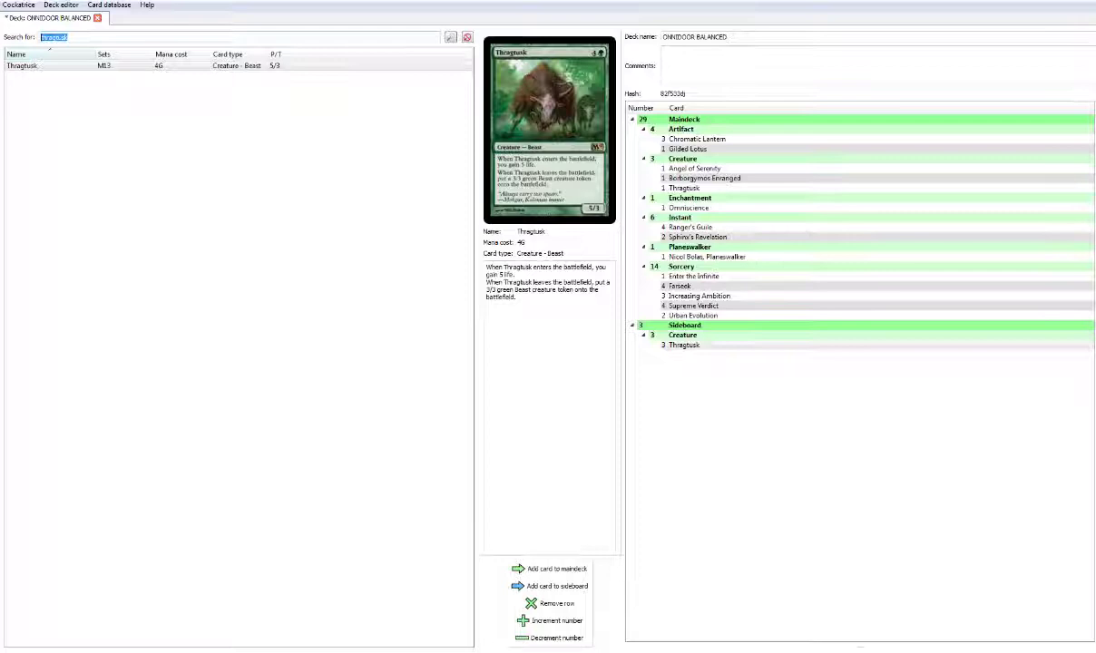
type("termin")
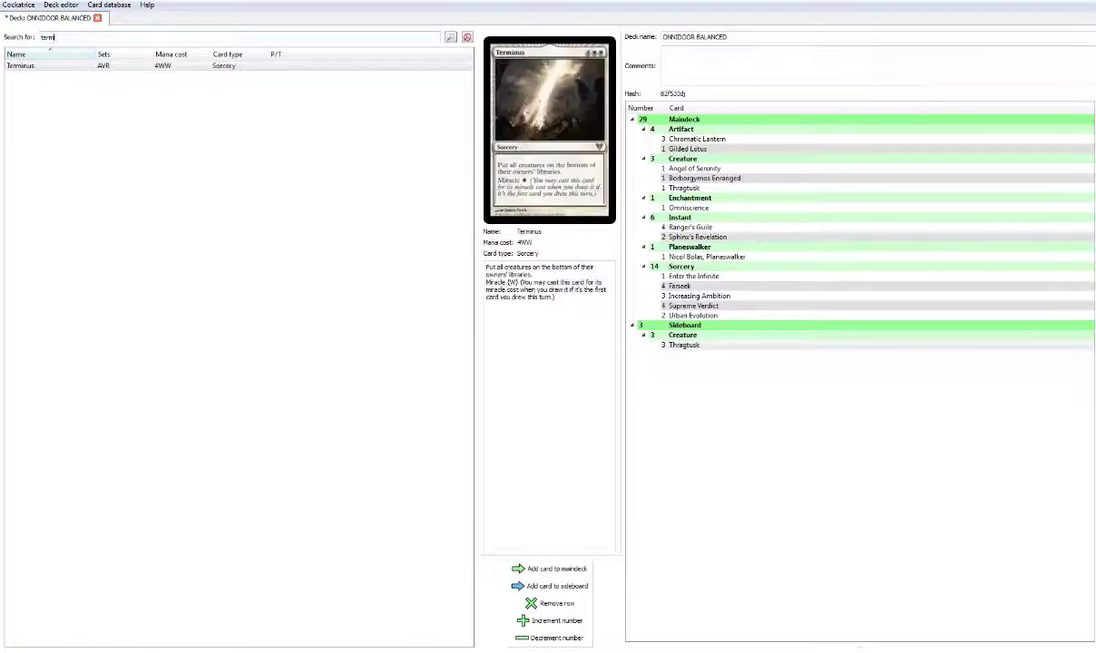
key("Return")
key("Return")
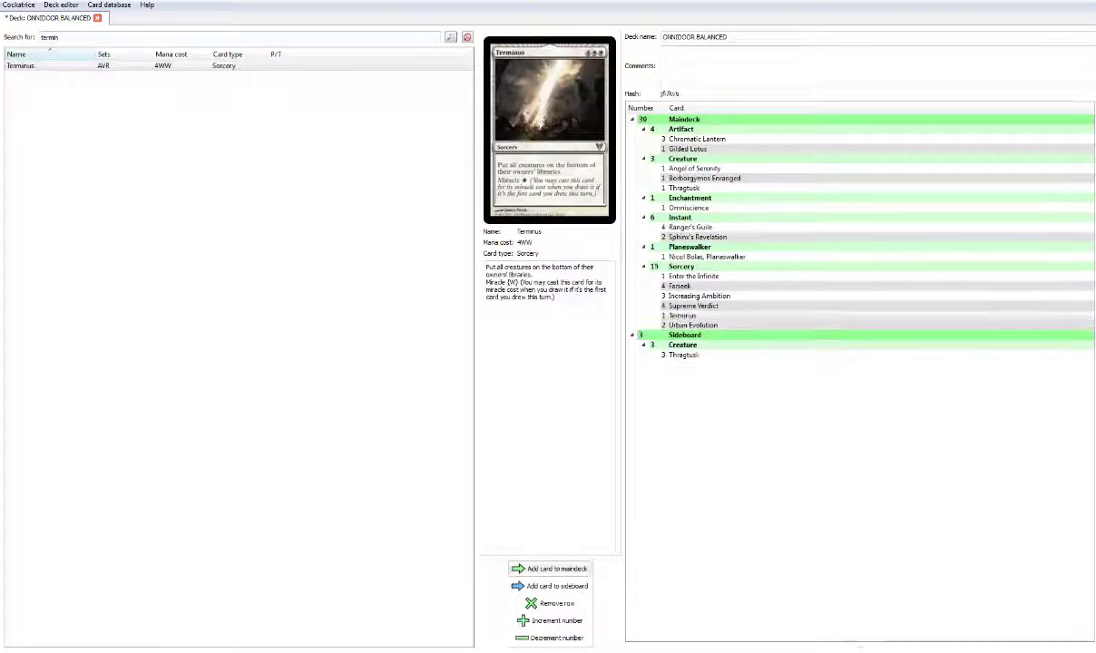
key("ctrl+a")
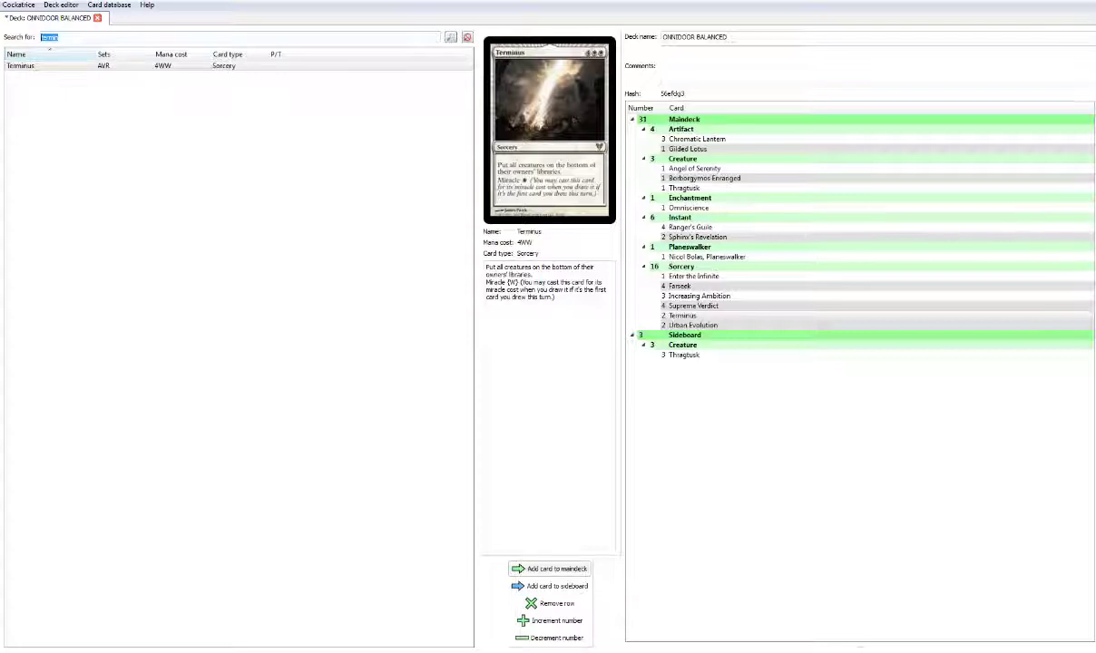
double_click(550, 586)
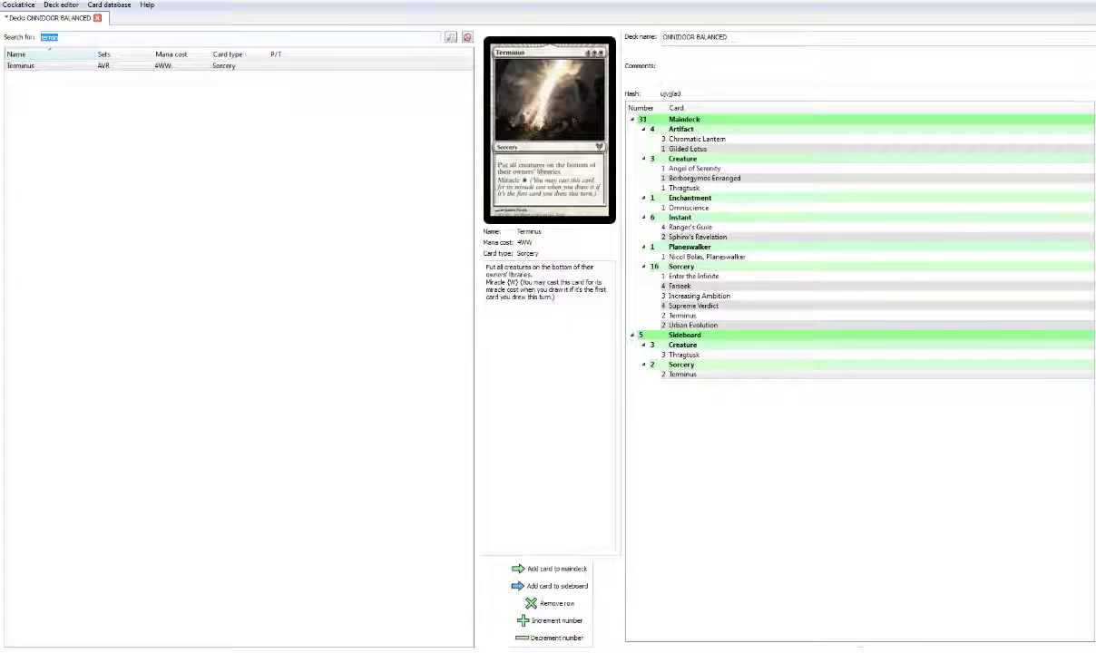
Step: Search for "dure" and add one copy of Duress to the maindeck and three to the sideboard
type("dure")
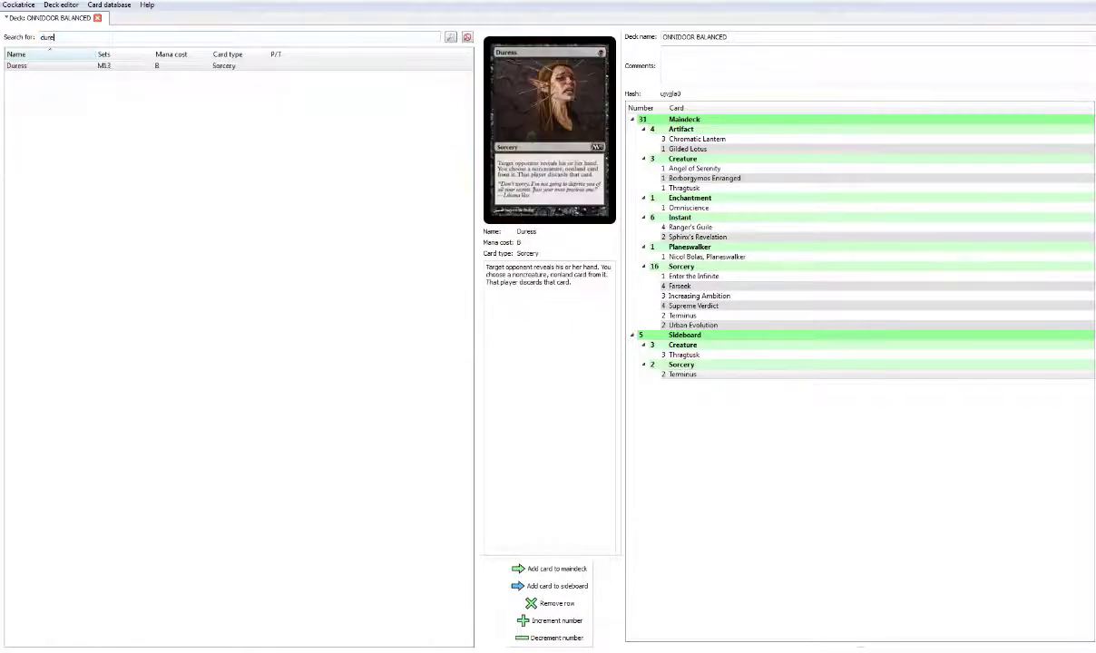
left_click(549, 568)
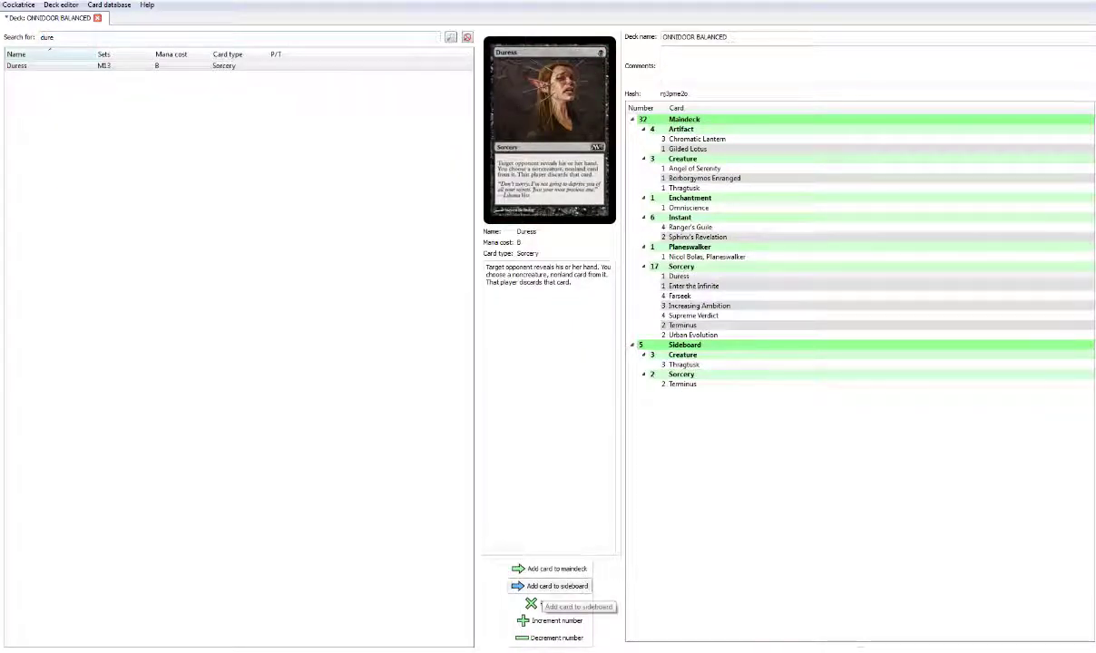
left_click(550, 585)
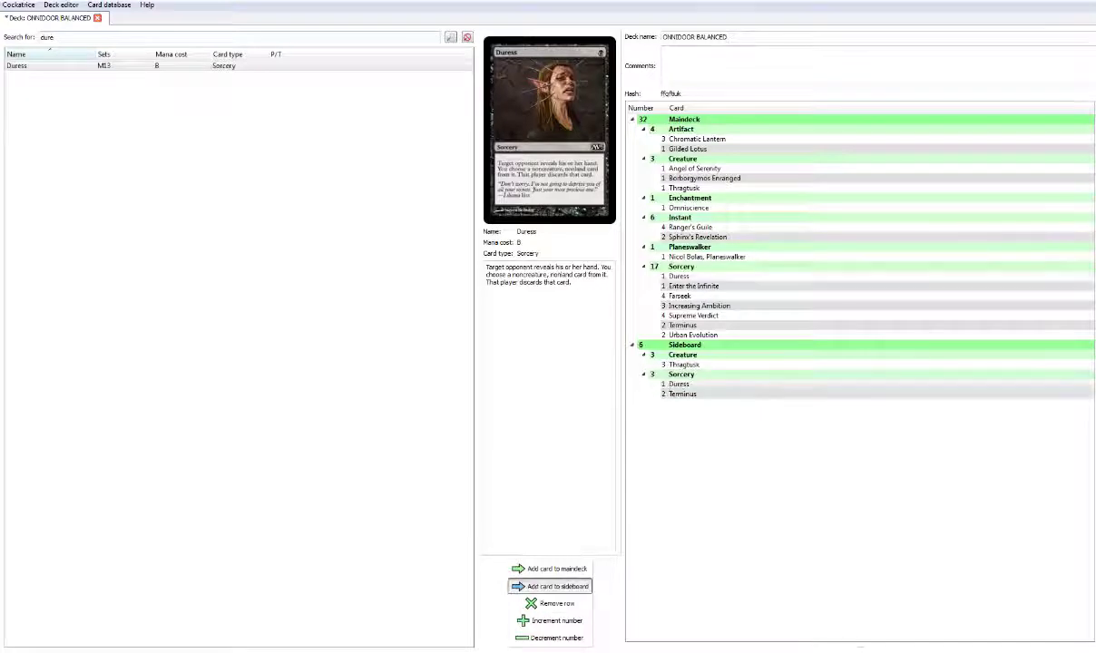
left_click(550, 585)
left_click(550, 585)
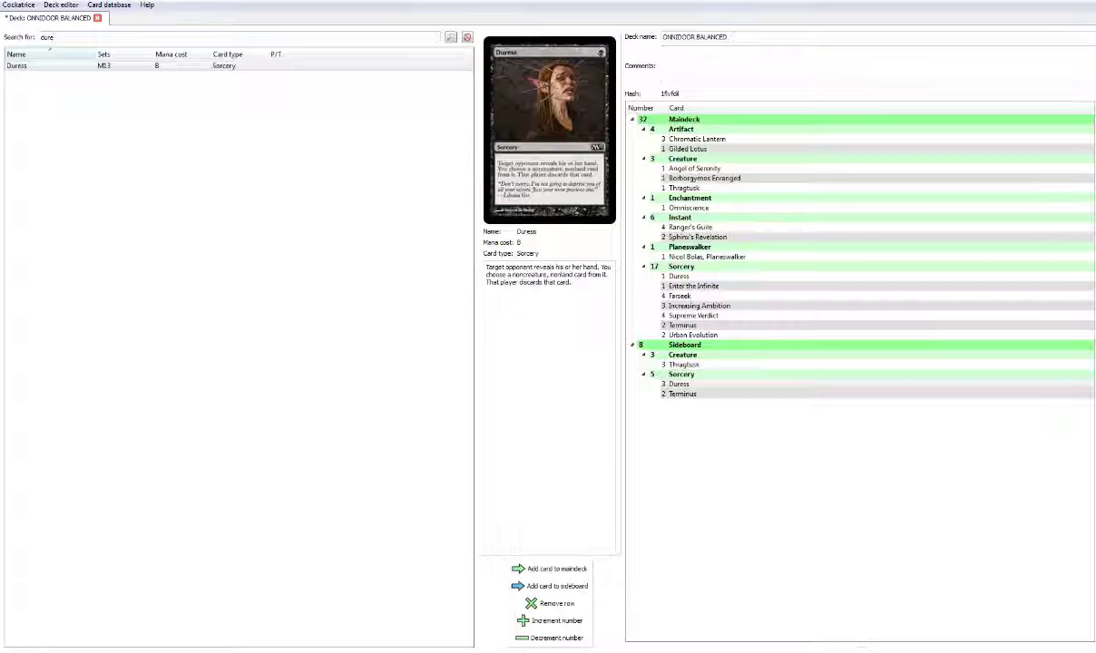
Step: Save the deck in the decks folder under the file name ONNIDOOR BALANCED
key("ctrl+a")
key("ctrl+s")
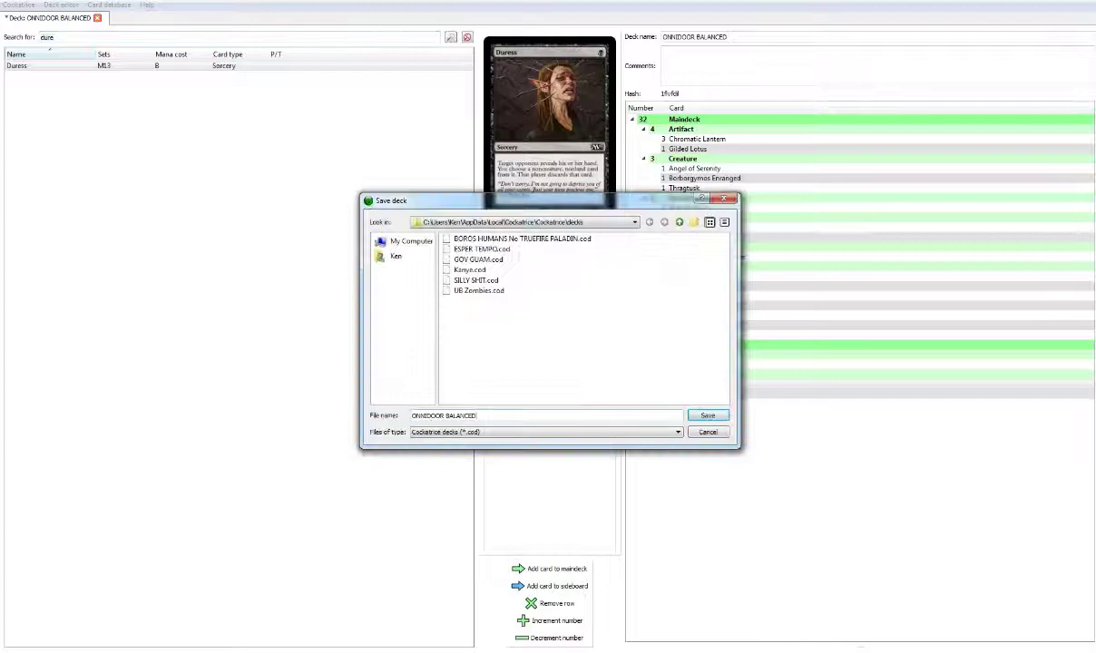
key("Return")
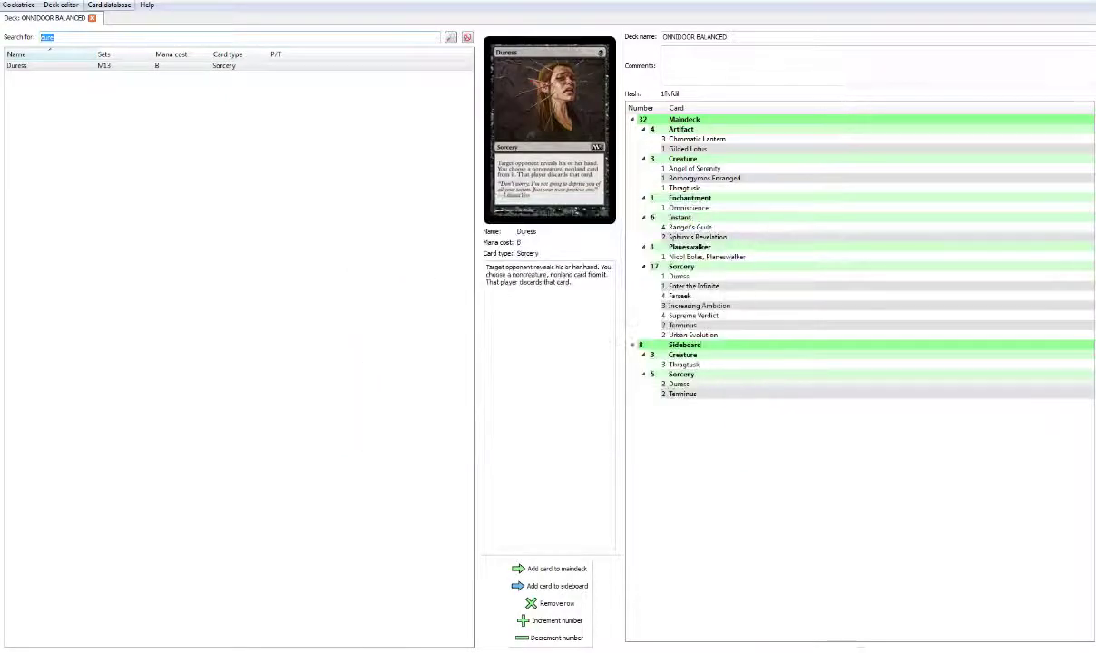
Step: Send the saved deck to deckstats.net for analysis
left_click(109, 4)
key("Left")
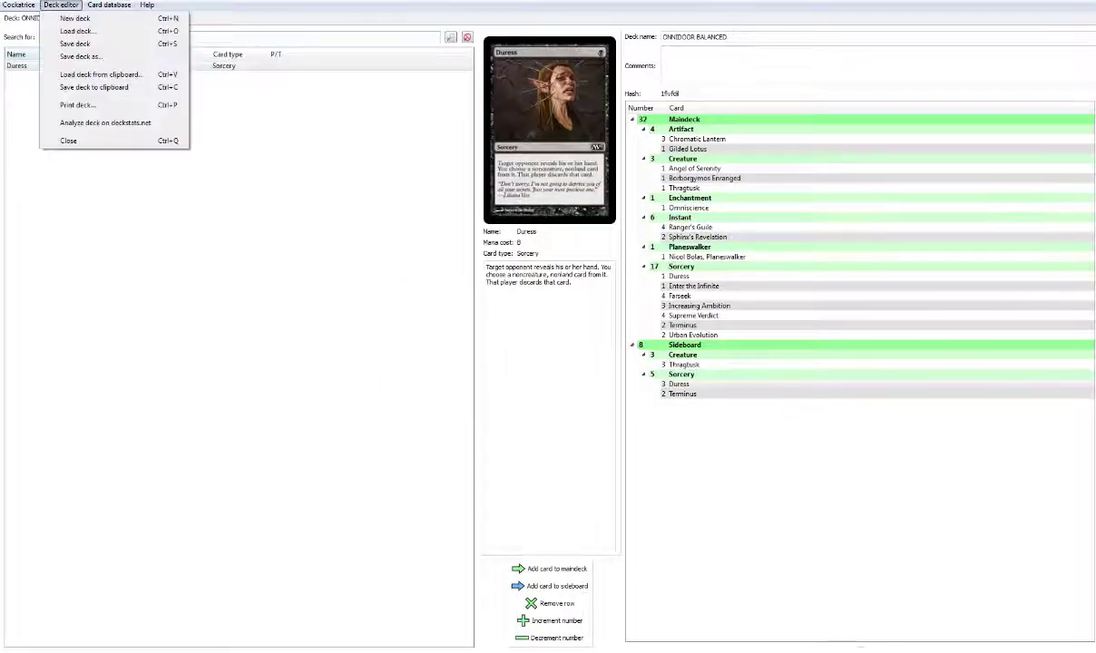
key("Escape")
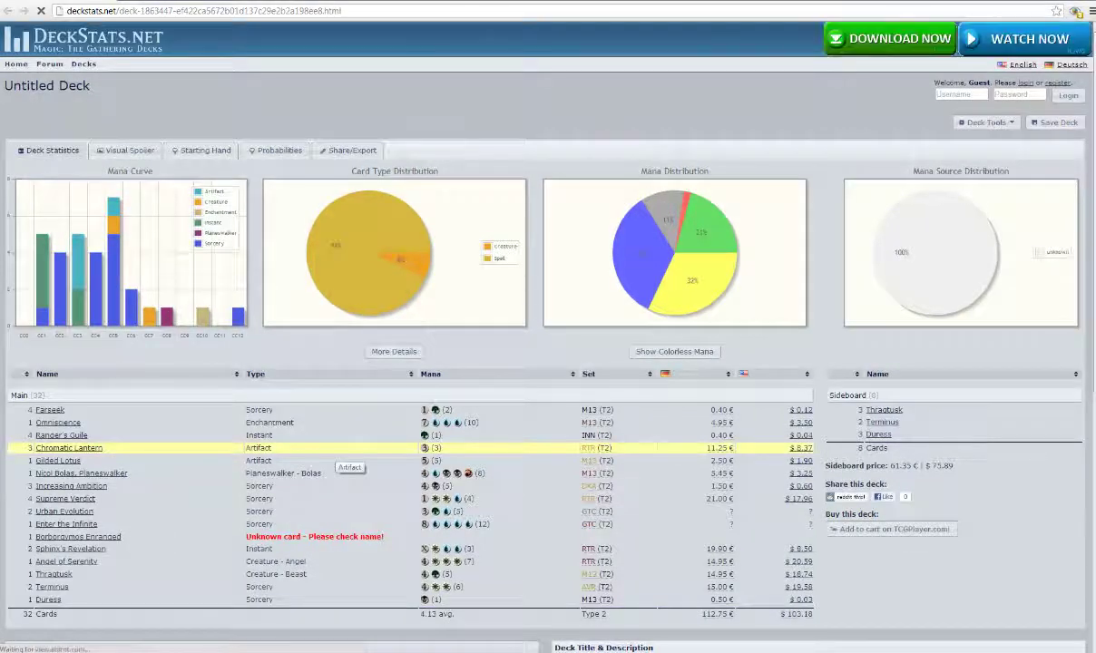
Step: Examine the deck's card list, the unrecognised Borborygmos entry, the mana distribution by colour and the mana curve on the statistics page
scroll(335, 426, "down", 3)
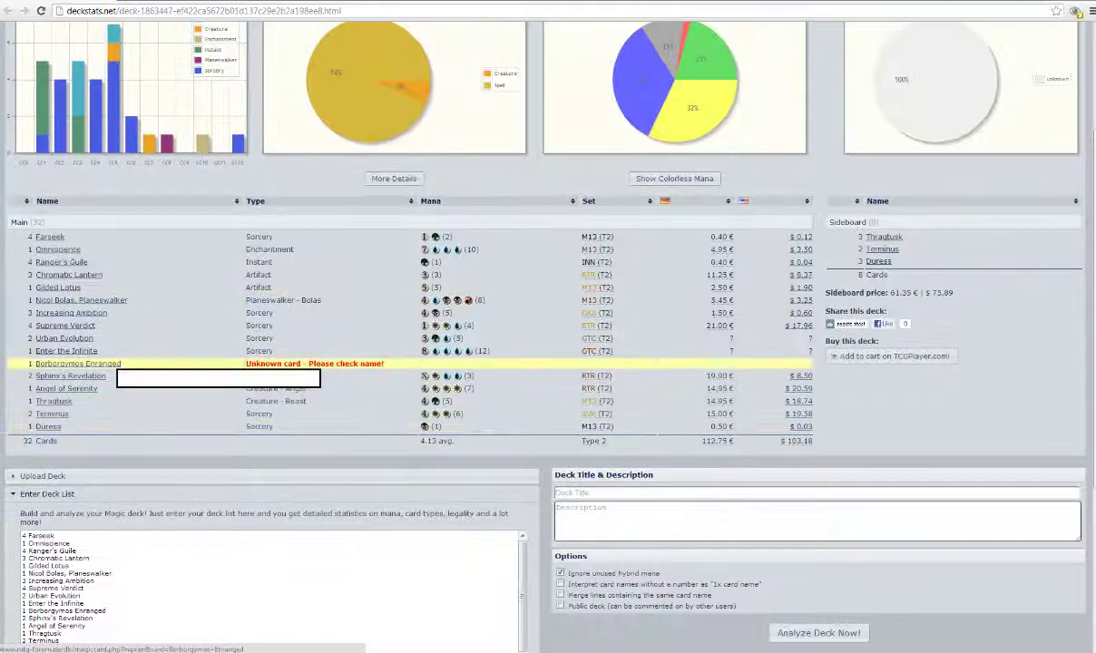
mouse_move(116, 360)
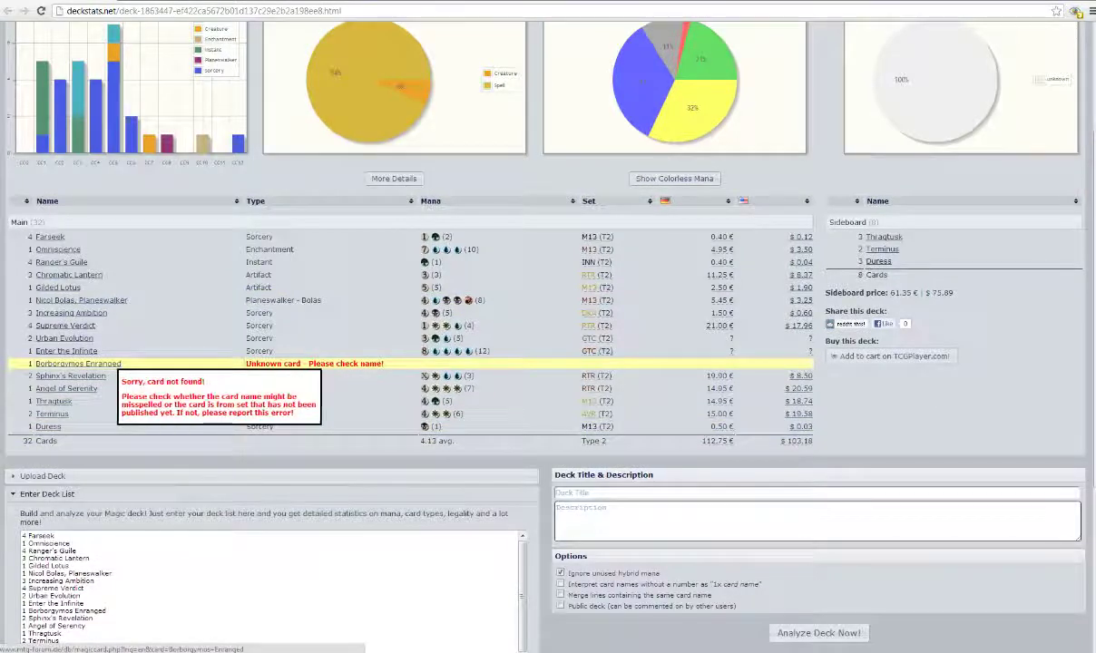
scroll(272, 363, "down", 1)
mouse_move(91, 307)
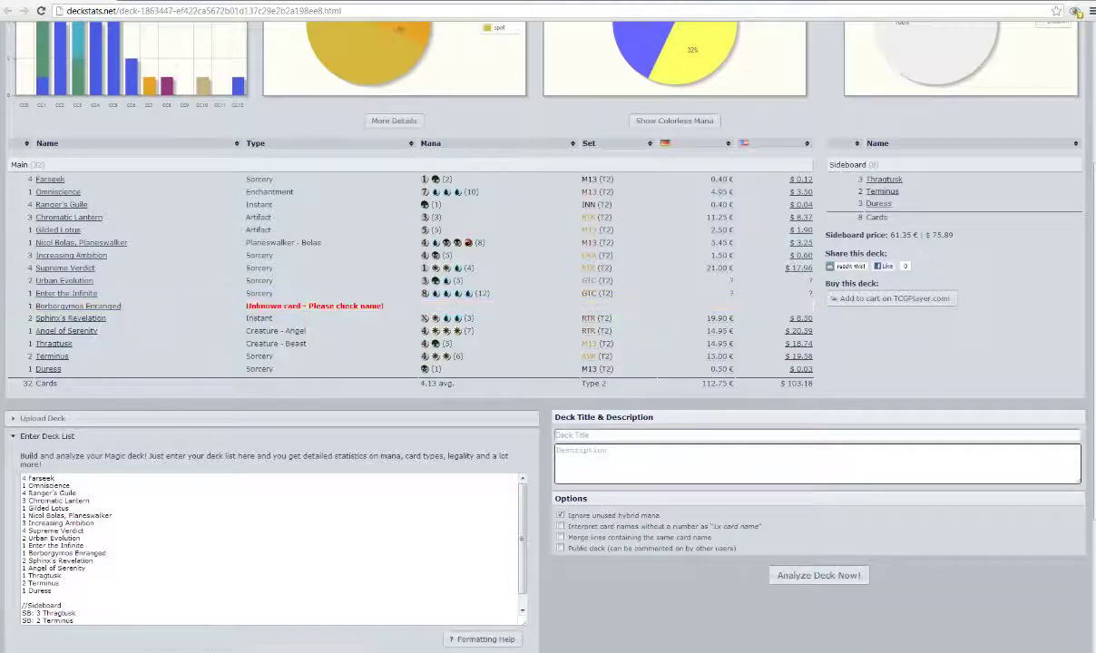
scroll(349, 372, "up", 2)
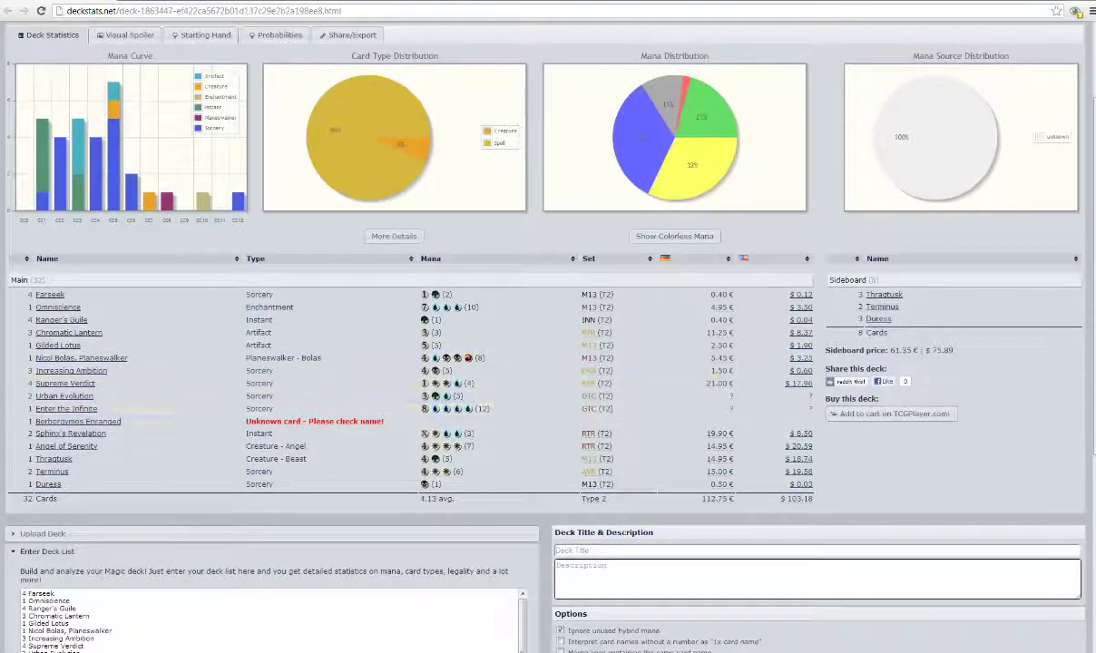
scroll(350, 332, "up", 2)
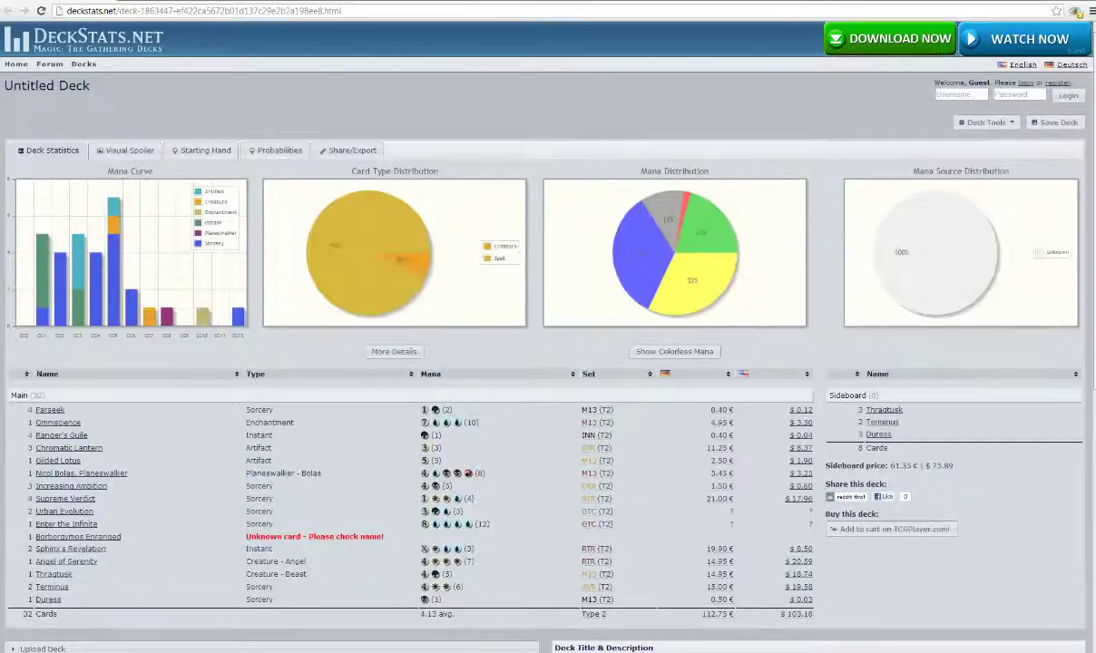
mouse_move(679, 220)
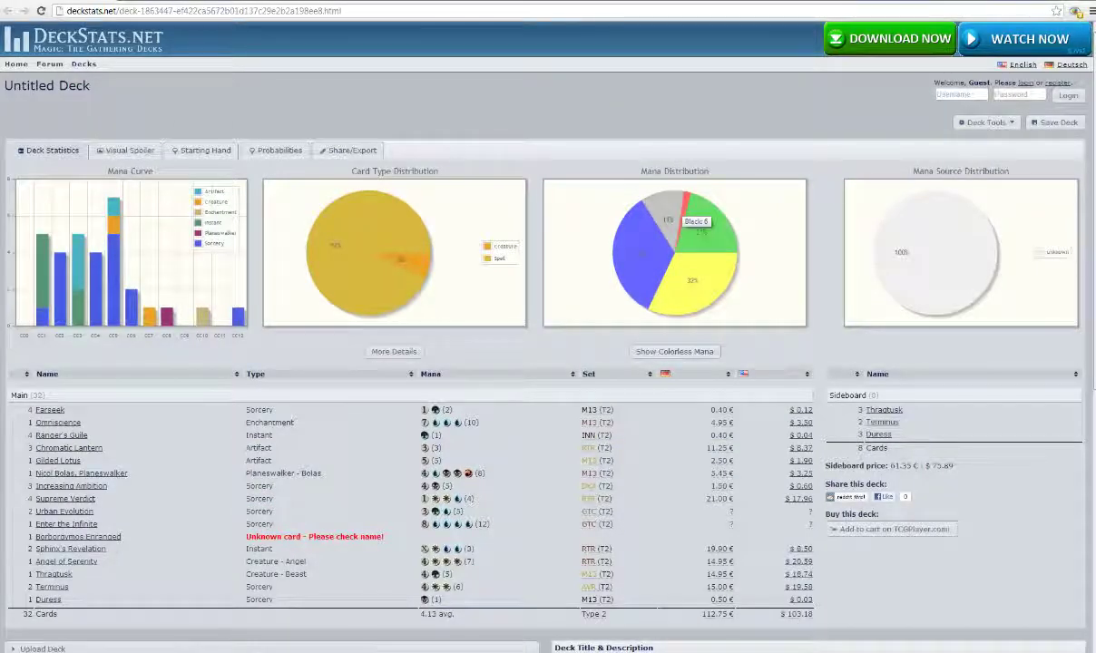
mouse_move(709, 275)
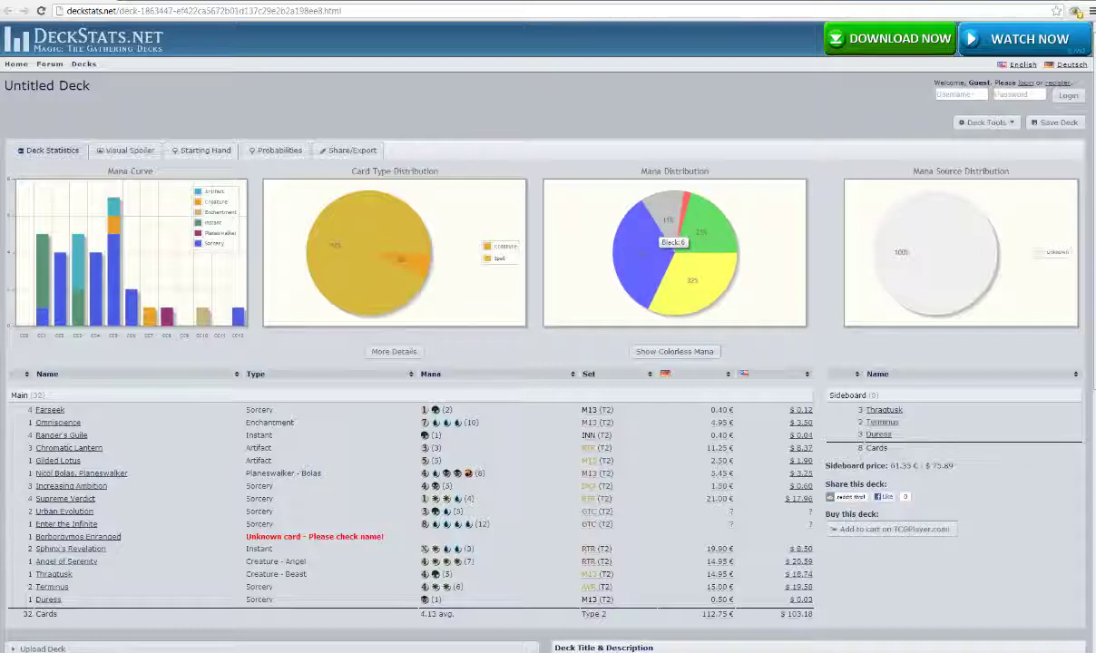
mouse_move(642, 269)
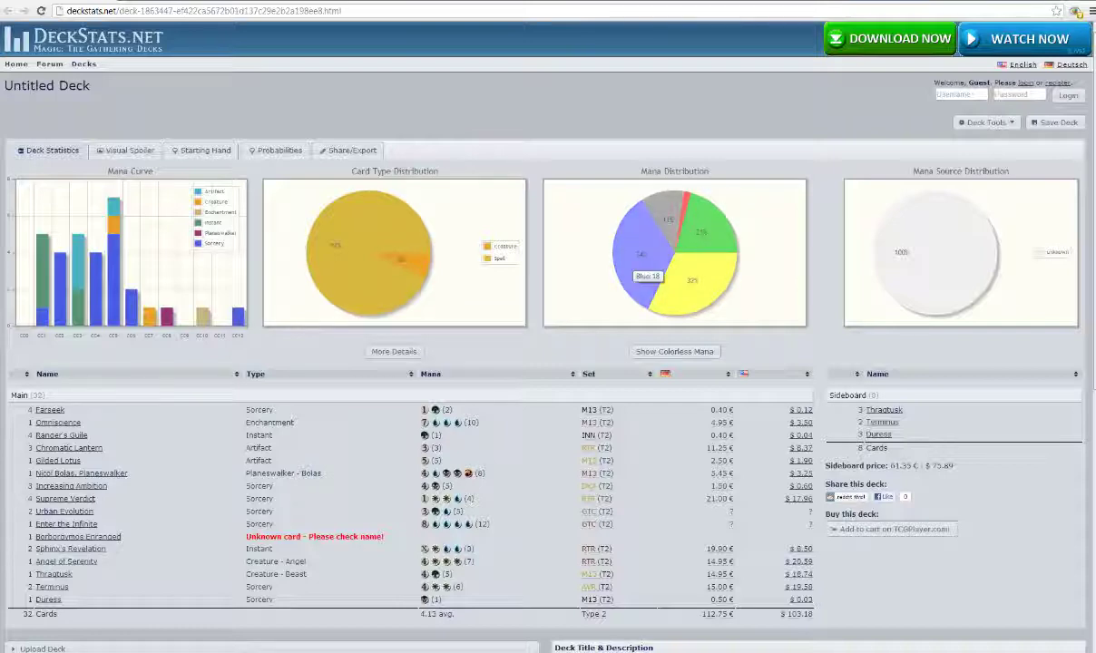
scroll(642, 269, "down", 2)
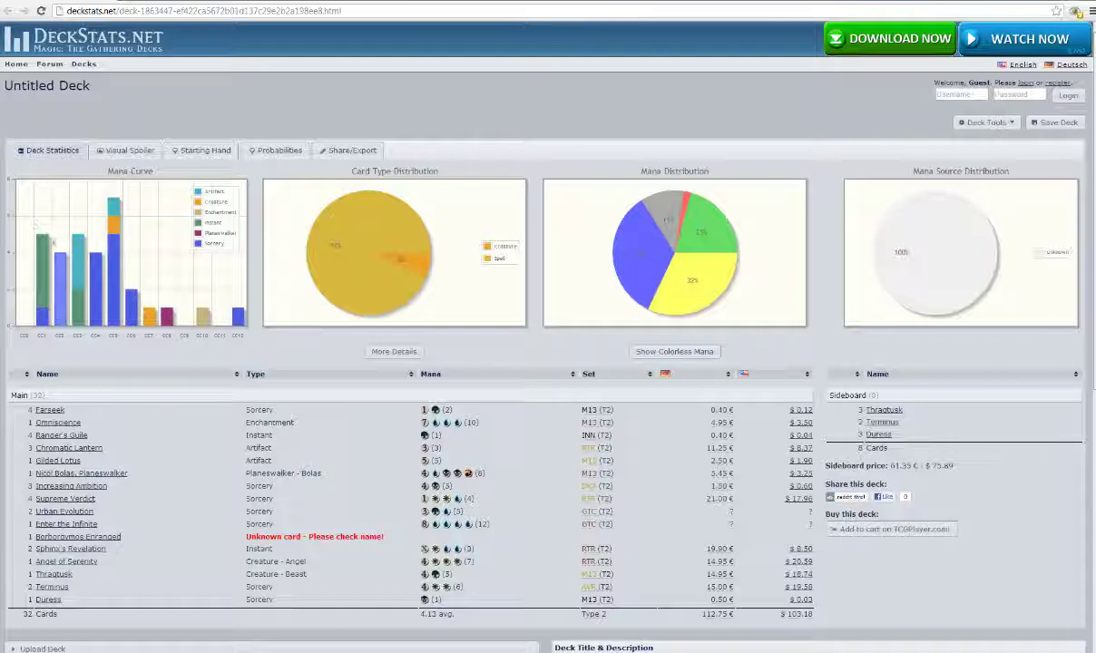
scroll(88, 127, "down", 2)
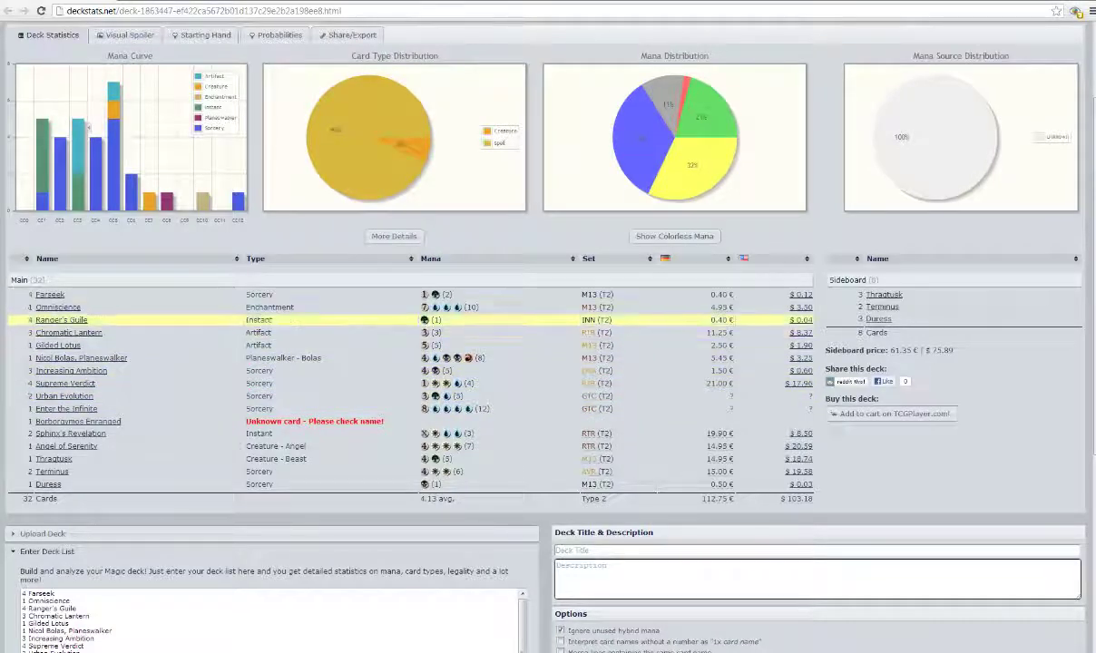
scroll(272, 320, "up", 2)
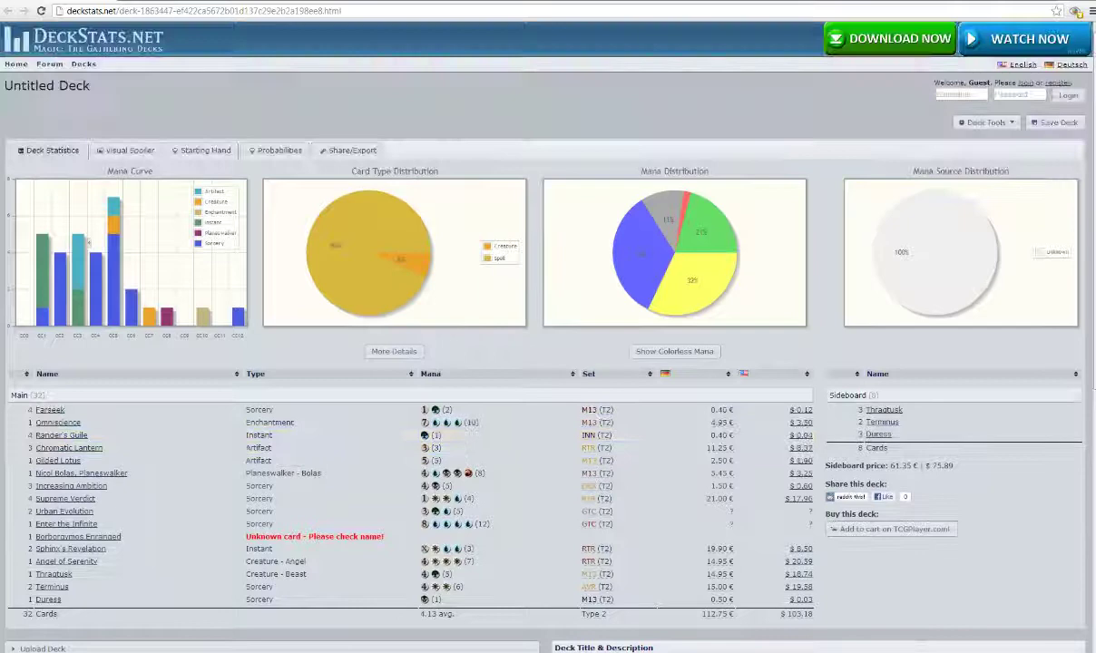
scroll(273, 319, "down", 2)
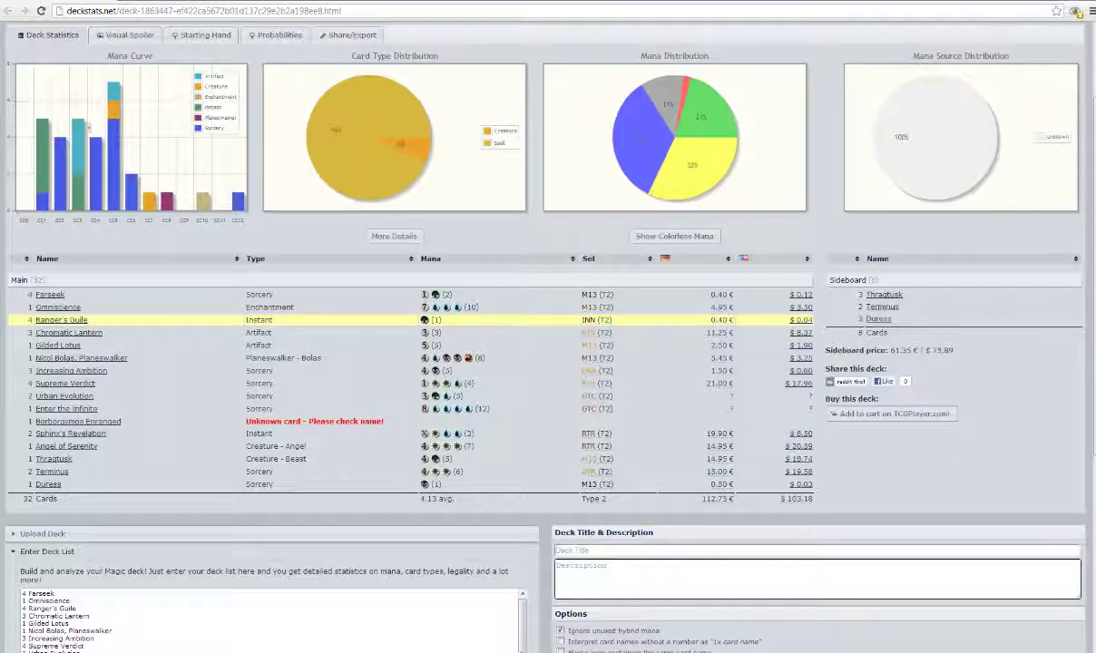
left_click(298, 652)
right_click(299, 652)
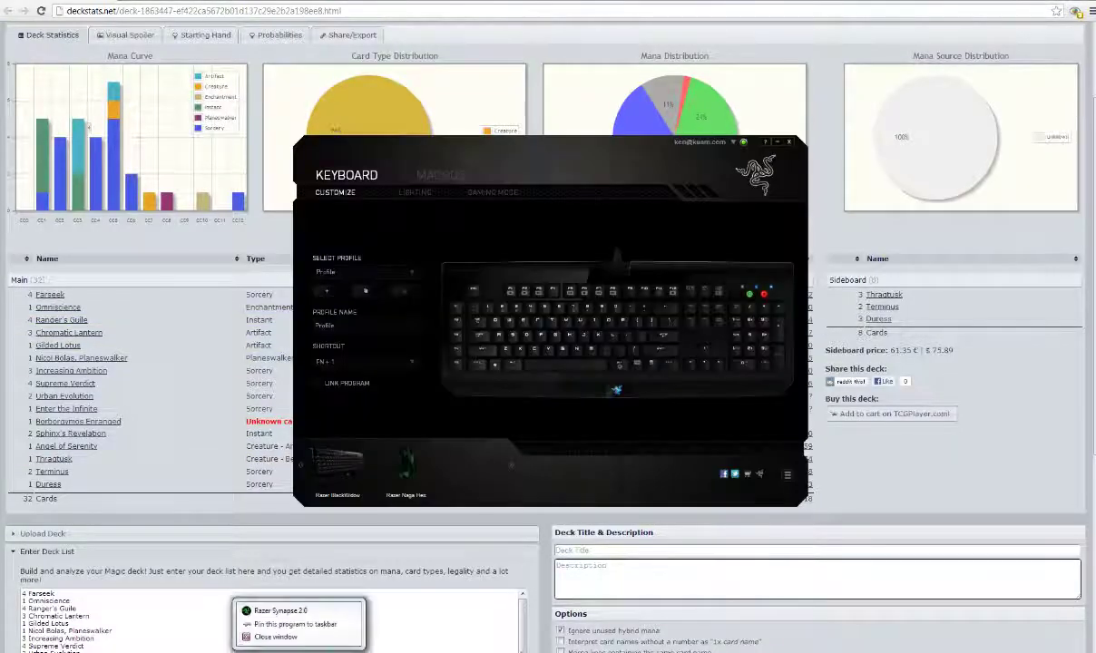
left_click(275, 636)
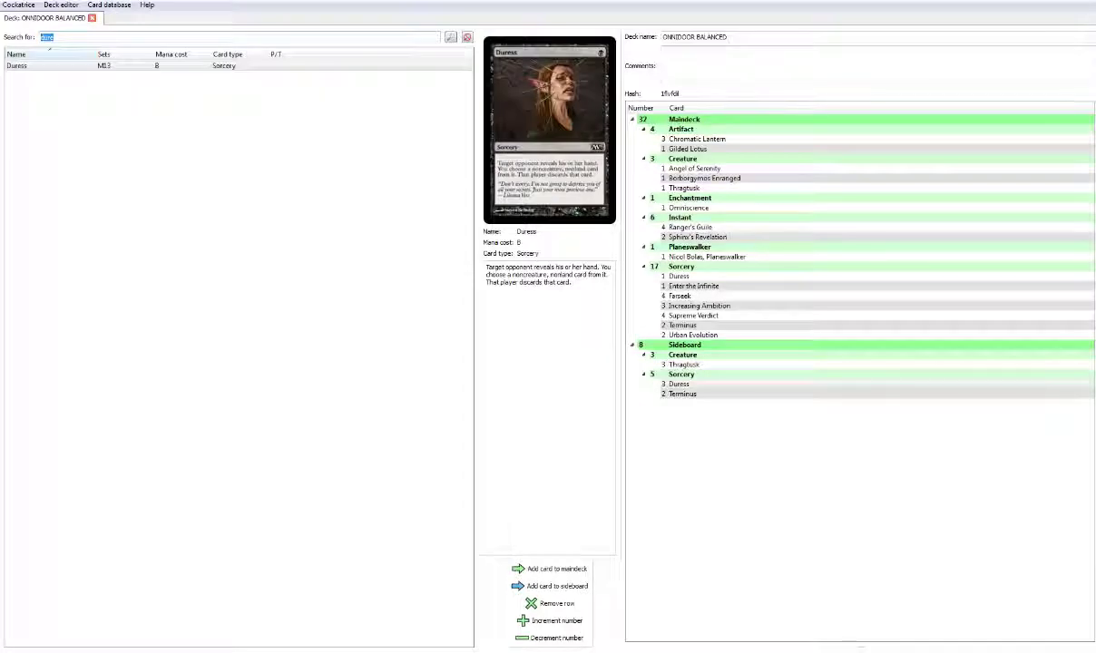
Step: Replace Ranger's Guile in the maindeck with four copies of Ranger's Path, found by searching for "ranger"
left_click(689, 227)
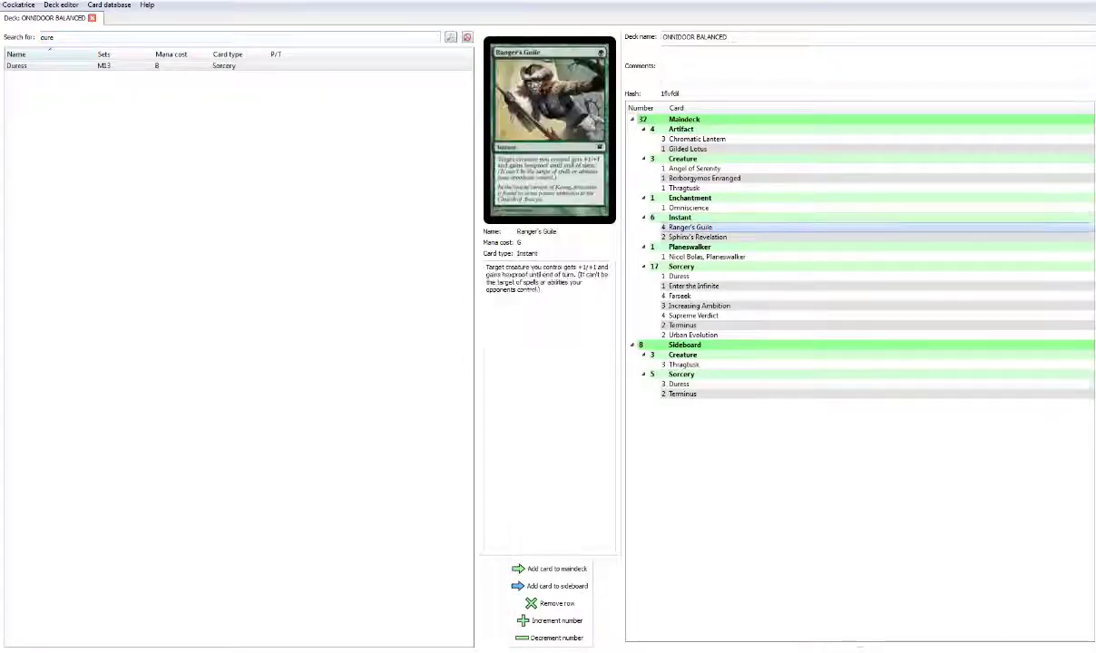
left_click(544, 603)
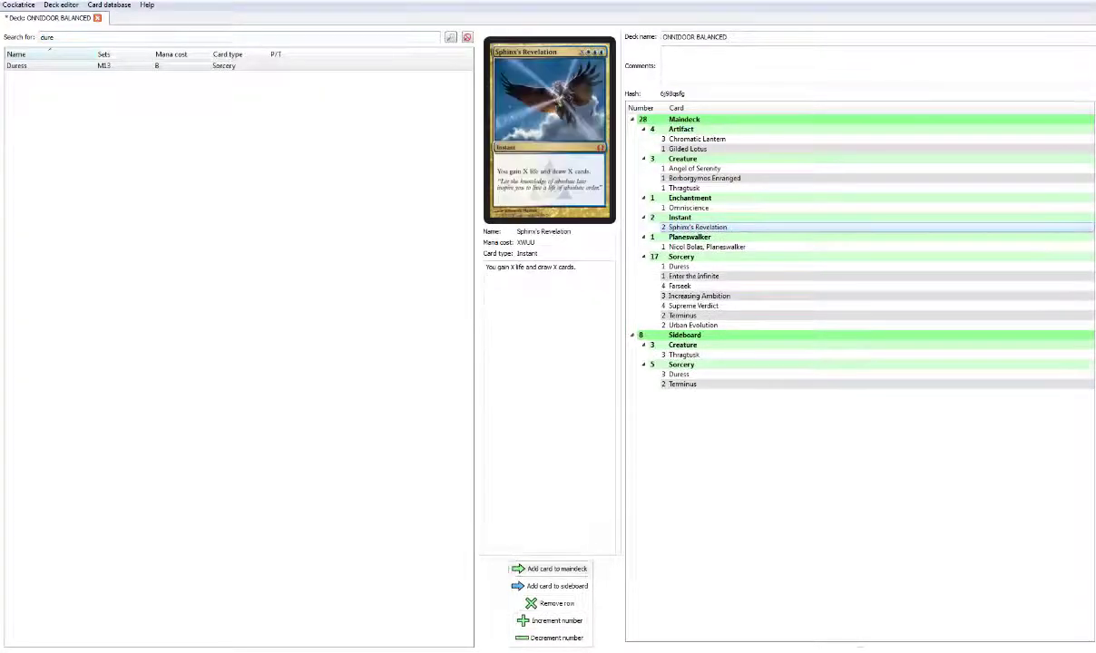
key("ctrl+a")
type("ranger")
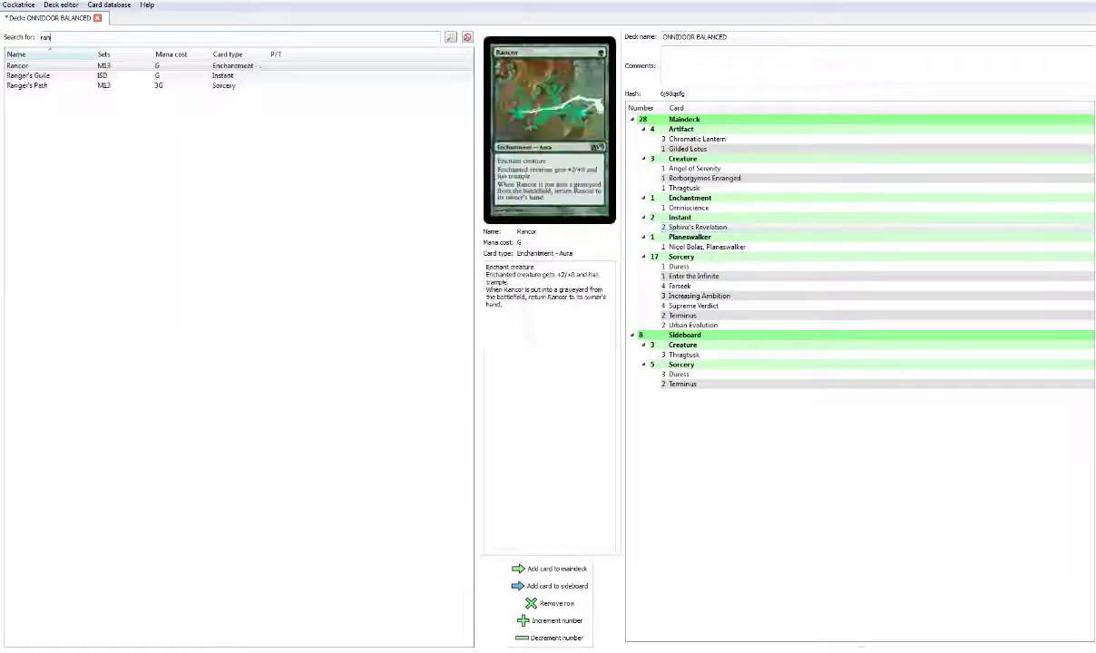
left_click(28, 65)
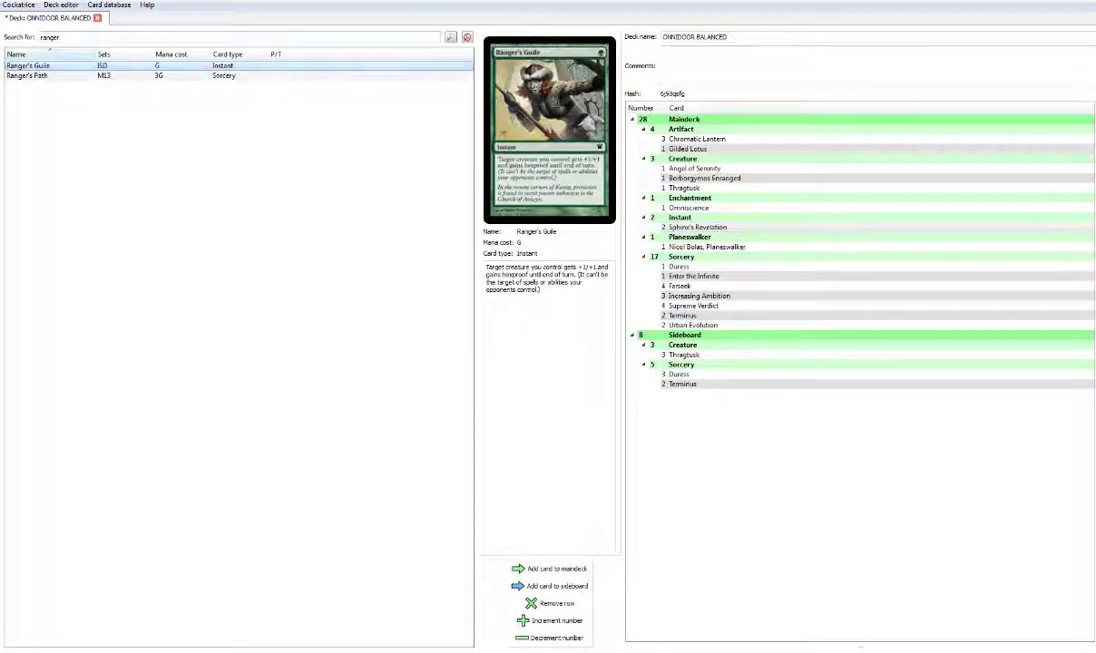
left_click(27, 75)
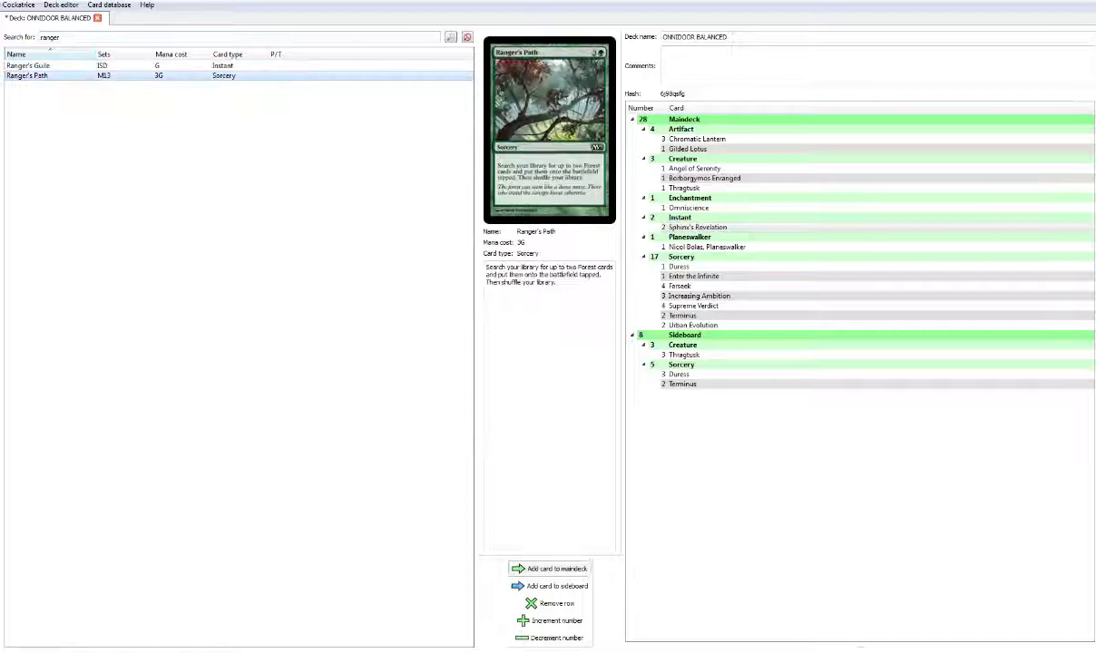
key("Return")
key("Return")
key("Return")
key("Return")
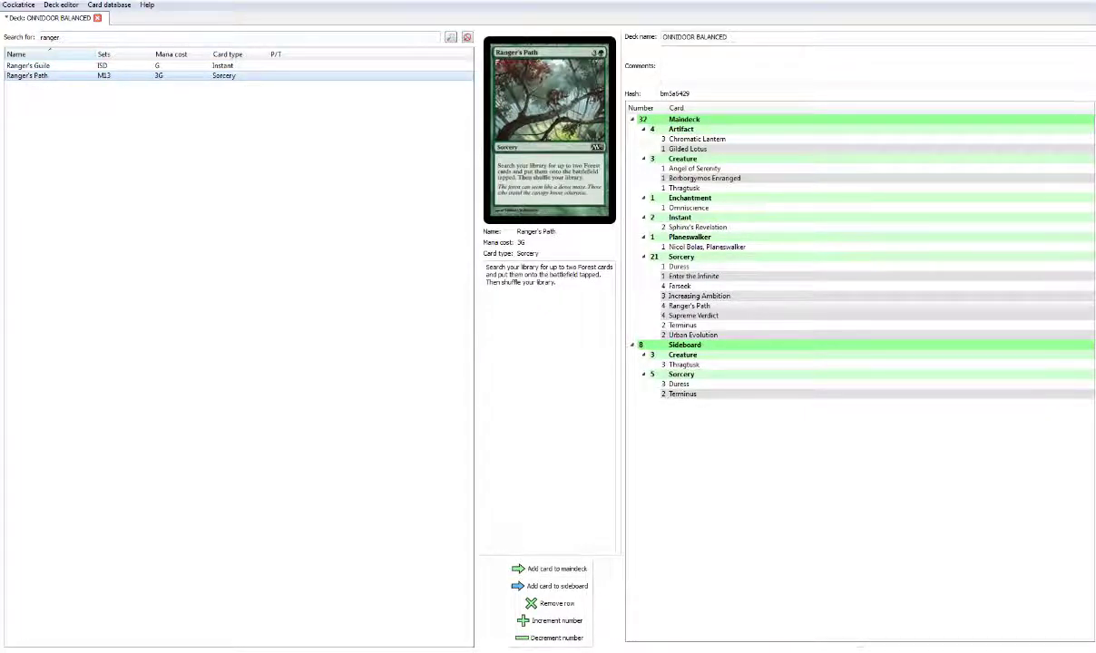
Step: Review the maindeck cards one by one, reading their text from the artifacts down to Urban Evolution
key("Tab")
key("Down")
key("Down")
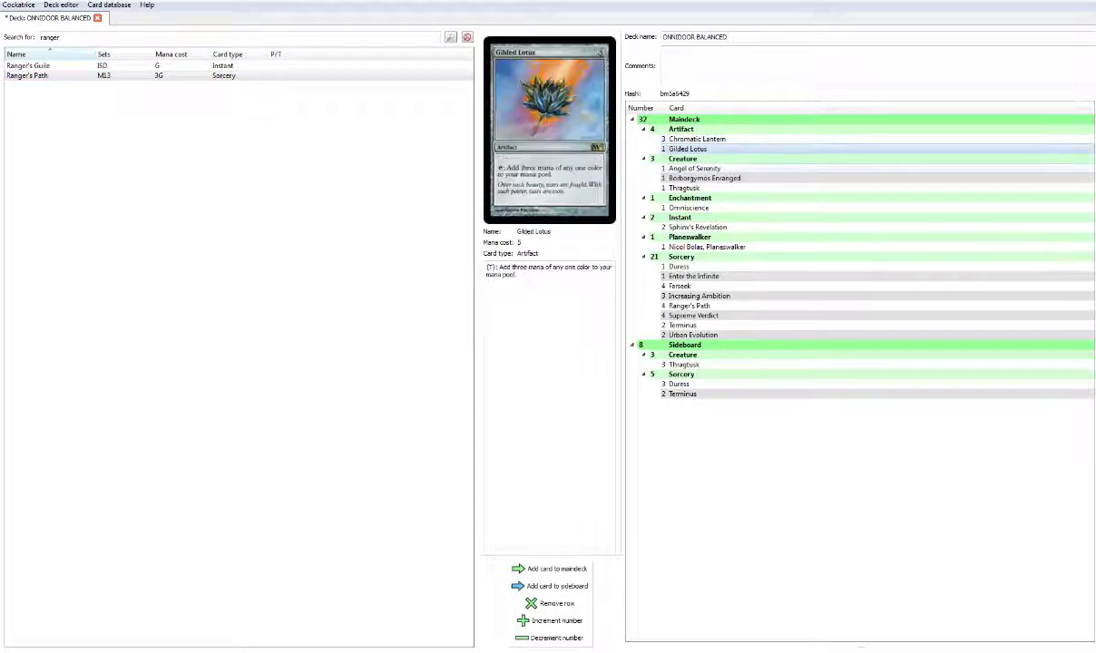
key("Down")
key("Down")
key("Down")
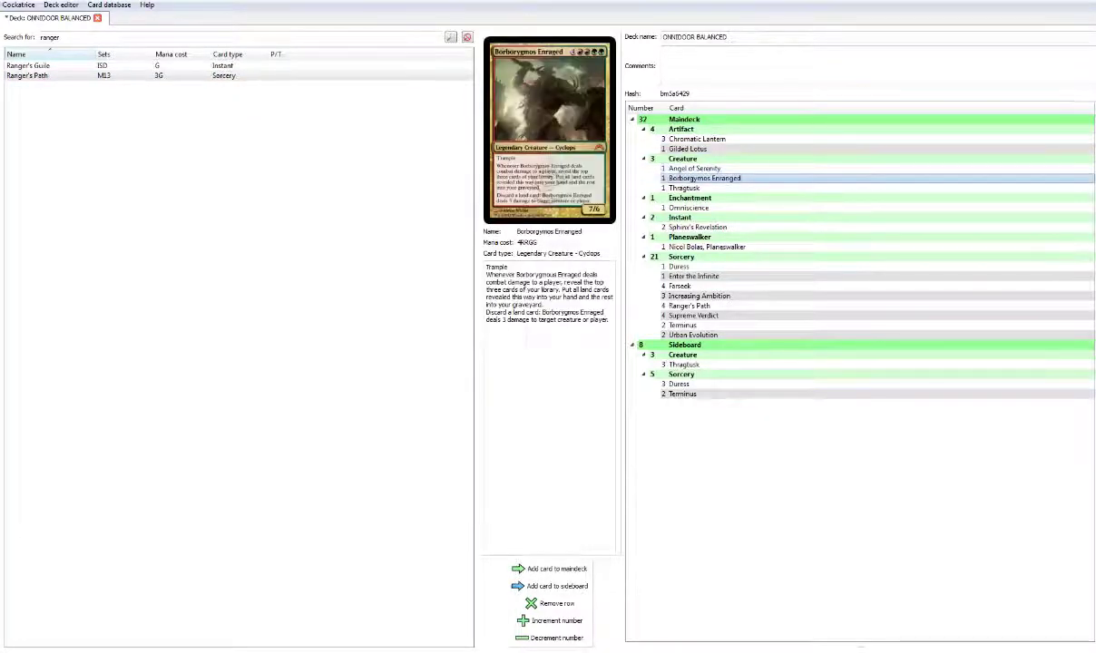
key("Down")
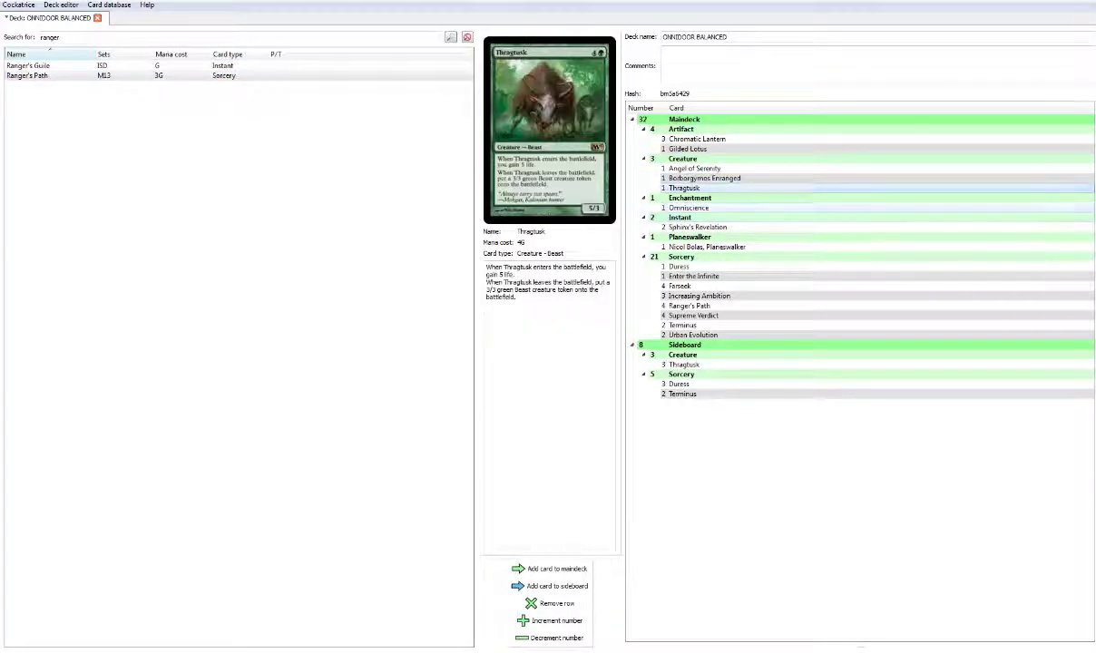
key("Down")
key("Down")
key("Down")
key("Down")
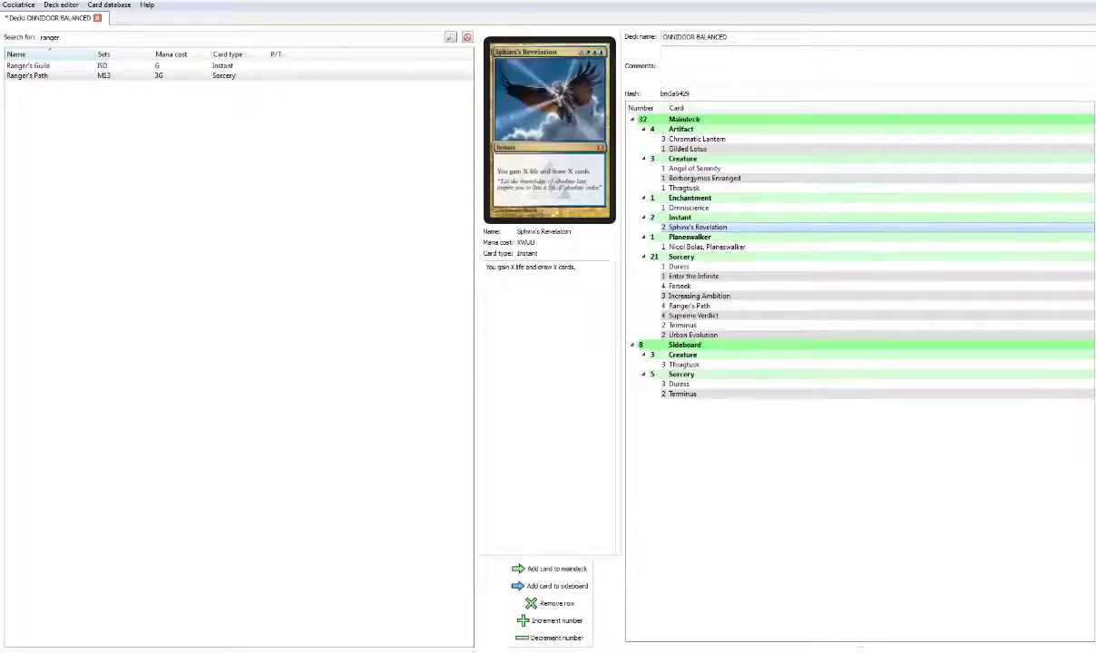
key("Down")
key("Down")
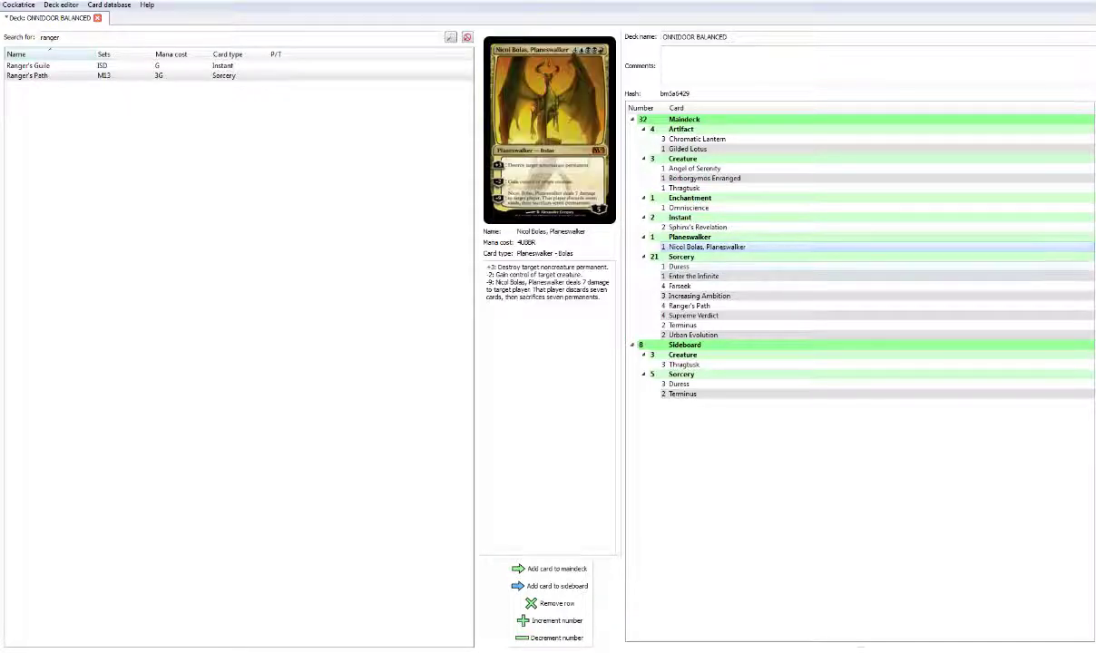
key("Down")
key("Down")
key("Down")
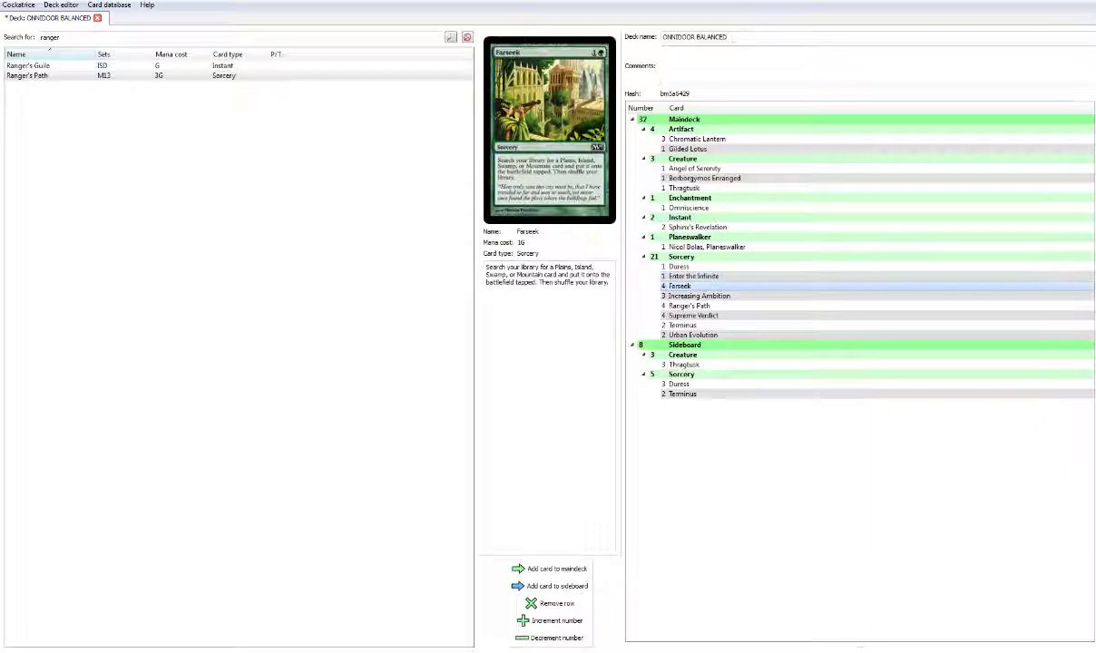
left_click(698, 296)
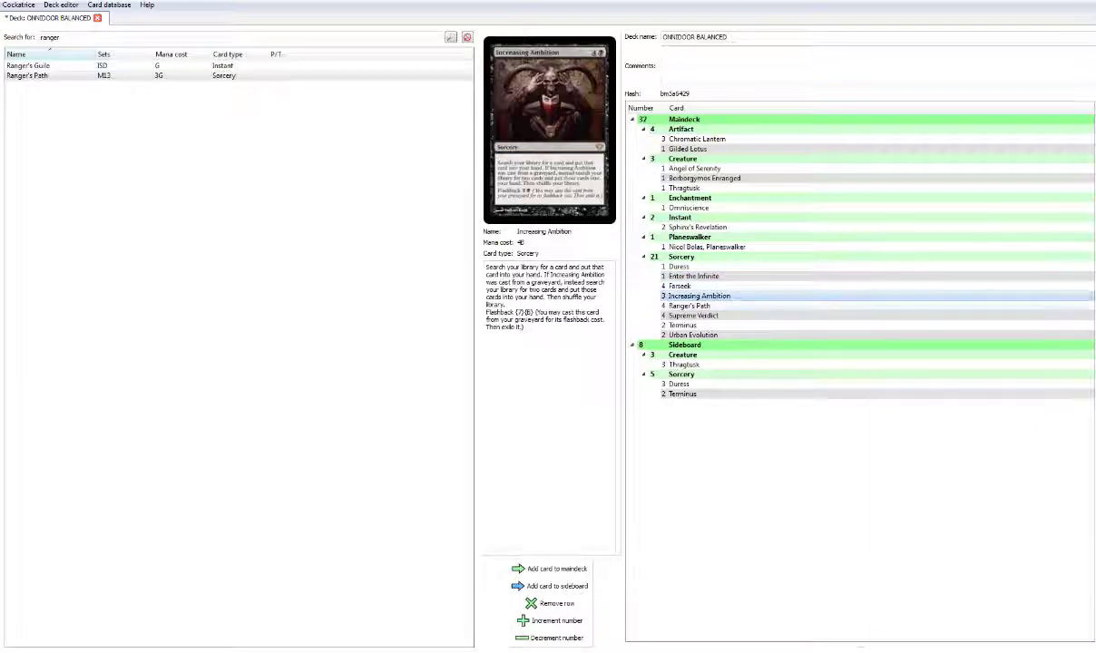
left_click(689, 306)
left_click(692, 316)
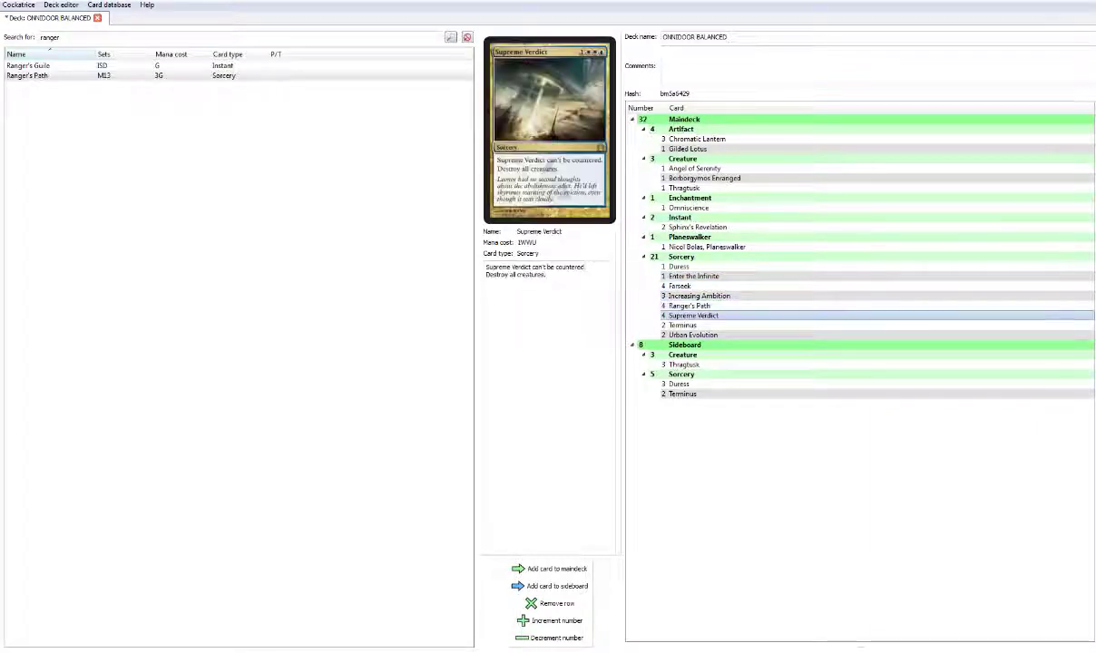
left_click(682, 325)
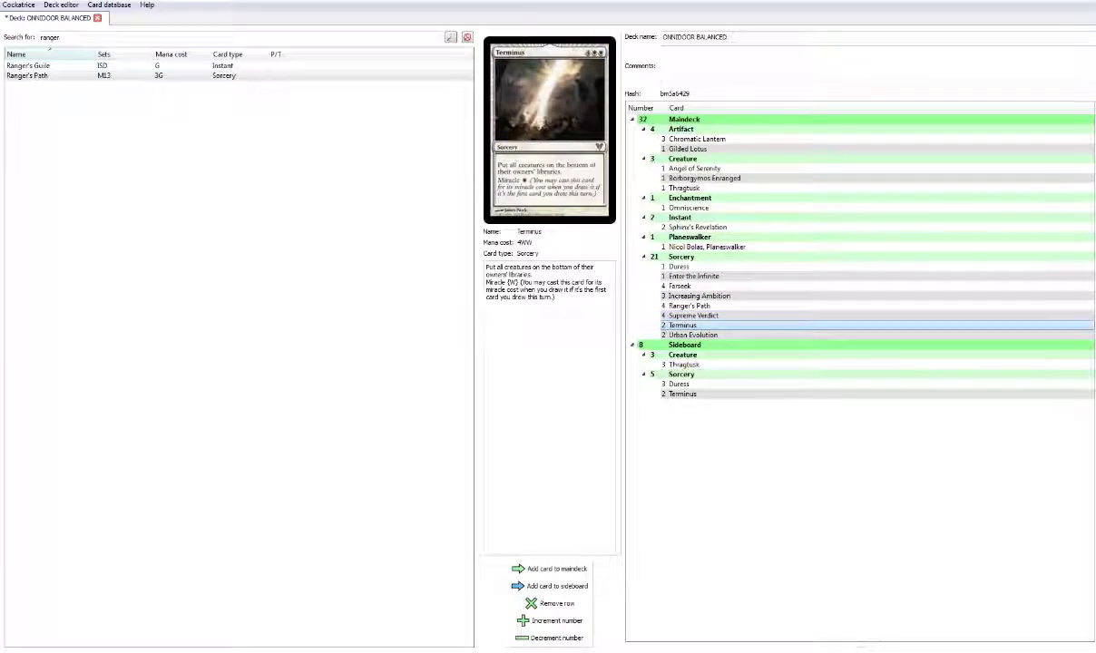
left_click(693, 335)
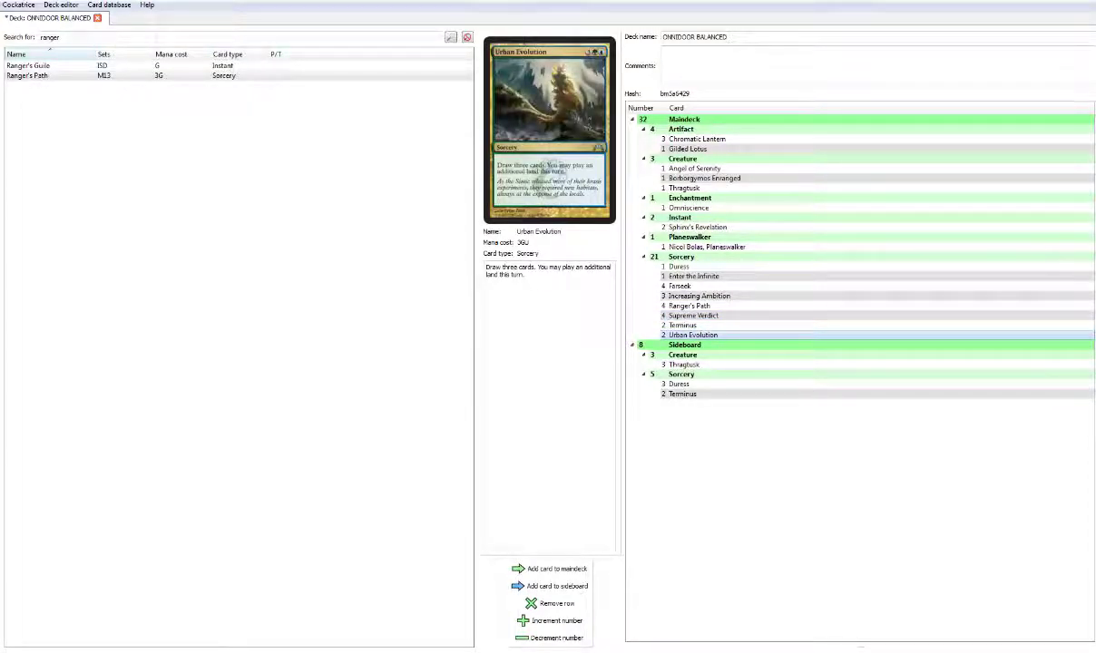
Step: Look up "aeth" in the card database, then search for "sync" and add three copies of Syncopate to the maindeck
key("Tab")
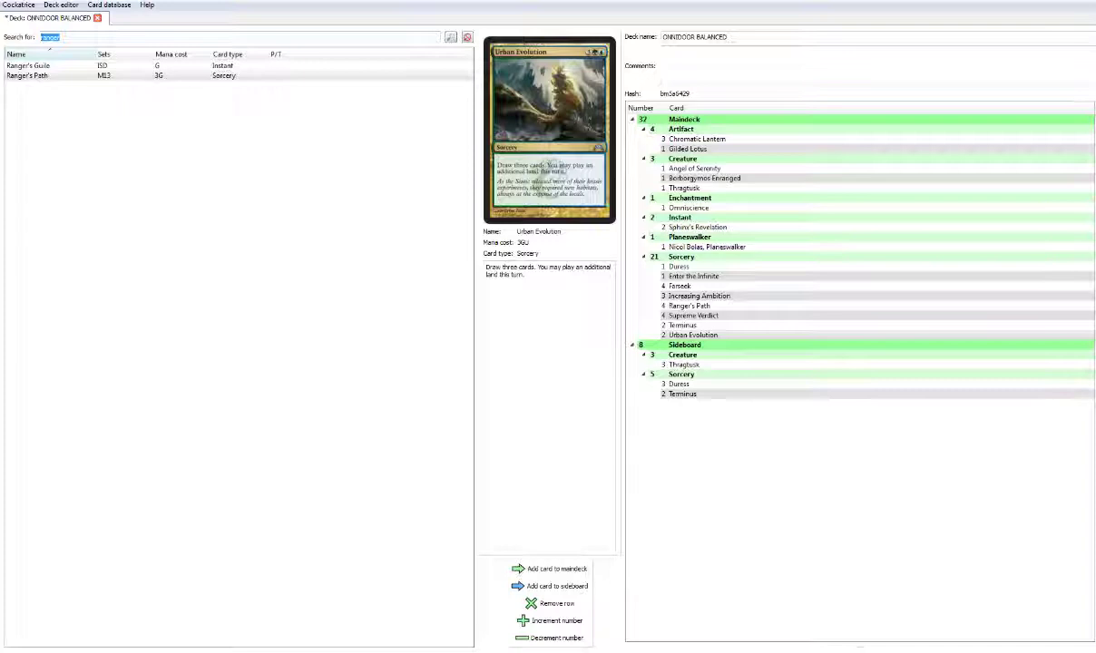
type("aeth")
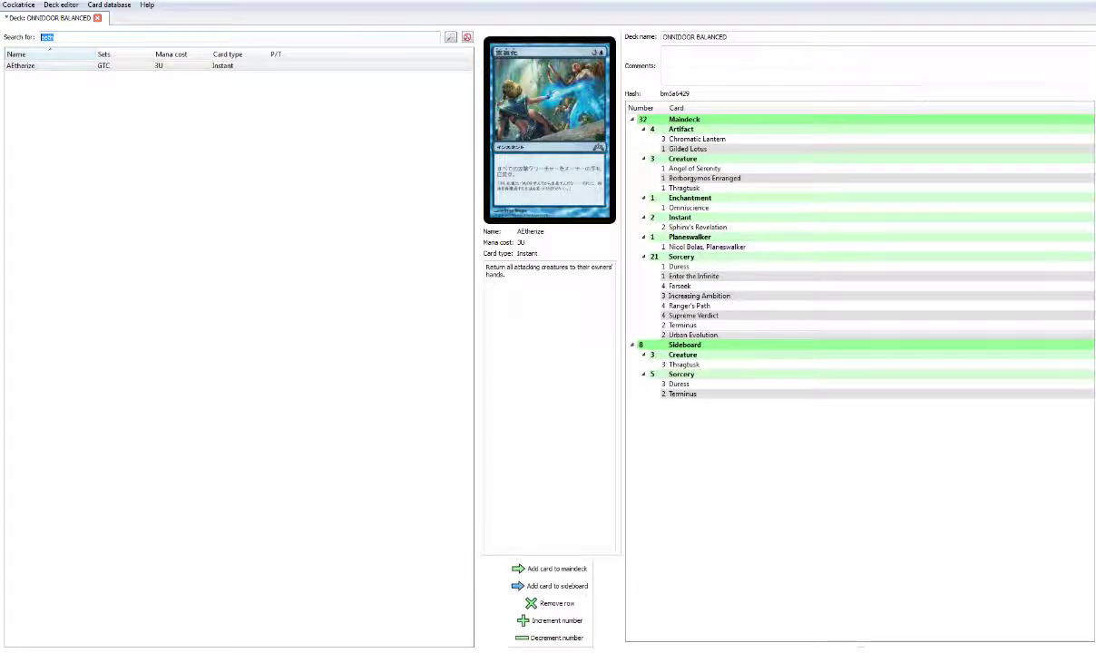
type("sync")
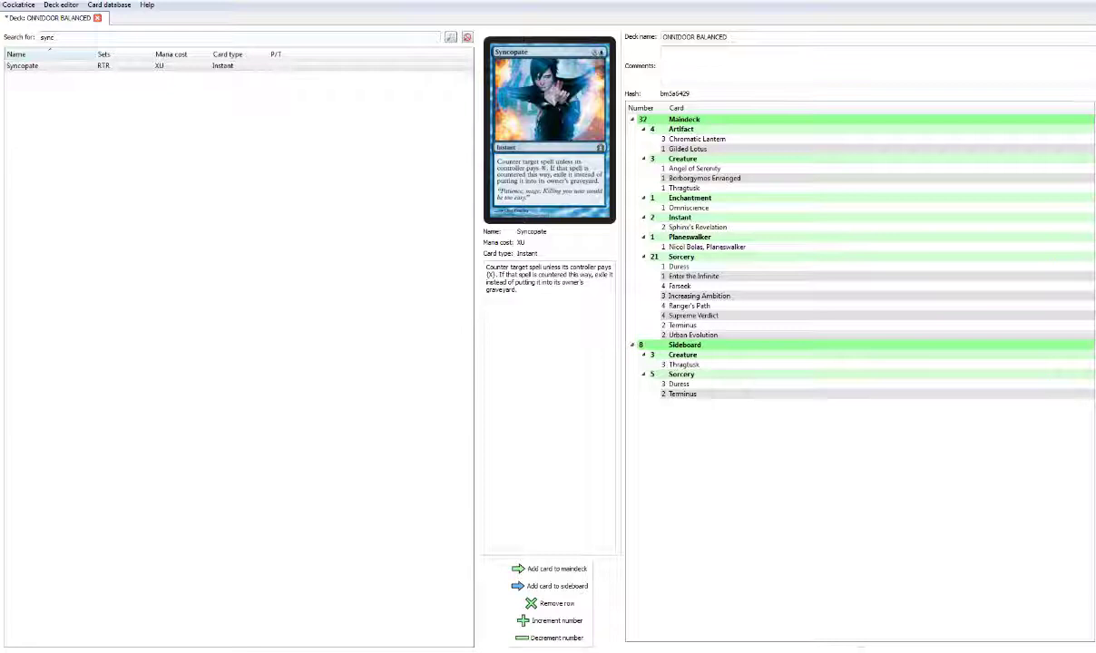
key("Return")
key("Return")
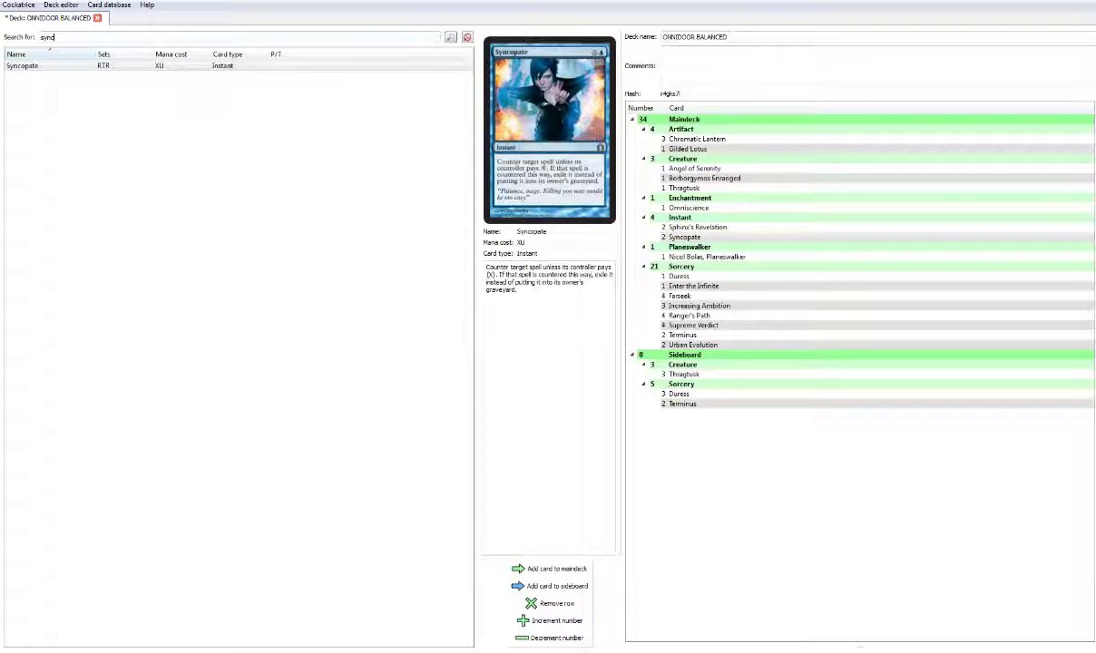
key("ctrl+a")
key("Return")
Step: Search the card database for "centaur hea" to find Centaur Healer
type("cent")
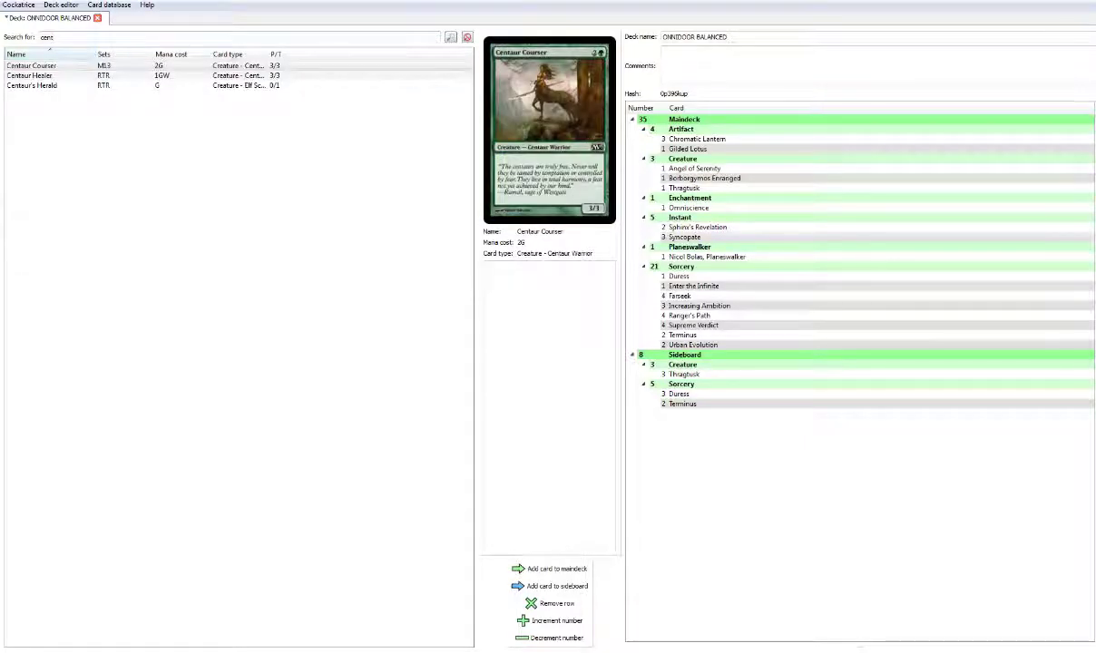
type("aur hea")
key("Return")
key("Return")
key("Return")
key("Return")
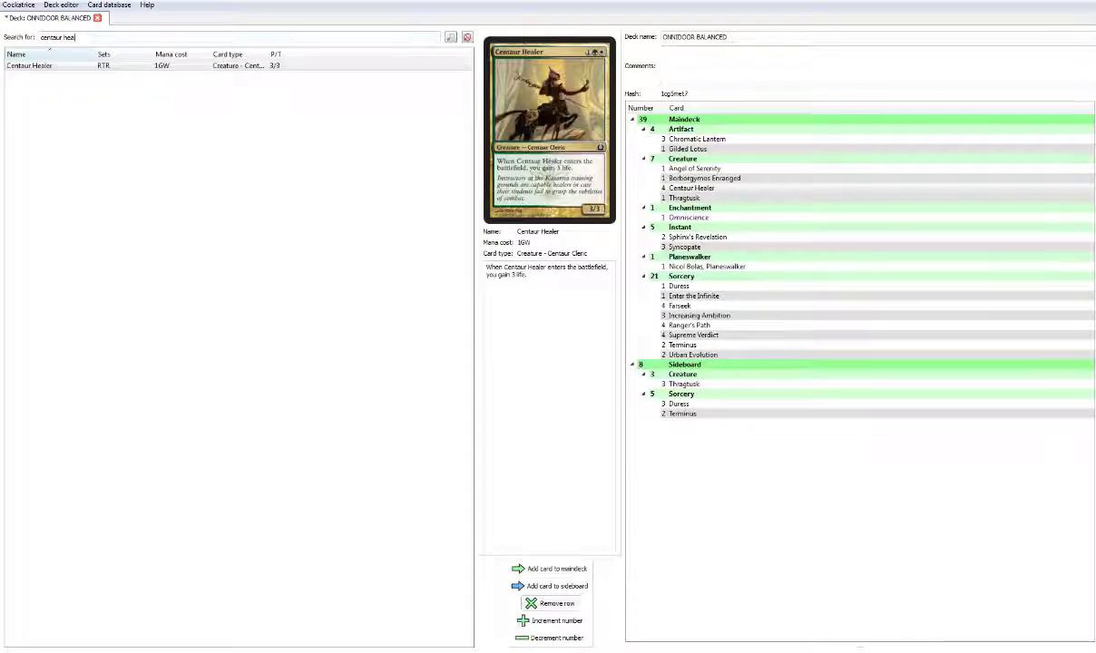
left_click(549, 603)
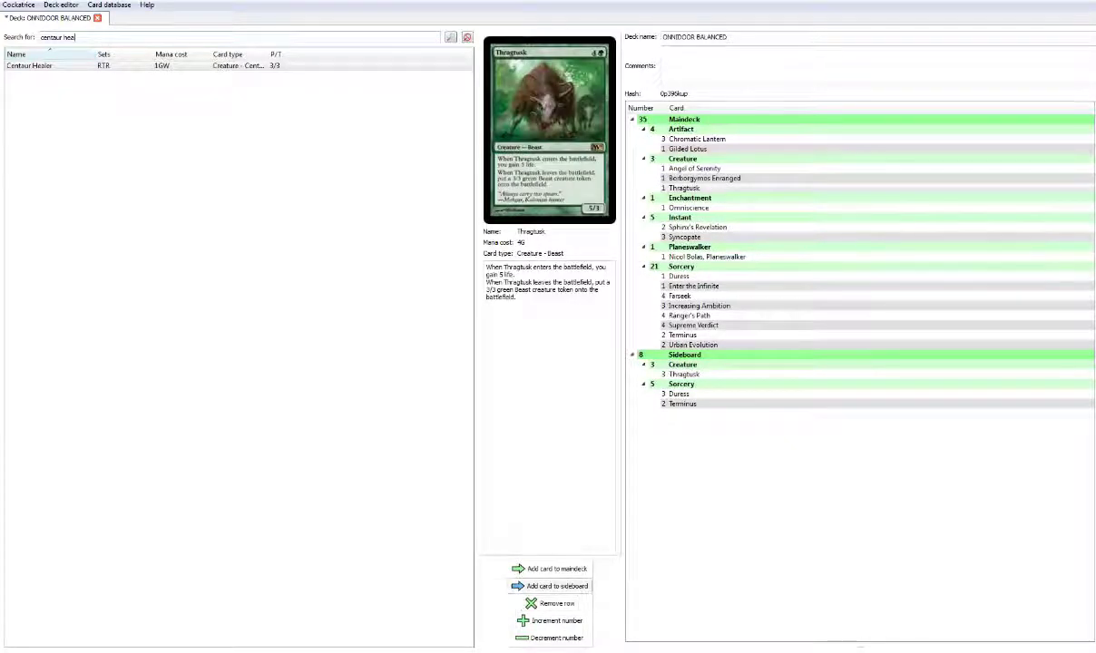
Step: Add four copies of Centaur Healer to the sideboard
left_click(123, 55)
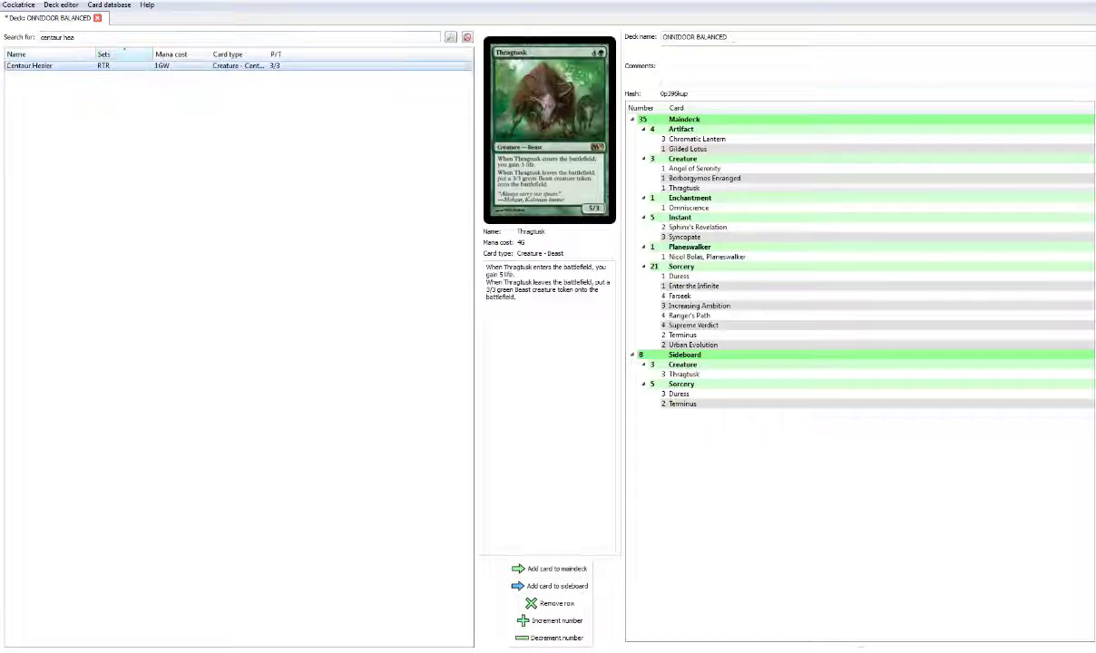
left_click(549, 585)
left_click(549, 584)
left_click(550, 585)
left_click(550, 585)
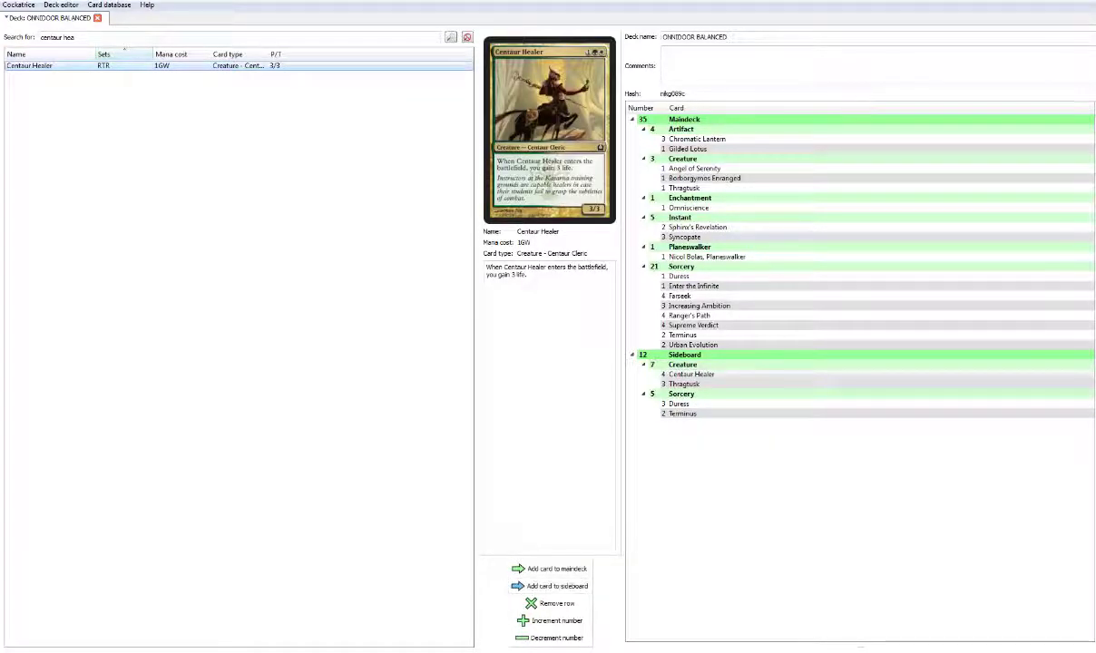
Step: Search for "door to no" and add one copy of Door to Nothingness to the sideboard
key("shift+Tab")
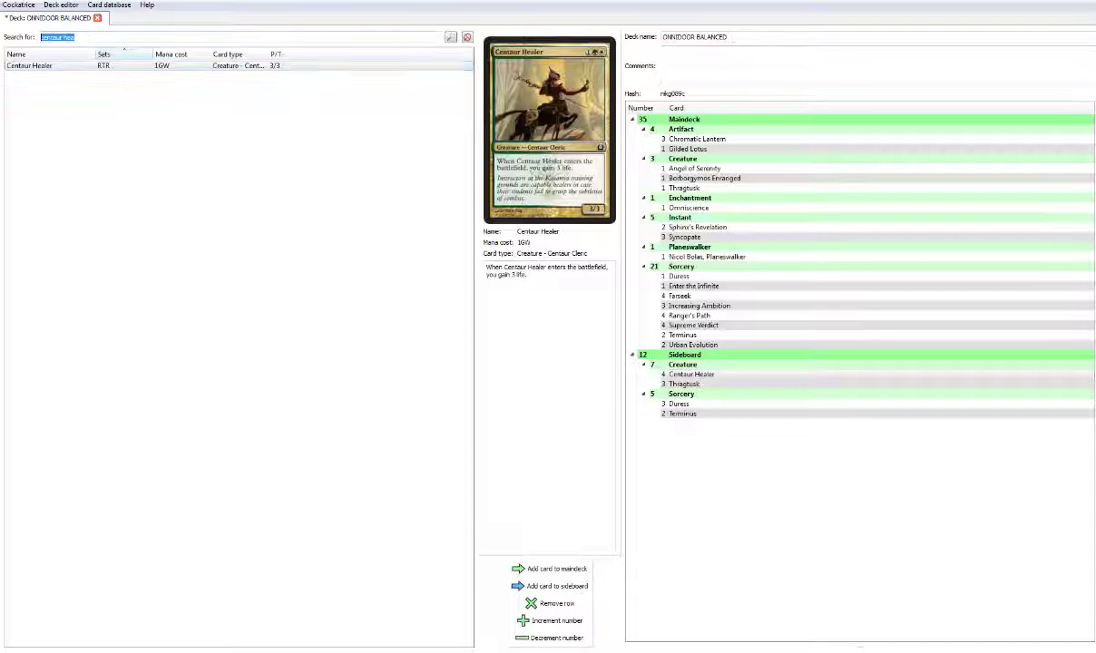
type("doo")
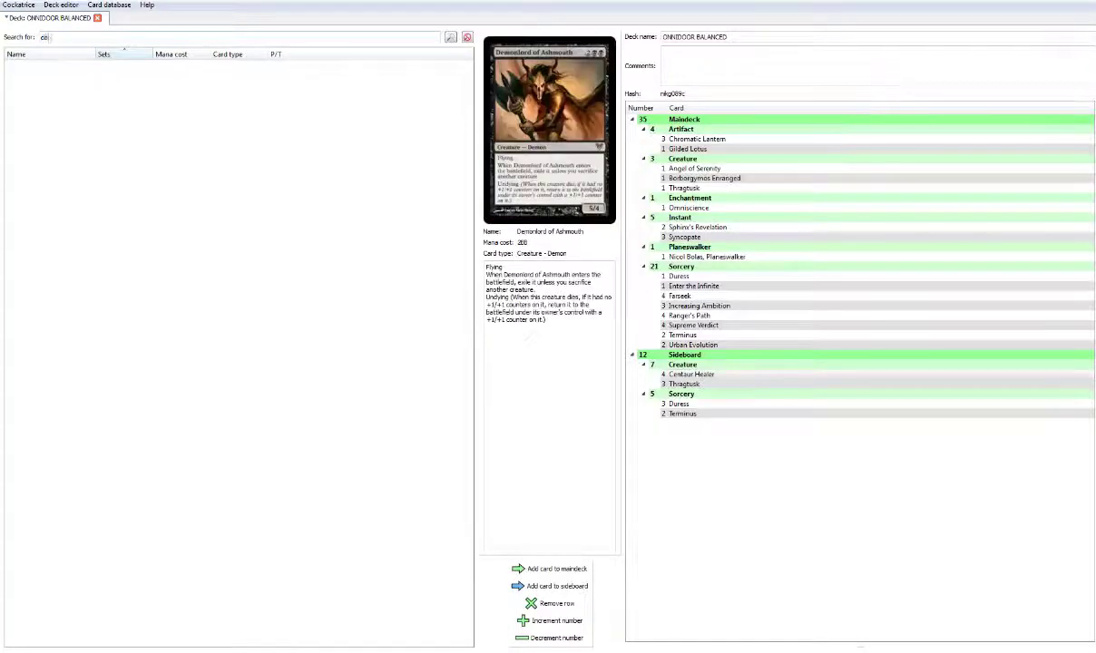
type("r to no")
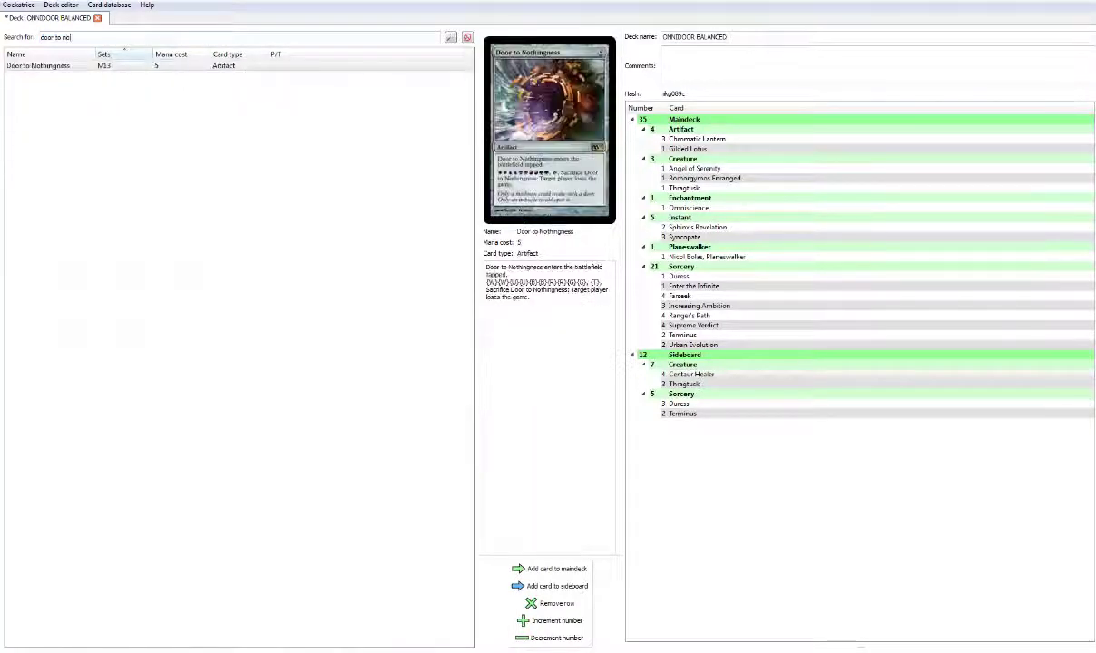
left_click(550, 585)
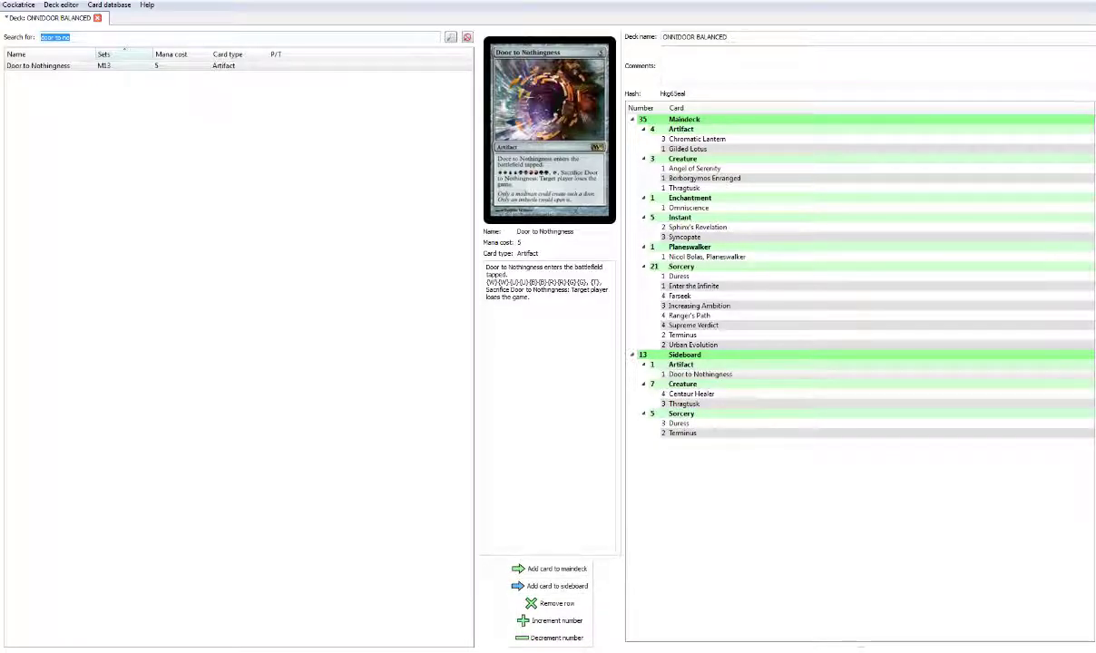
Step: Search for "slaughter ga", add two copies of Slaughter Games to the sideboard and save the deck
type("slaughter gm")
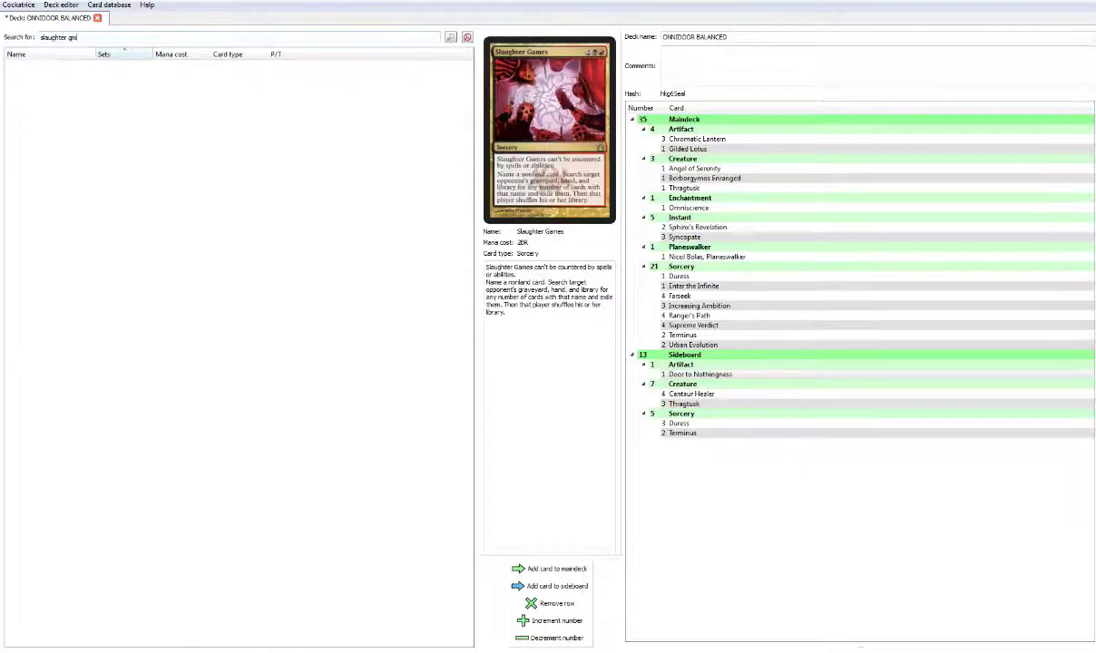
key("BackSpace")
type("a")
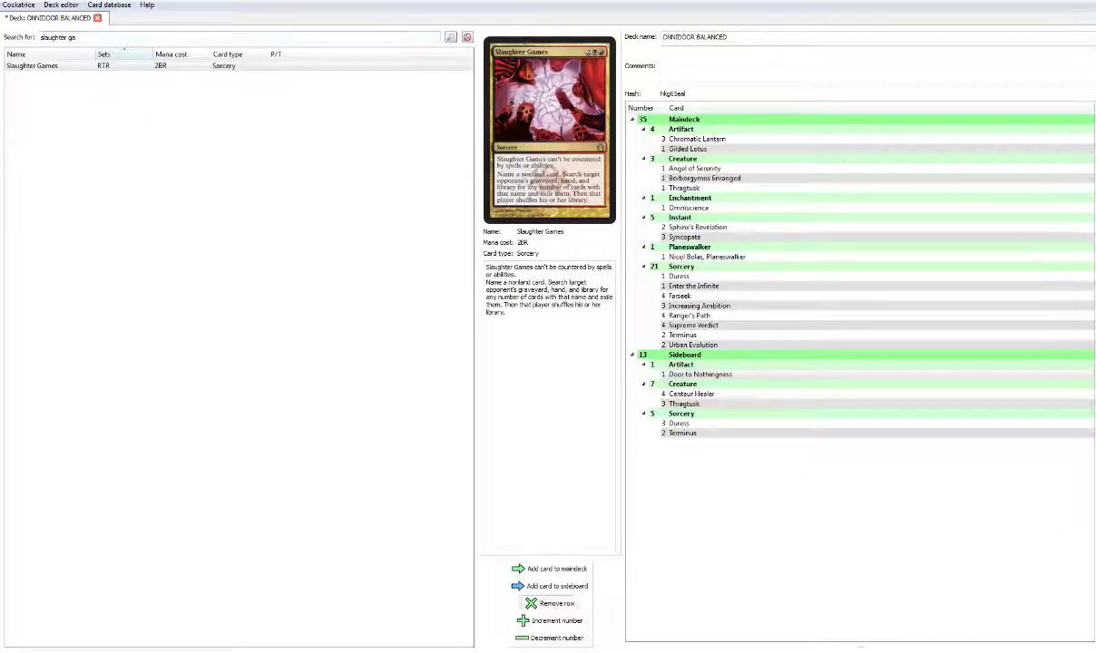
double_click(549, 586)
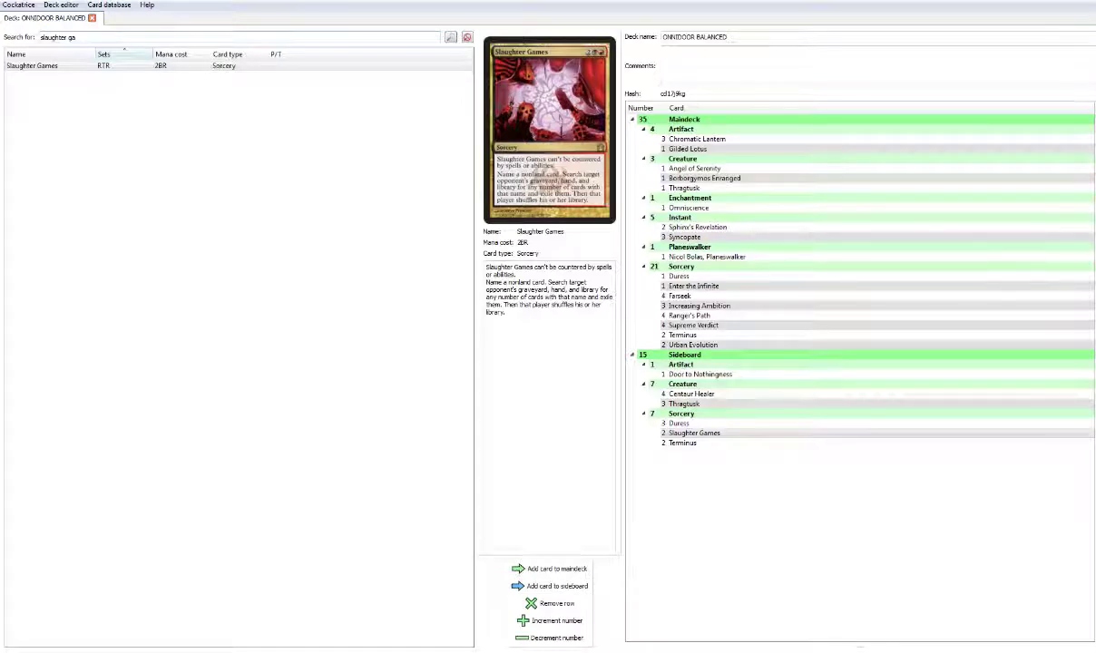
Step: Send the revised deck to deckstats.net for a new analysis
type("2")
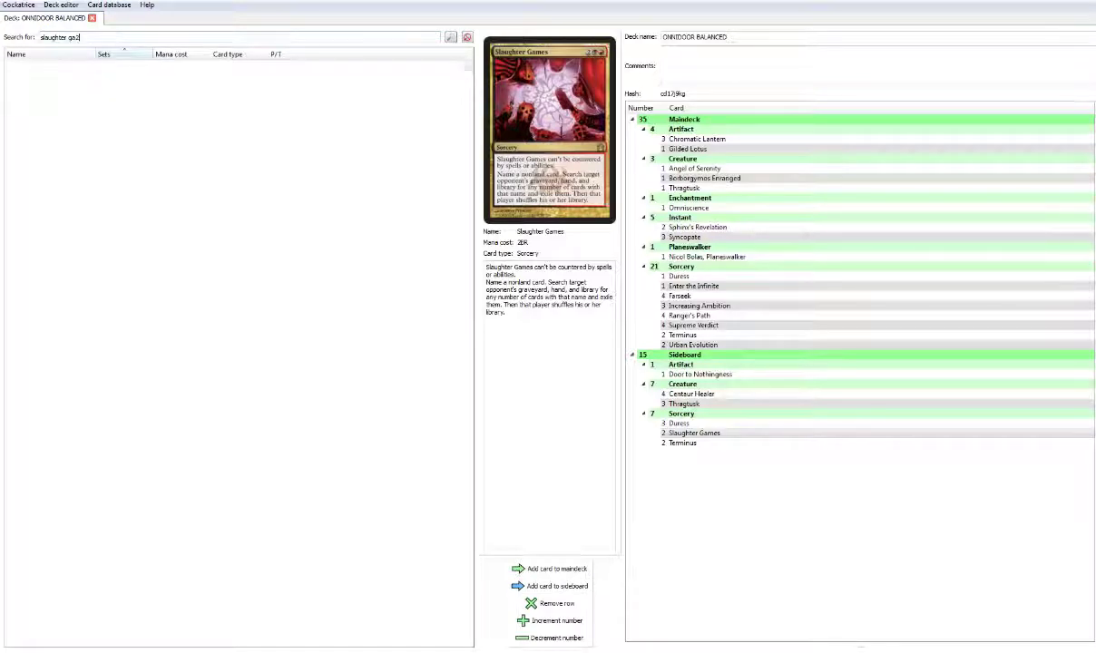
key("alt+d")
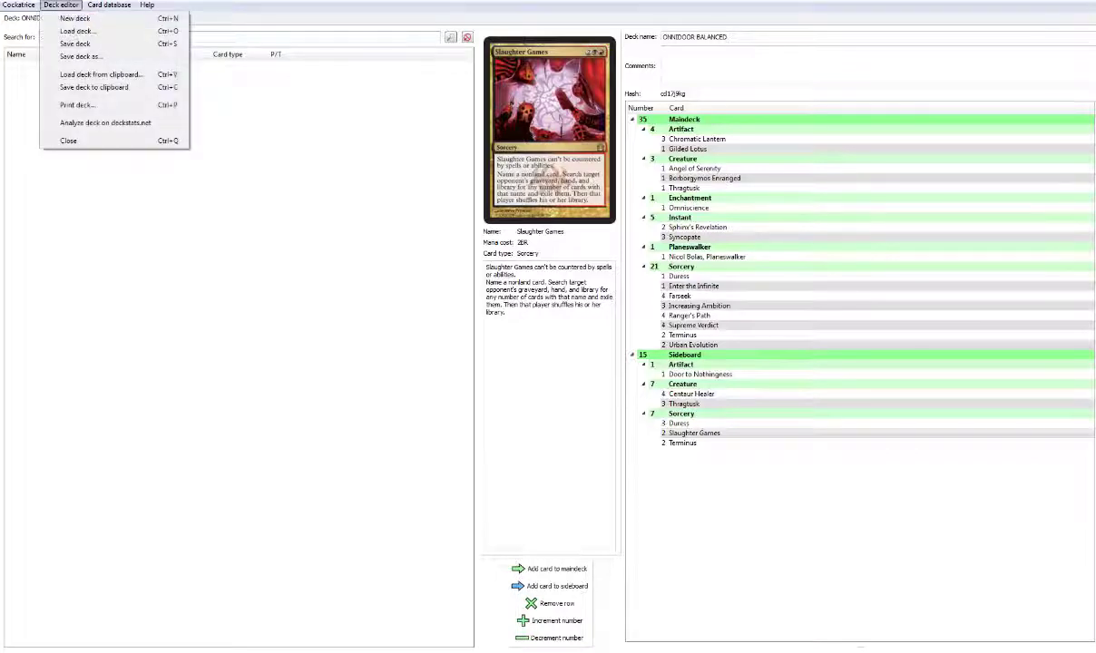
key("Right")
key("Left")
key("Escape")
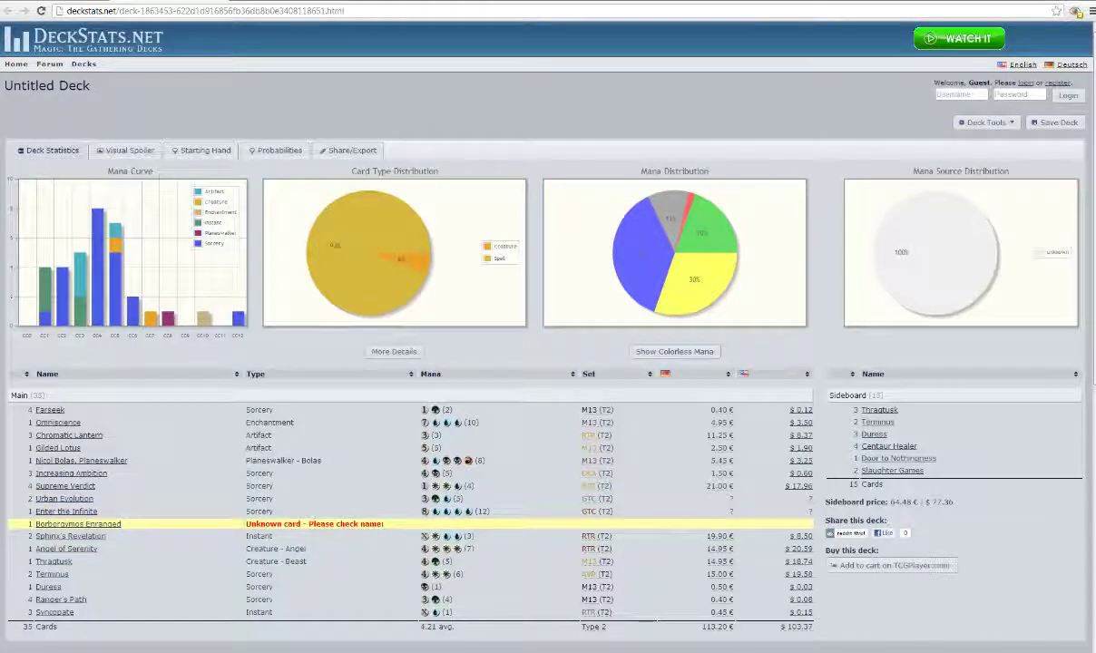
Step: Correct the unknown card's name to Borborgymos Enraged in the deckstats.net deck list
scroll(548, 362, "down", 1)
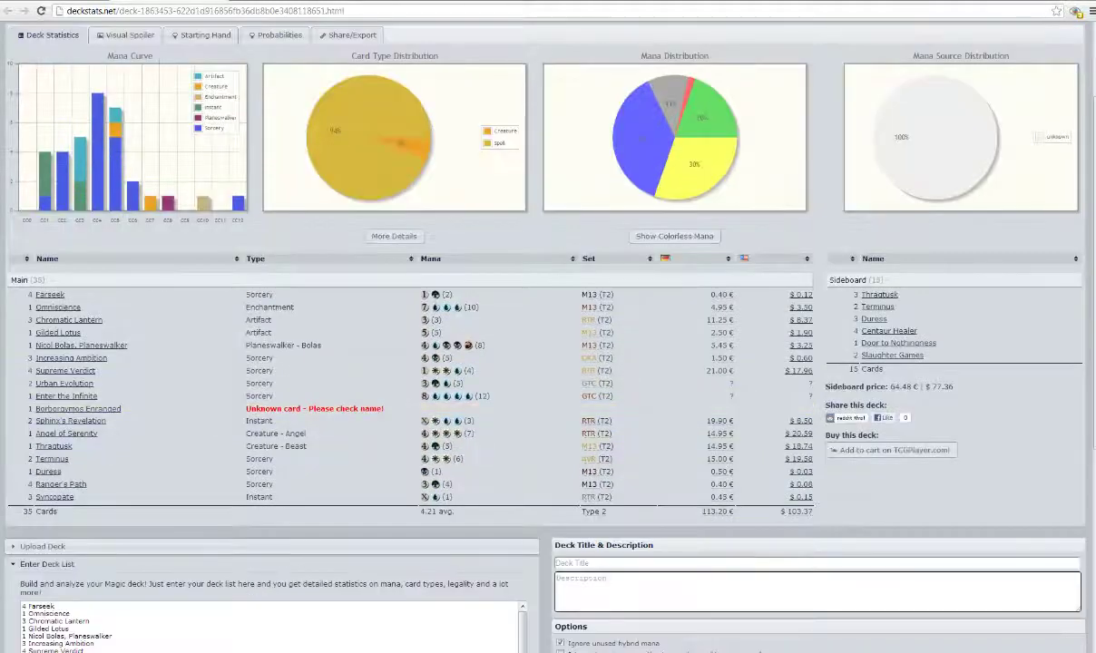
scroll(548, 362, "down", 3)
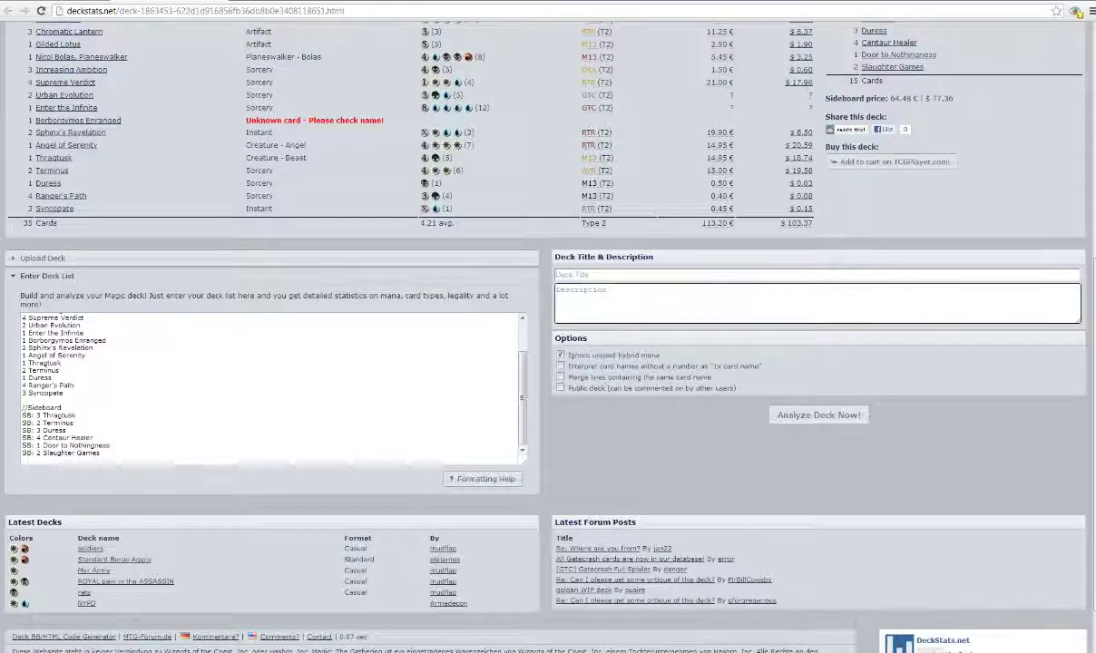
scroll(272, 388, "up", 2)
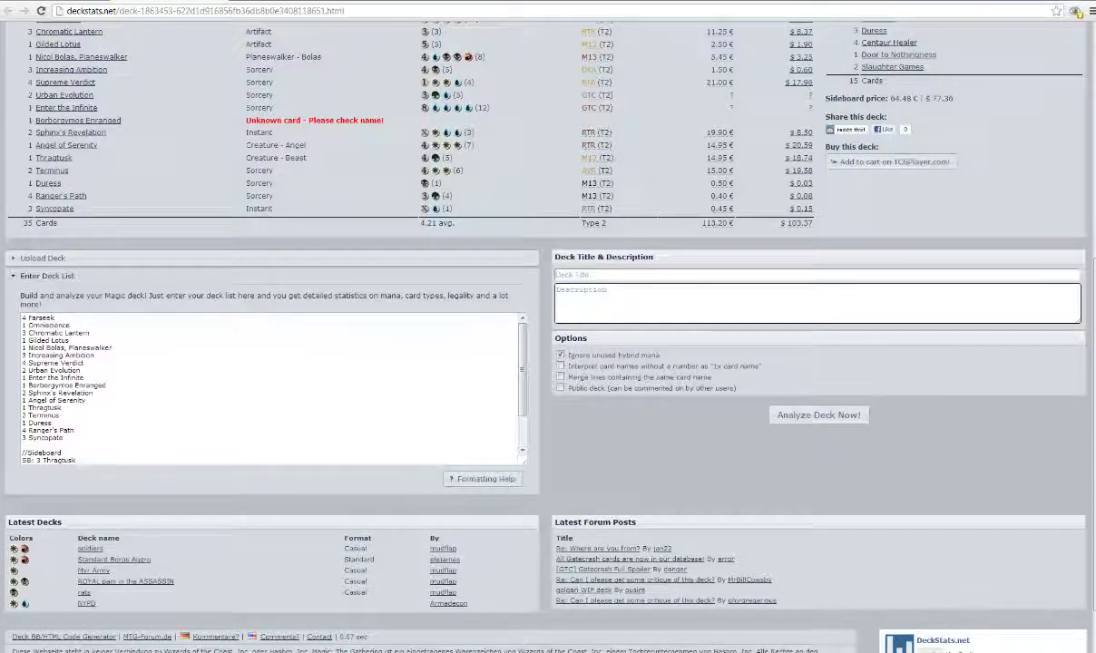
left_click(103, 386)
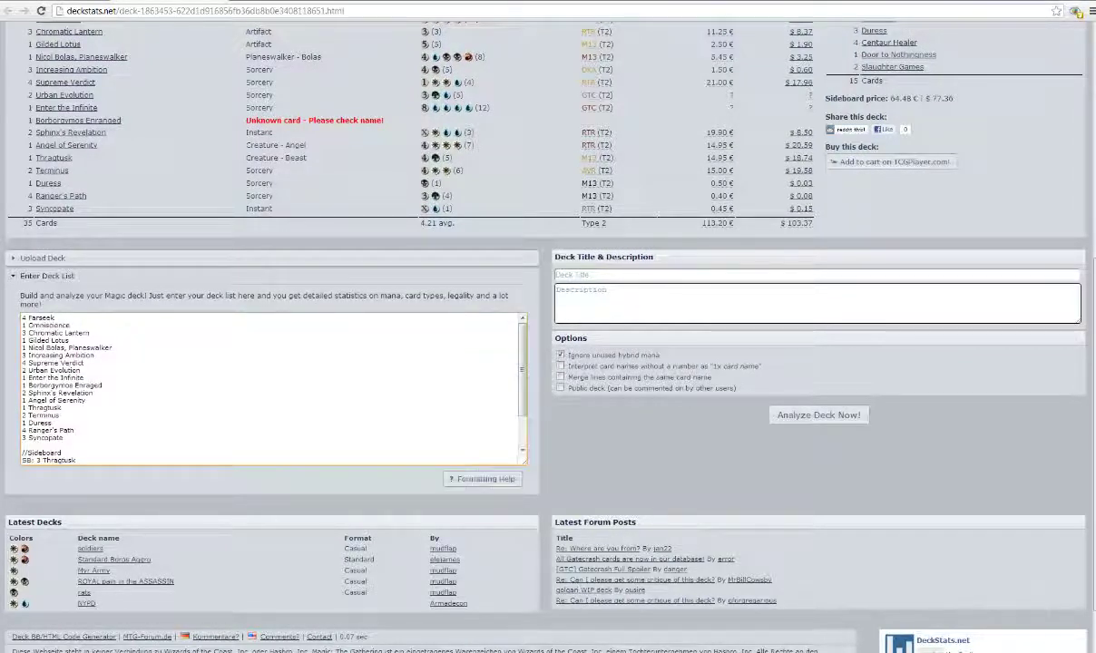
scroll(272, 390, "down", 3)
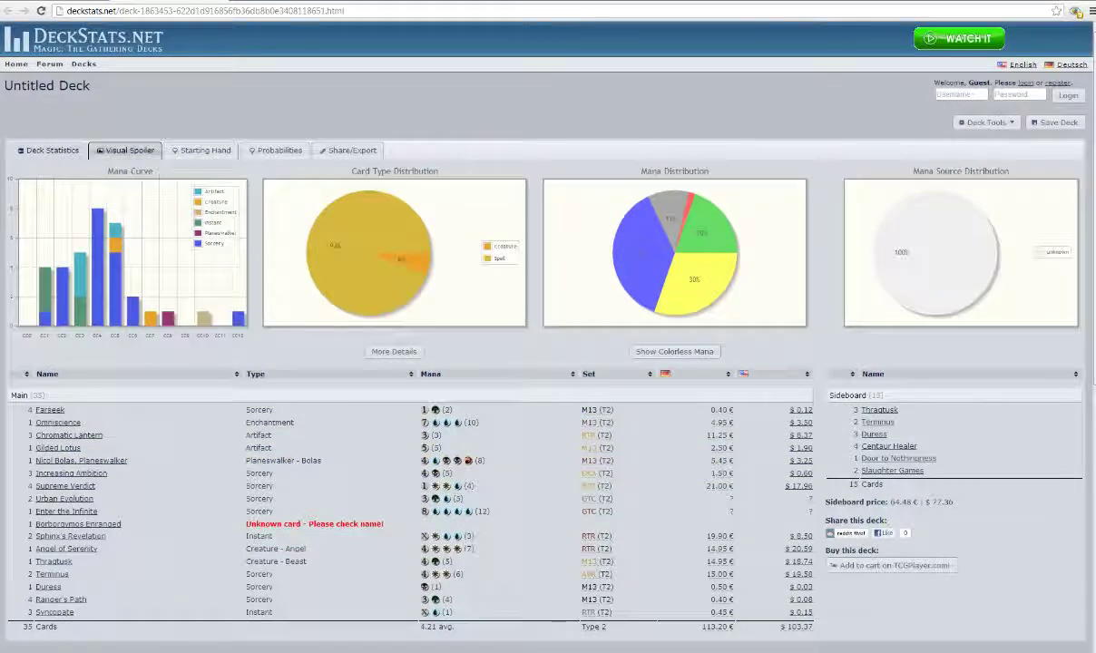
Step: Open the deck's draw probabilities and examine each maindeck card's chances by turn
left_click(277, 150)
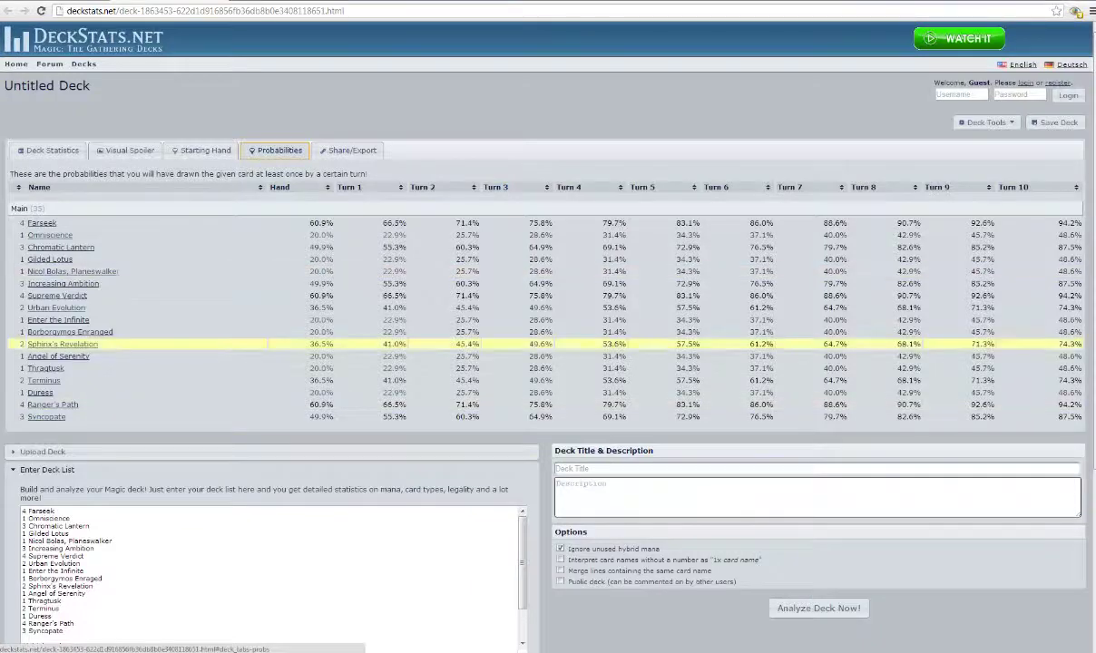
scroll(272, 355, "down", 3)
scroll(272, 356, "up", 3)
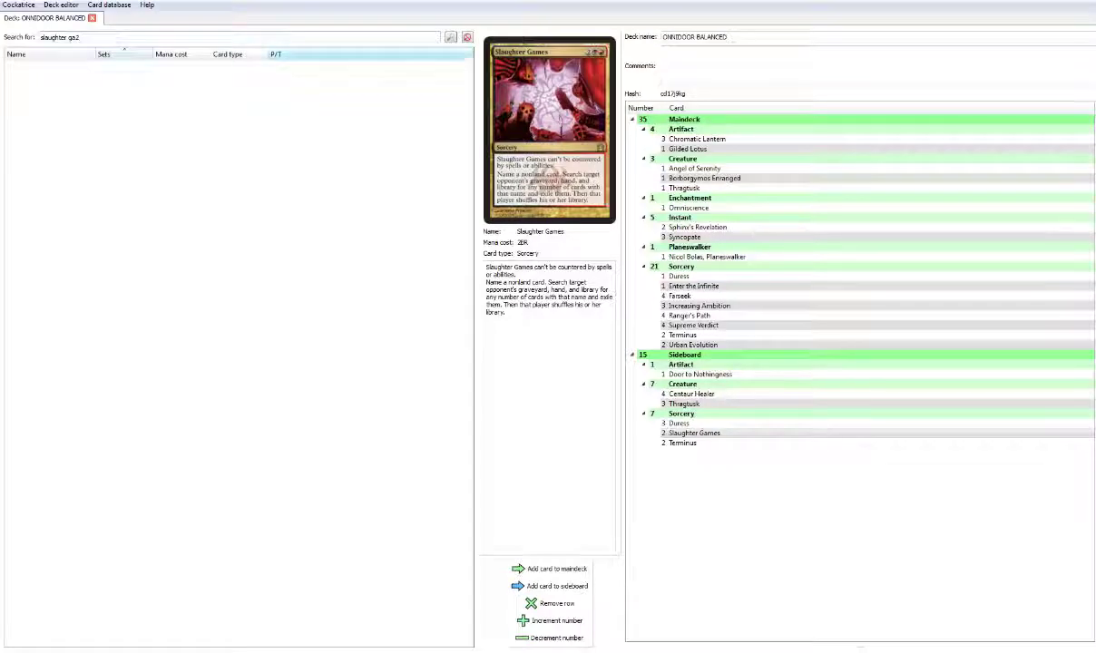
Step: Search for "kessig wo" and "alchemist's re", adding one Kessig Wolf Run and one Alchemist's Refuge to the maindeck
key("ctrl+a")
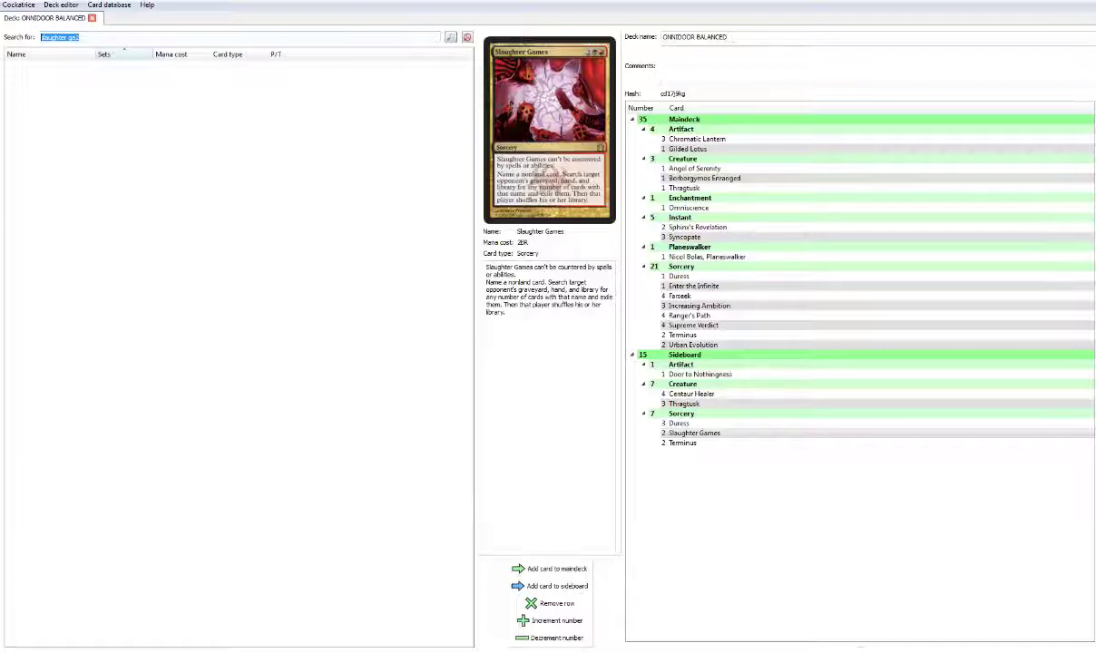
type("kessig wo")
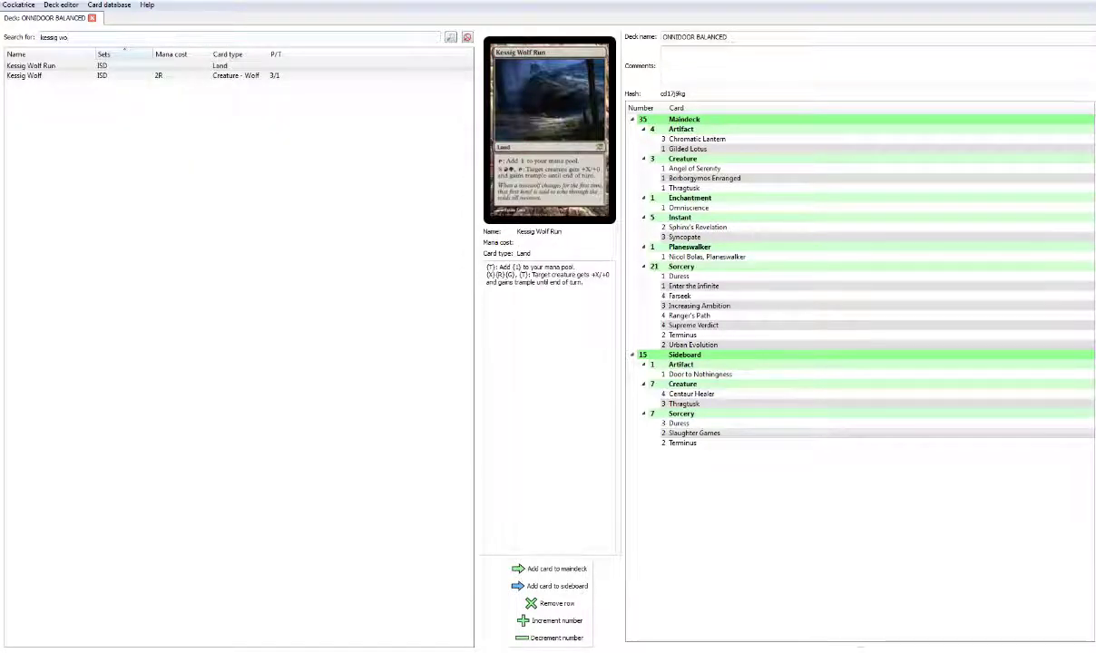
key("Return")
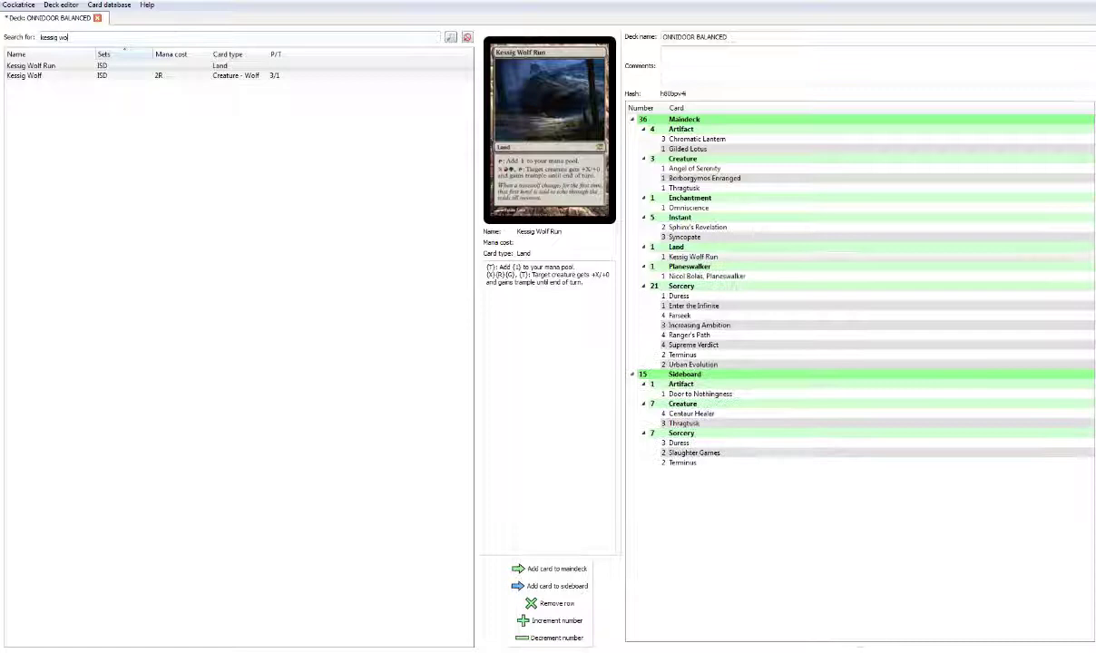
key("ctrl+a")
type("alchemist's re")
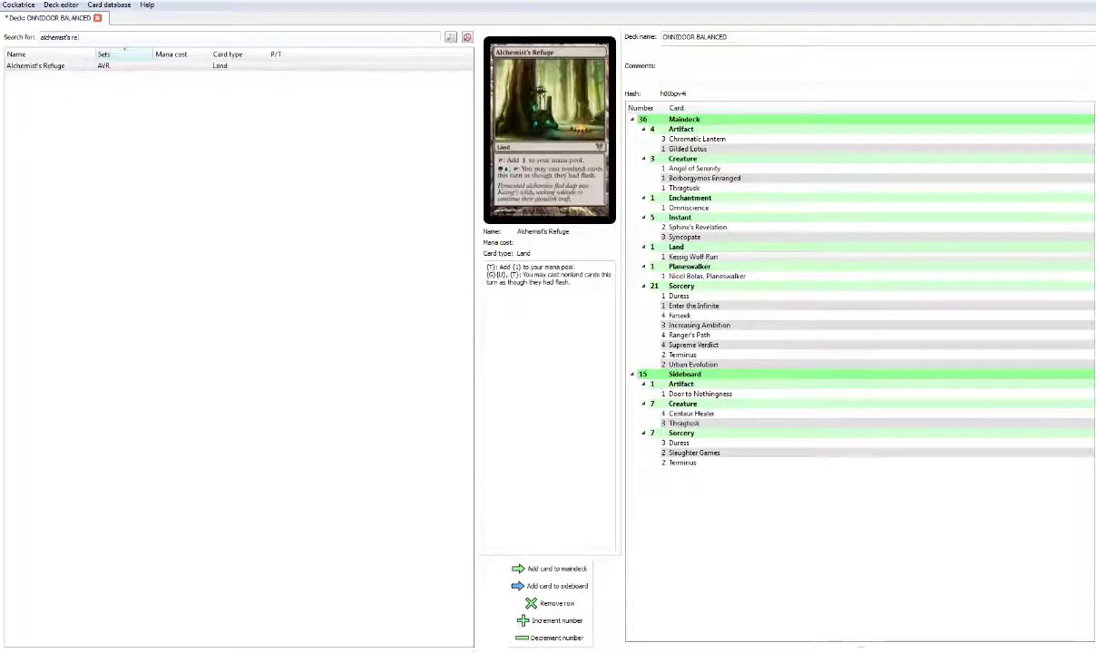
key("Return")
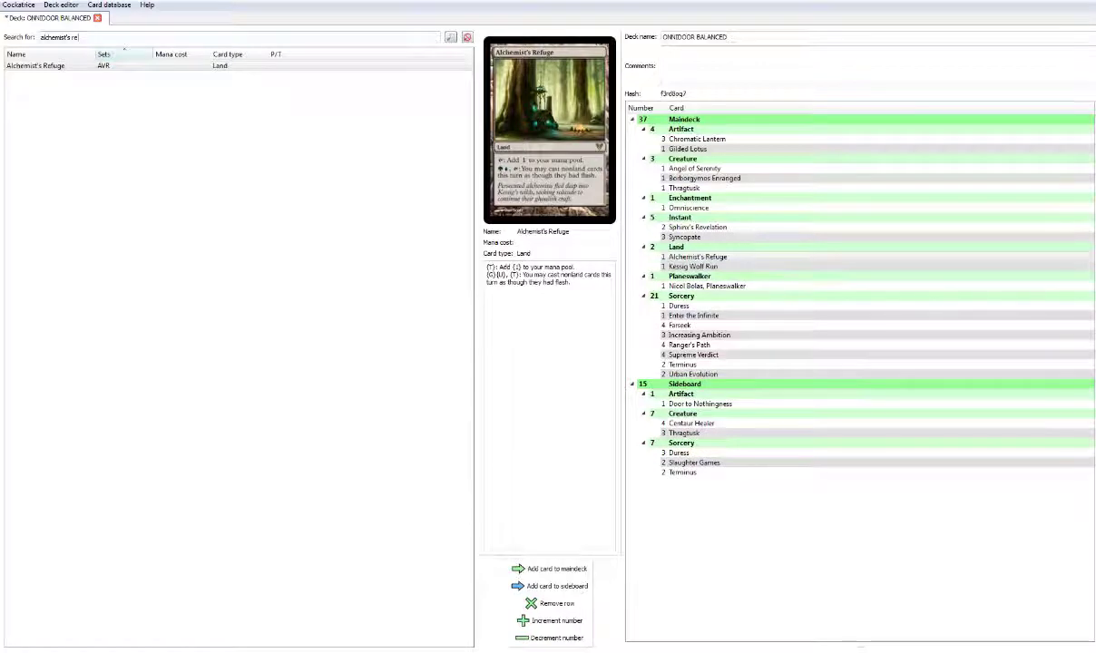
Step: Search for "hinterland har" and add four copies of Hinterland Harbor to the maindeck
key("ctrl+a")
type("hin")
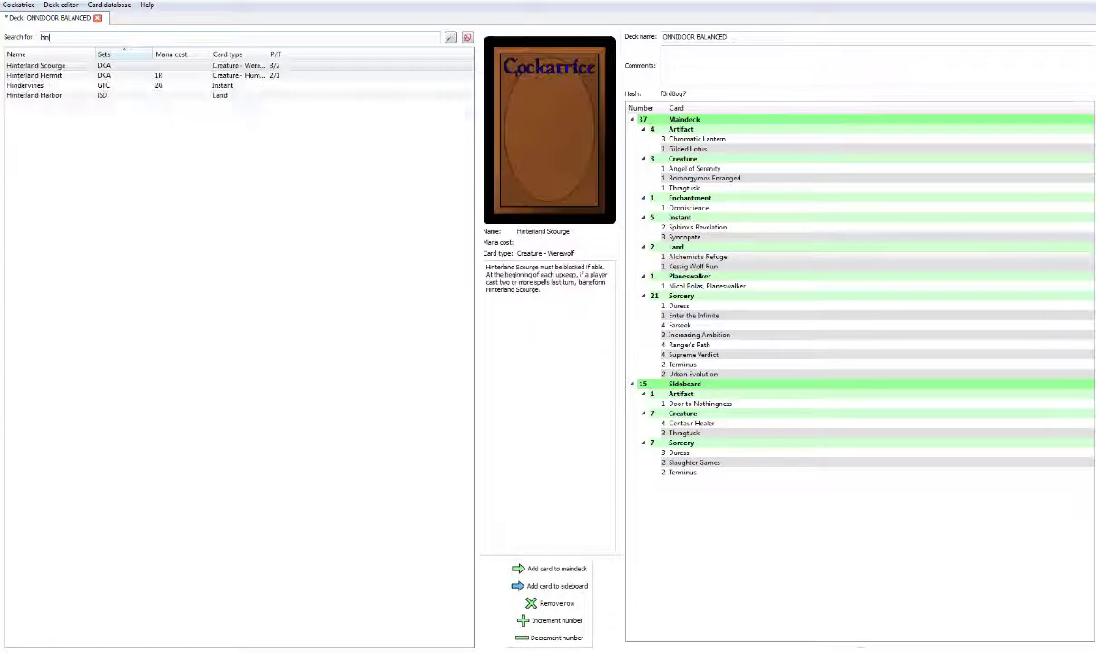
type("terland har")
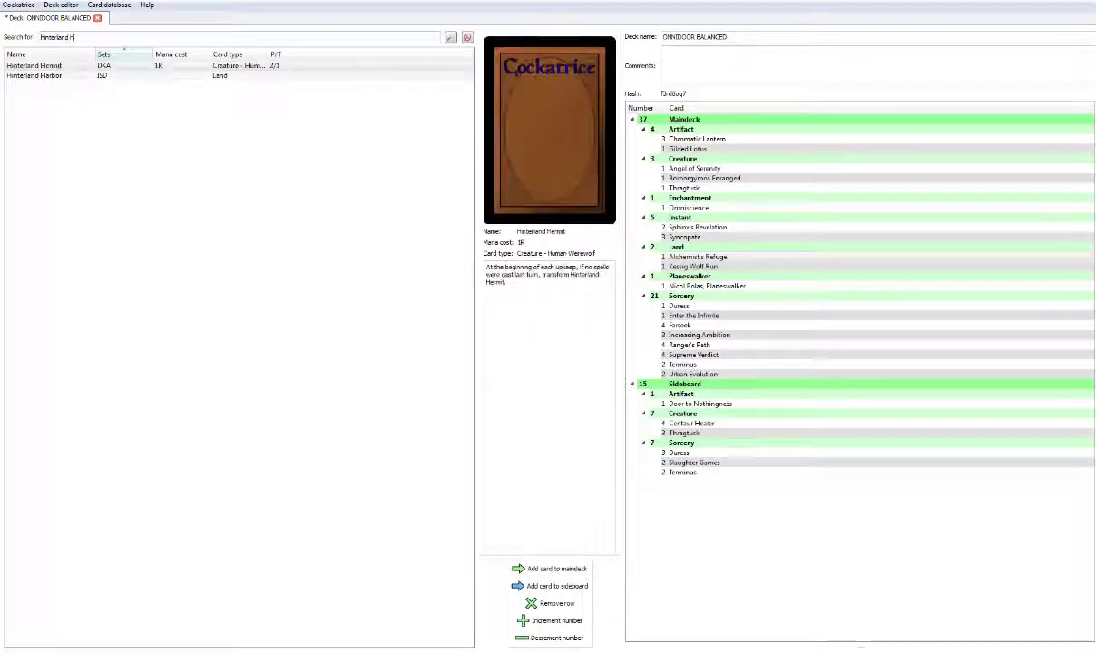
key("Return")
key("Return")
key("Return")
key("Return")
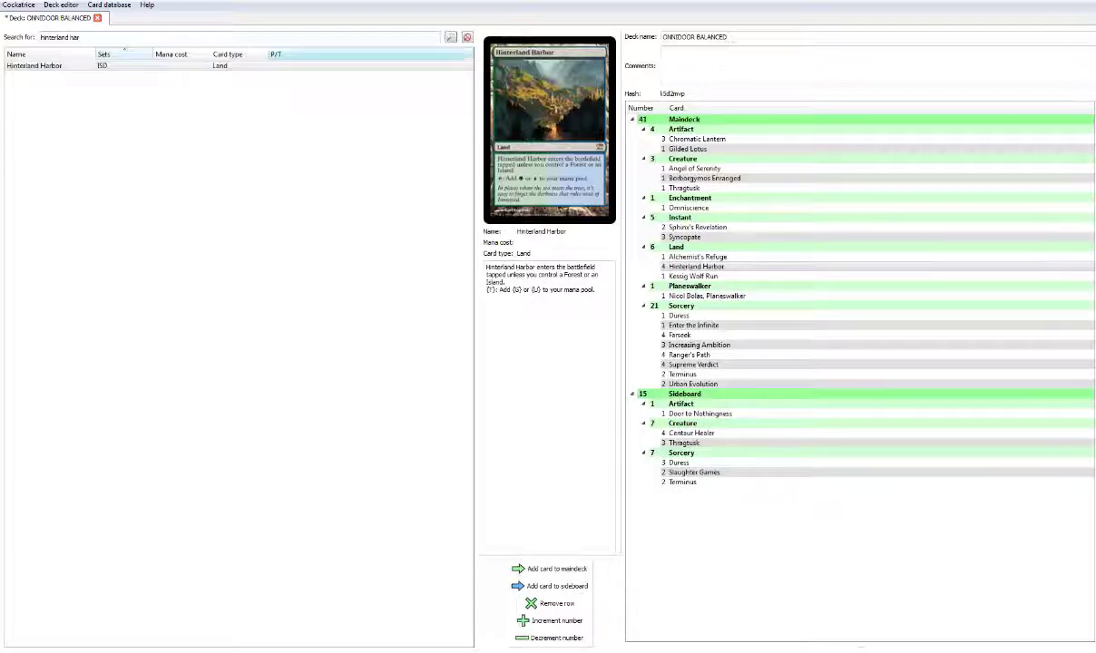
Step: Search for "breeding pool" and add four copies of Breeding Pool to the maindeck
key("ctrl+a")
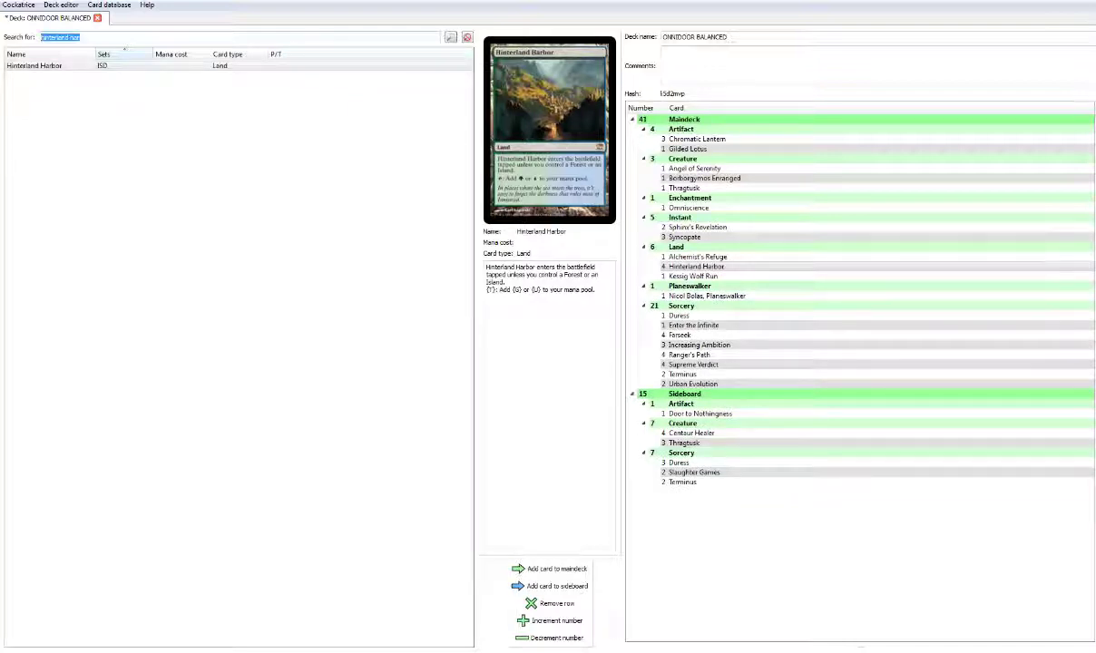
type("breeding pool")
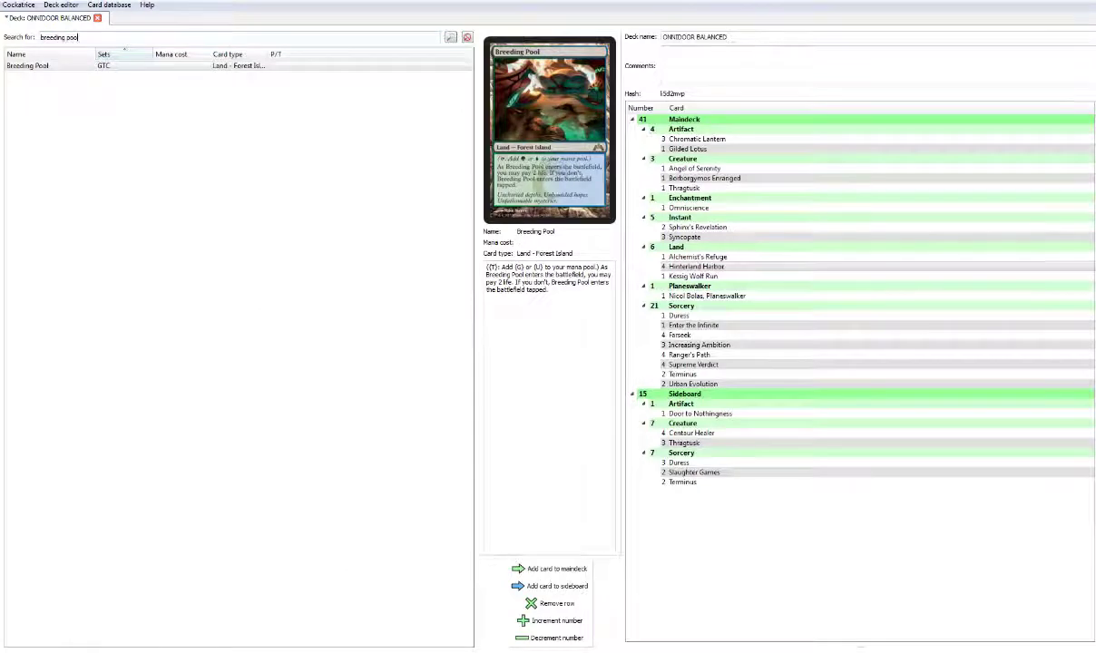
key("Return")
key("Return")
key("Return")
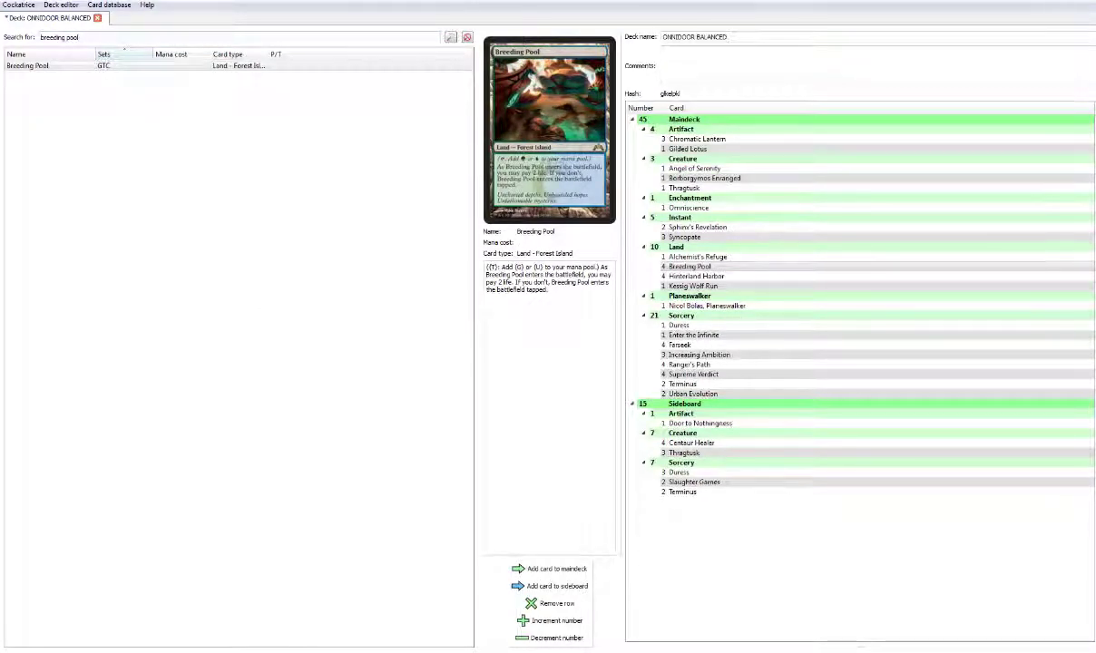
Step: Switch to deckstats.net and review the listed maindeck cards to judge which land colours the deck needs
key("alt+Tab")
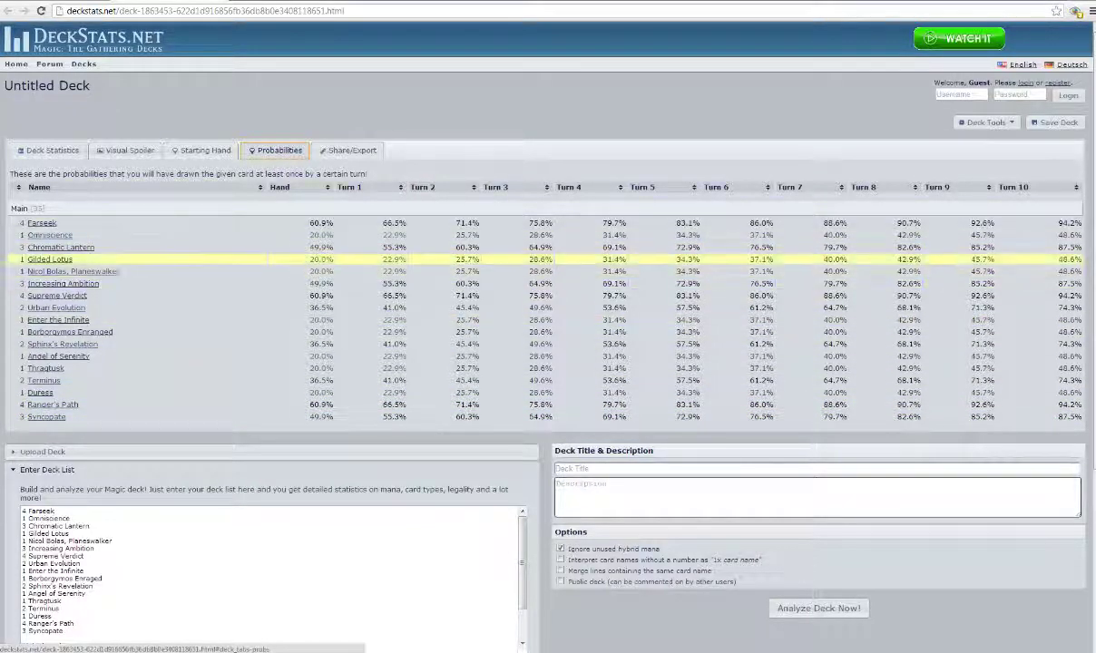
mouse_move(90, 249)
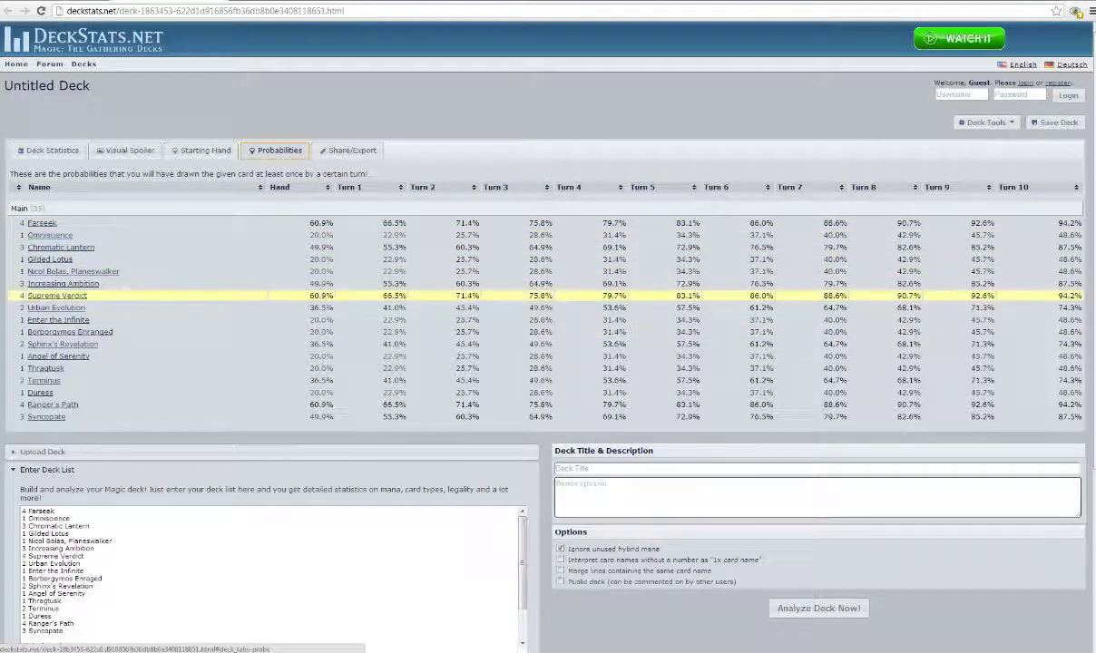
mouse_move(68, 295)
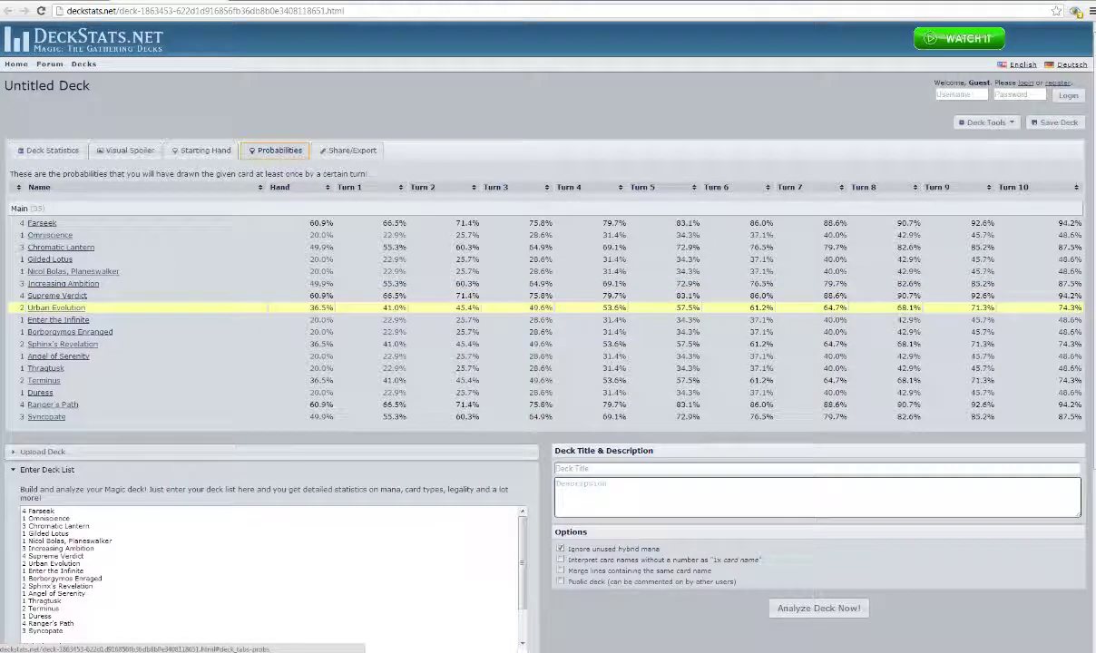
mouse_move(82, 345)
mouse_move(55, 385)
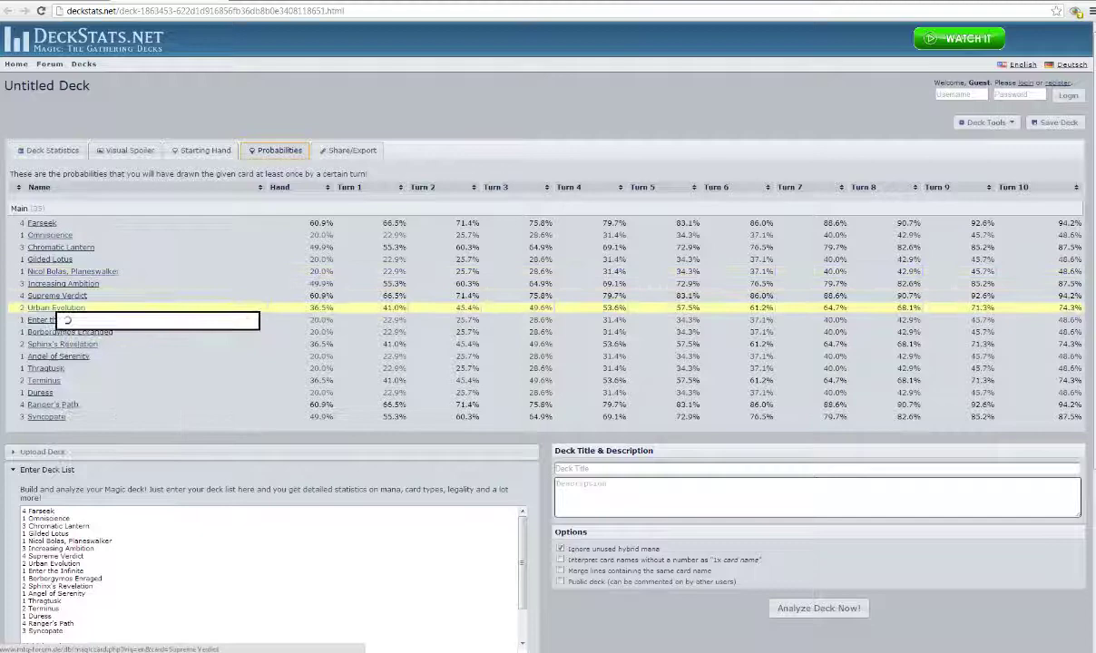
mouse_move(68, 271)
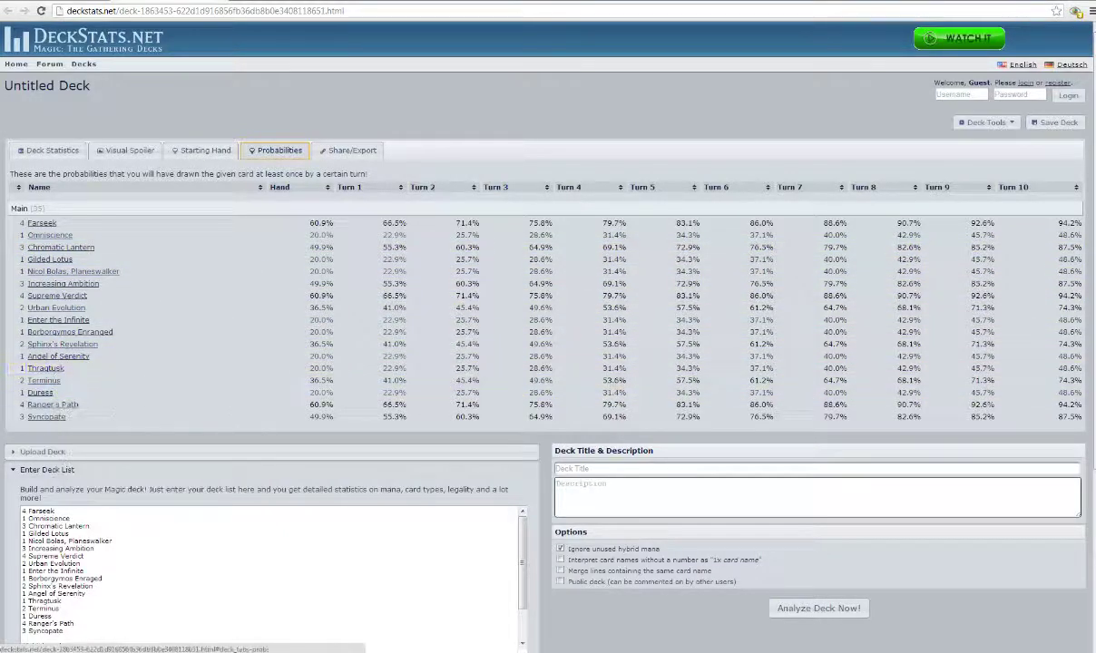
scroll(272, 562, "down", 3)
scroll(272, 524, "up", 2)
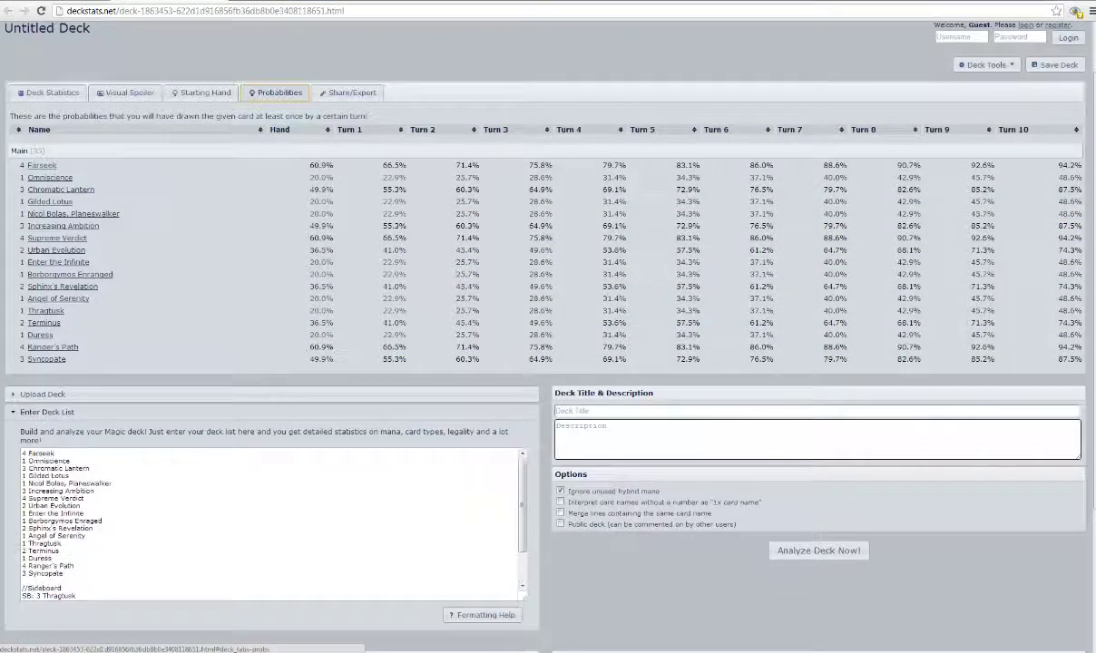
scroll(263, 326, "up", 2)
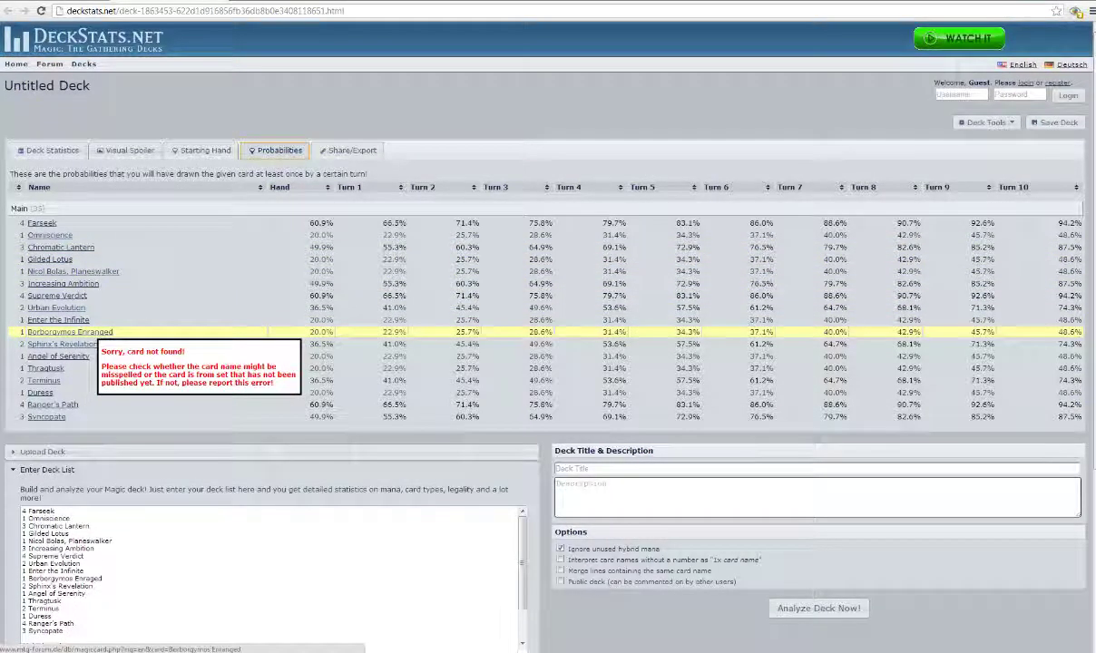
Step: Switch to Cockatrice, view the Borborgymos Enranged card, and add one Stomping Ground to the maindeck
key("alt+Tab")
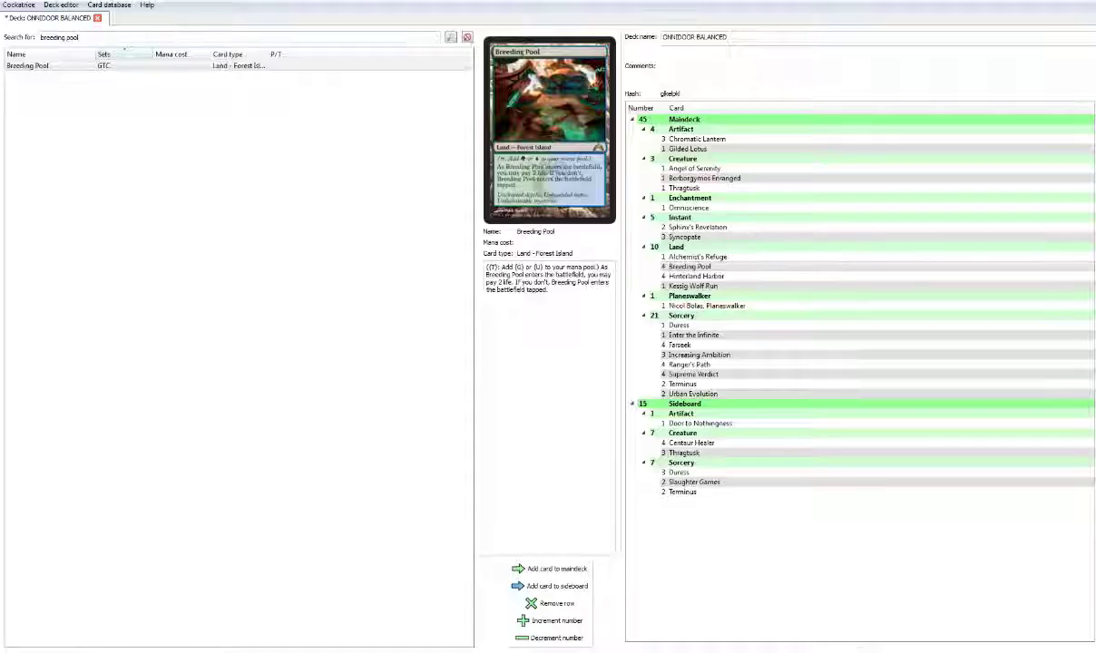
left_click(704, 178)
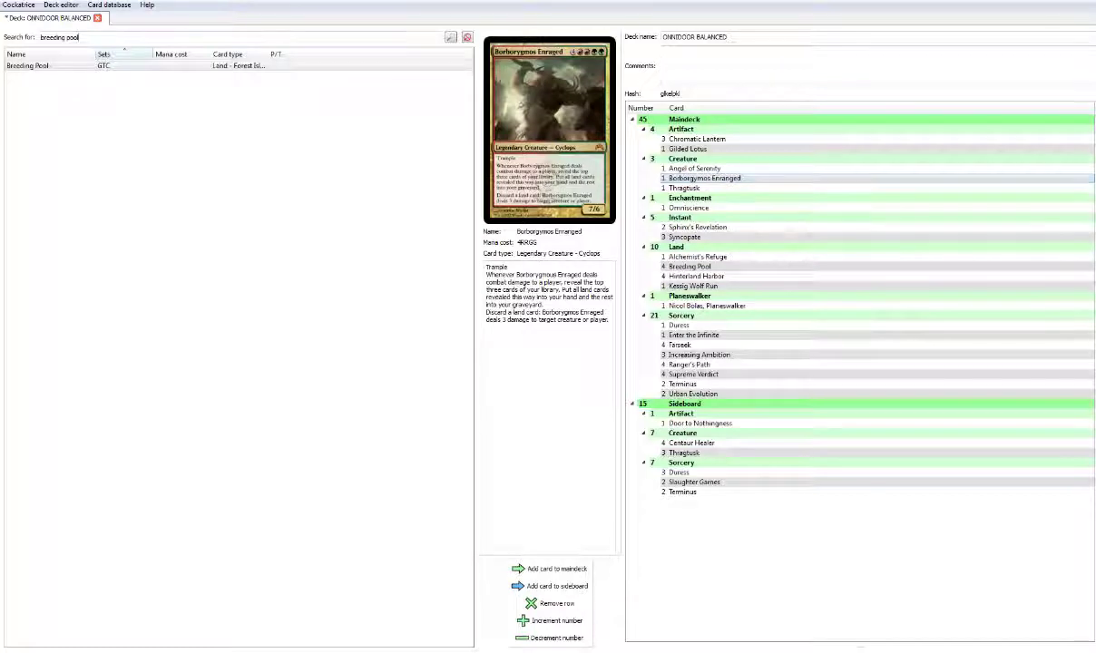
key("ctrl+f")
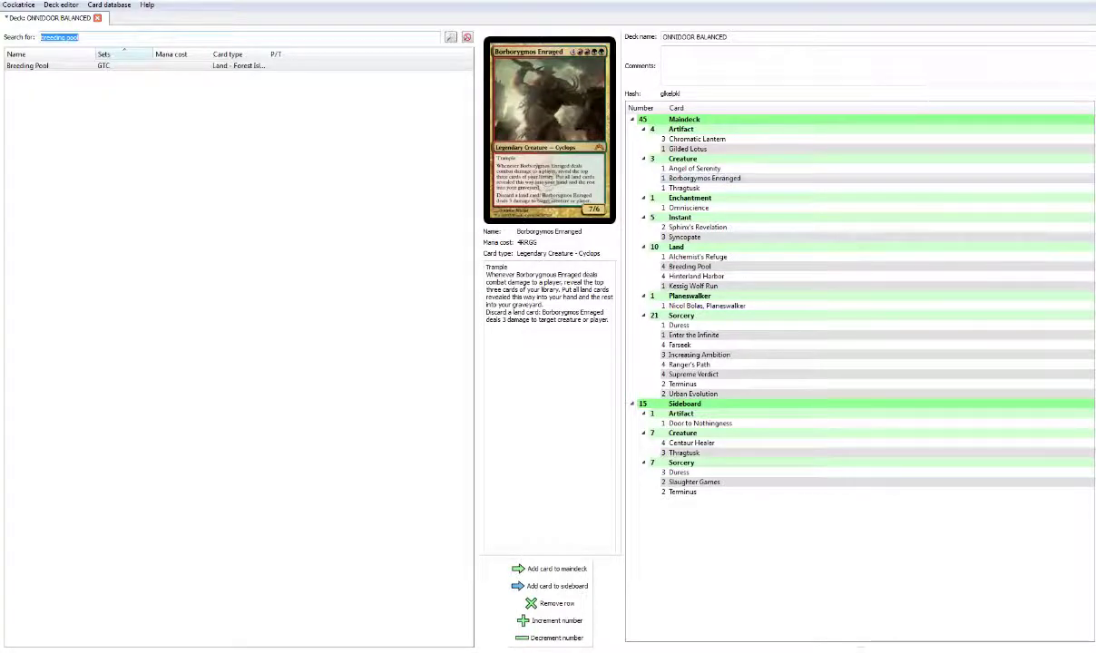
type("stomping")
key("Return")
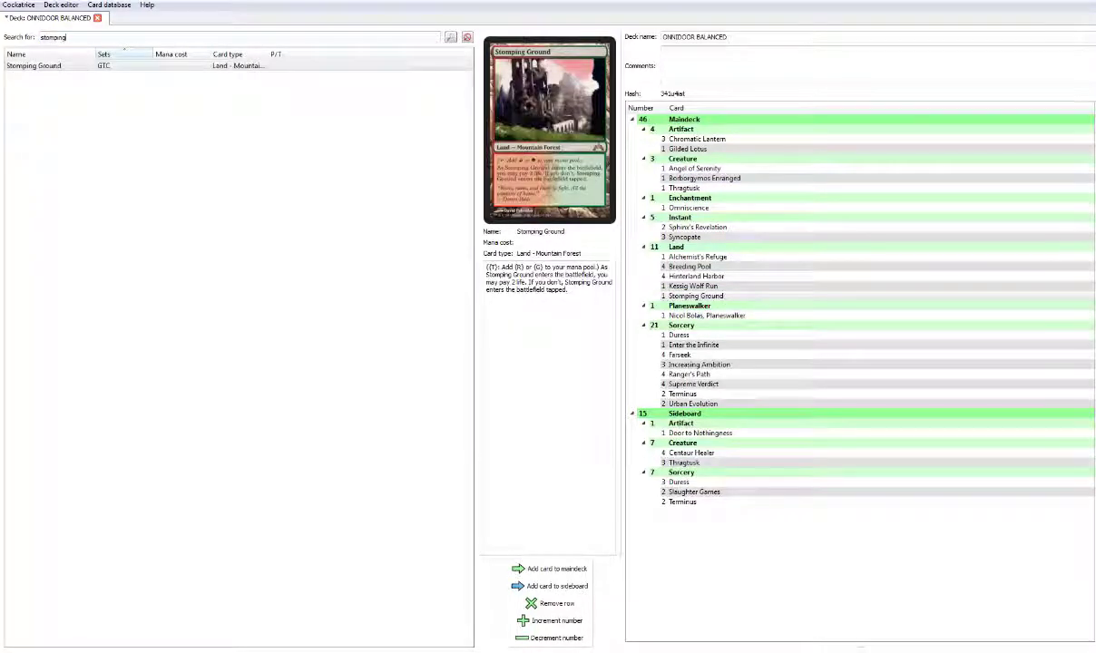
Step: Clear the card search and add a second copy of Stomping Ground to the maindeck
key("ctrl+a")
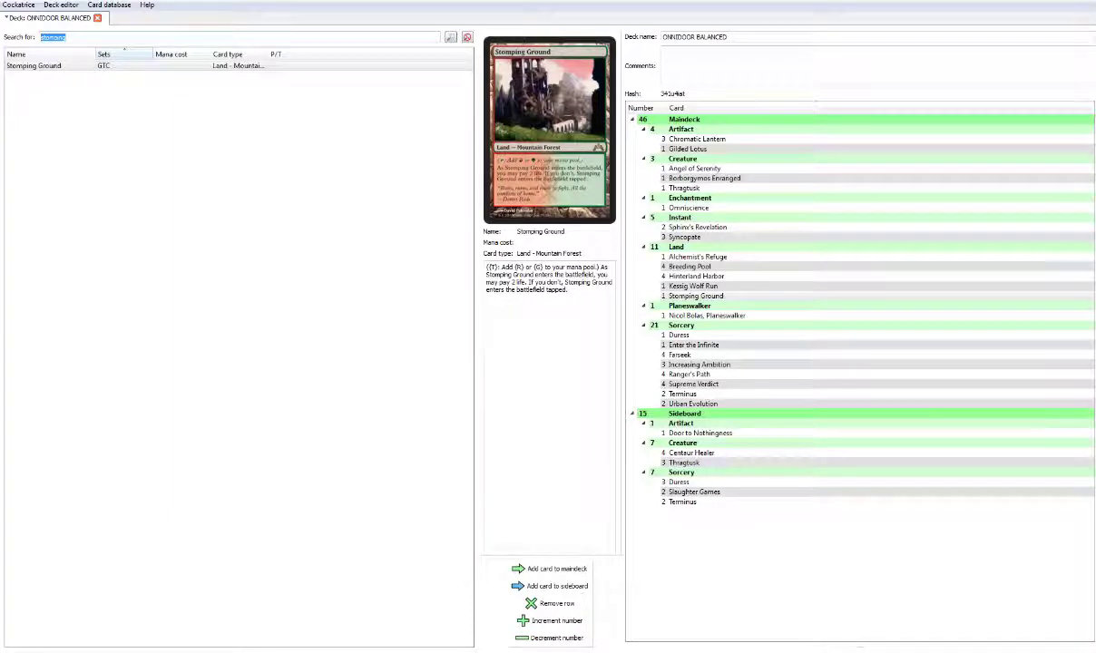
key("BackSpace")
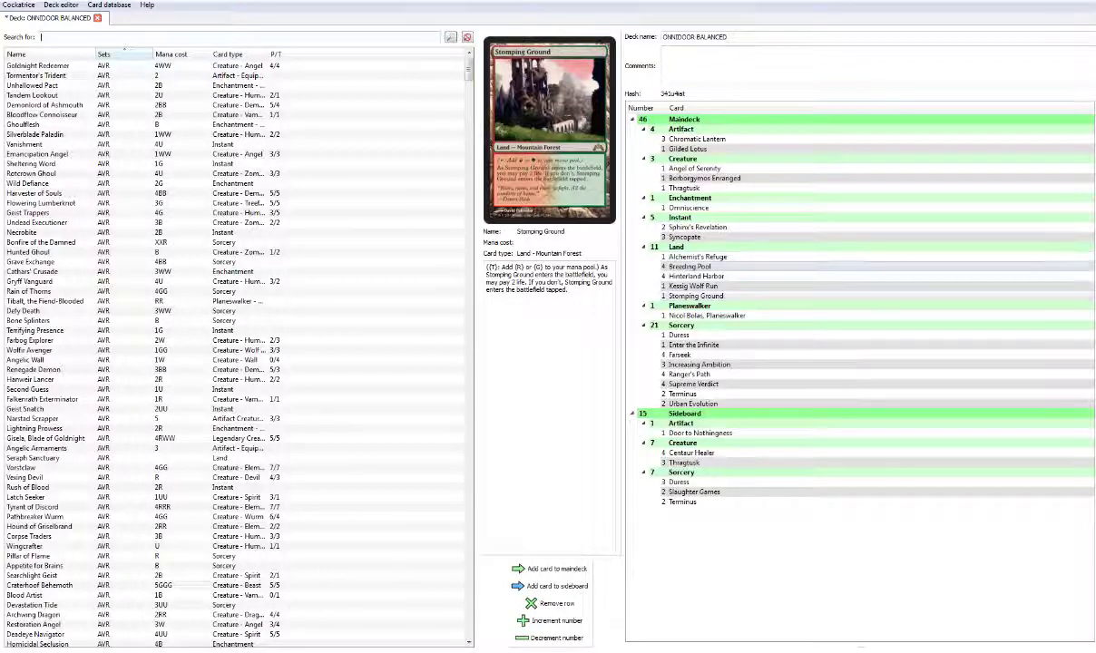
left_click(696, 296)
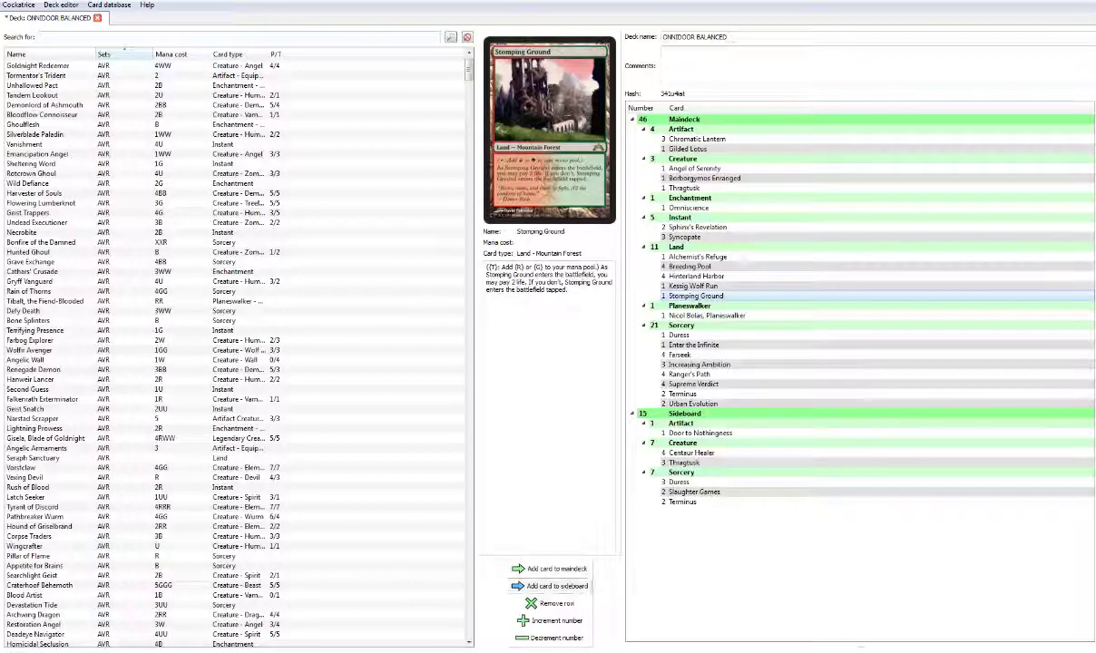
left_click(549, 568)
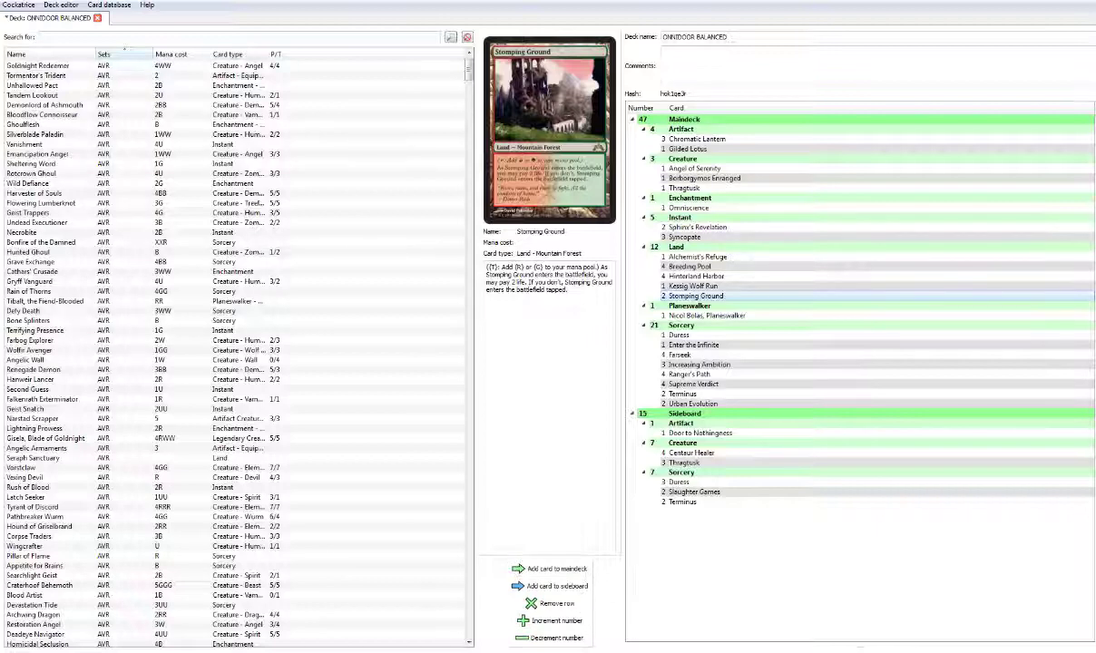
Step: Search for "temple ga" and add two copies of Temple Garden to the maindeck
type("ha")
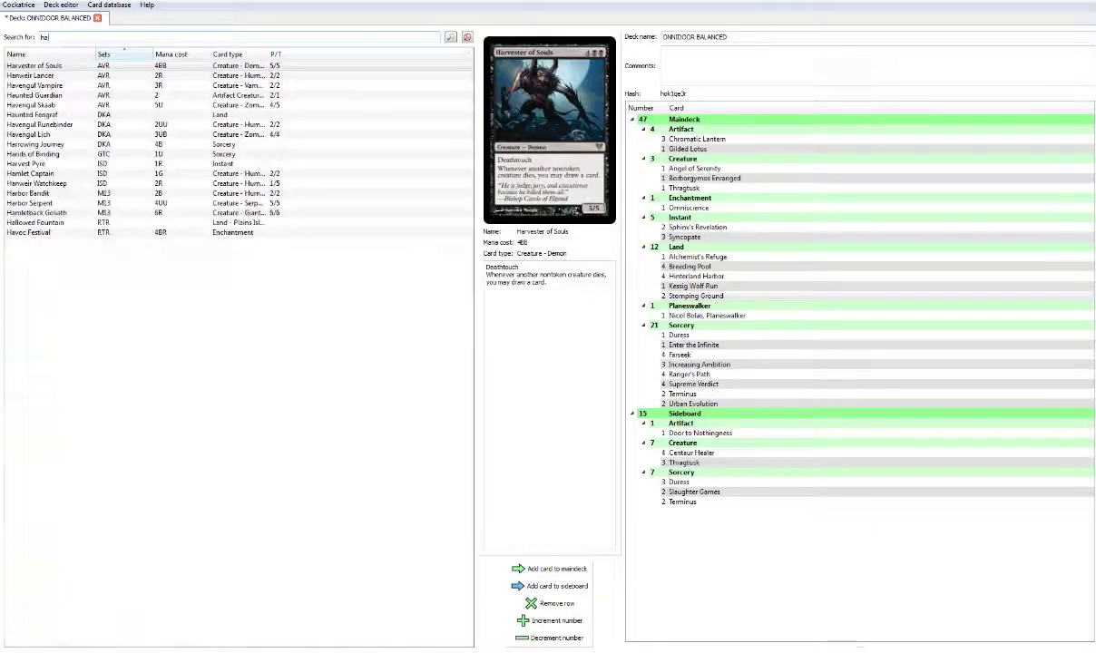
type("llowed foun")
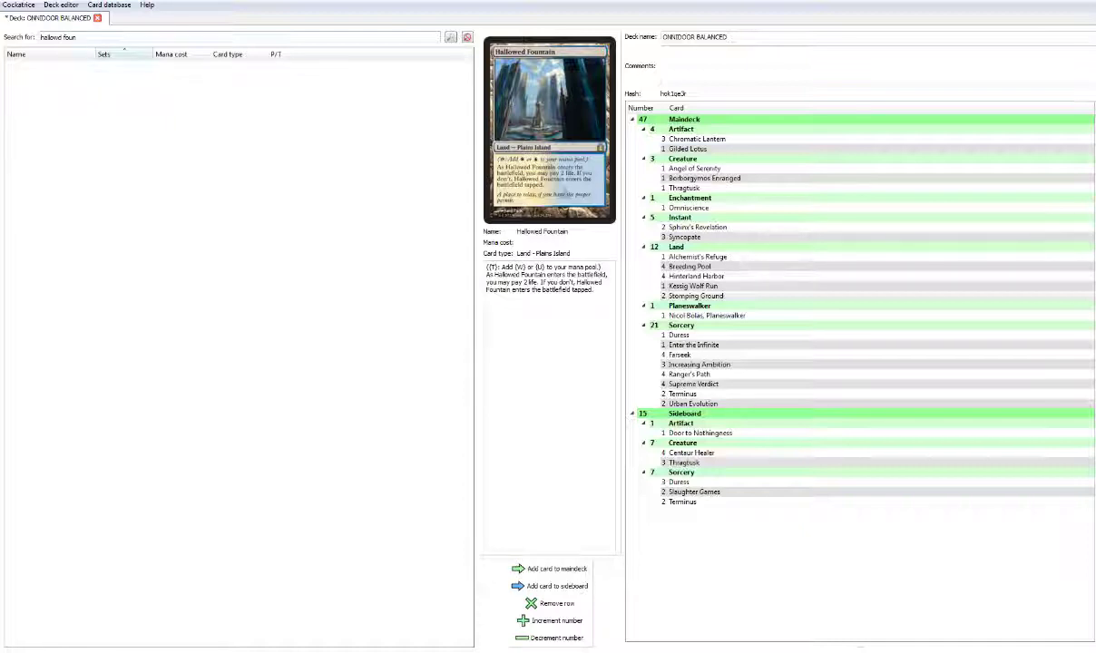
key("ctrl+a")
type("temple ga")
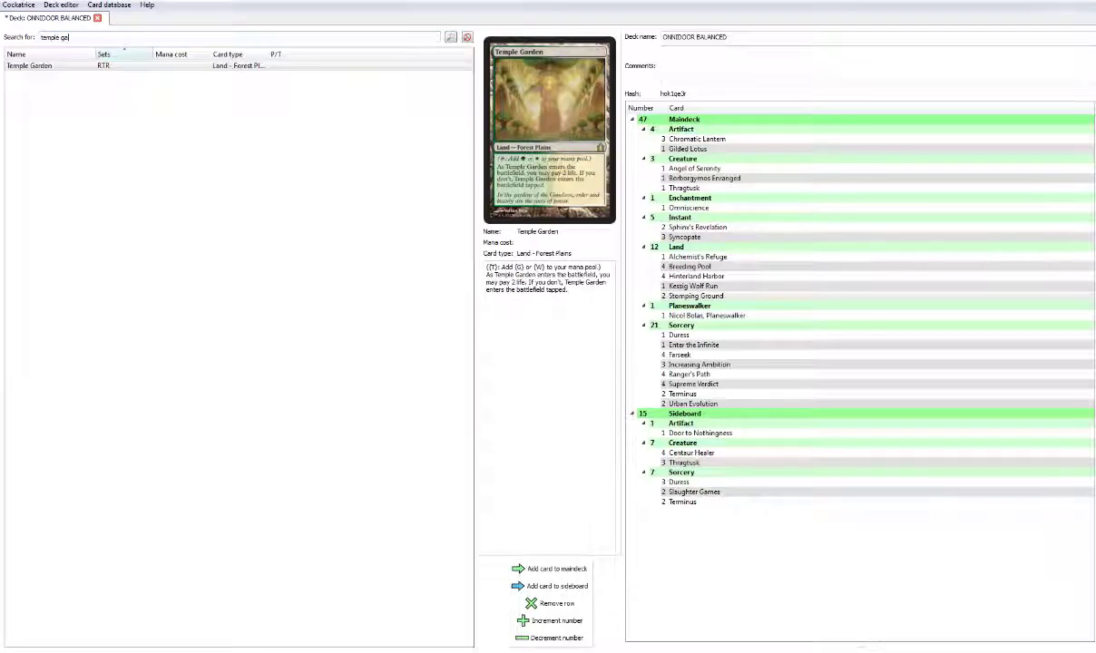
key("Return")
key("Return")
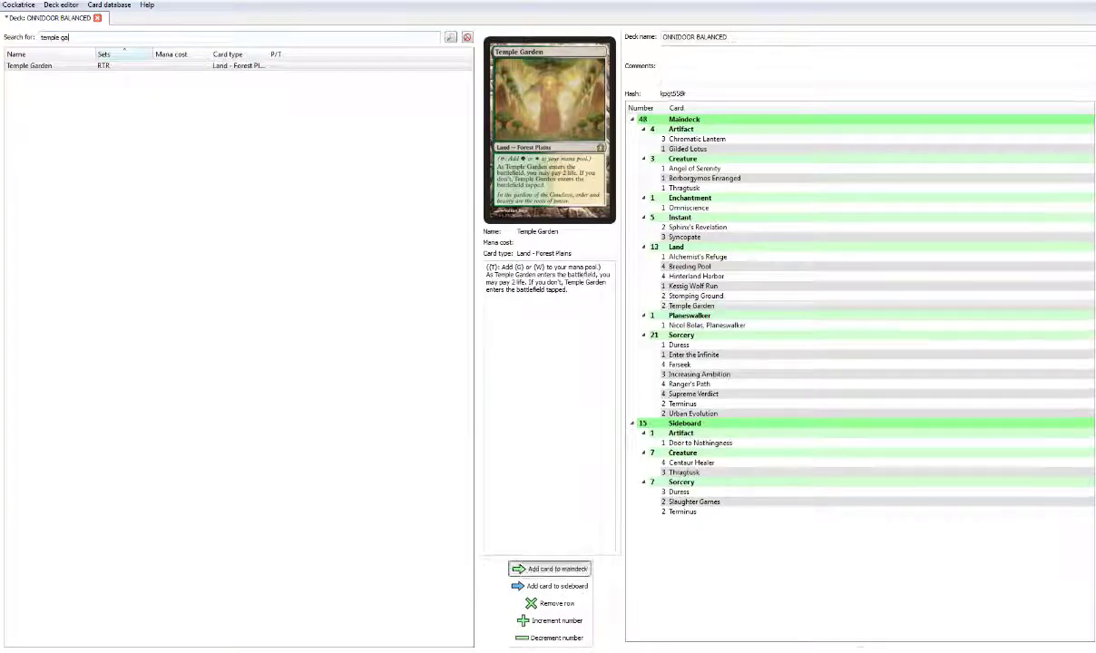
Step: Search for "hallowed" and add two copies of Hallowed Fountain to the maindeck
key("ctrl+a")
type("ha")
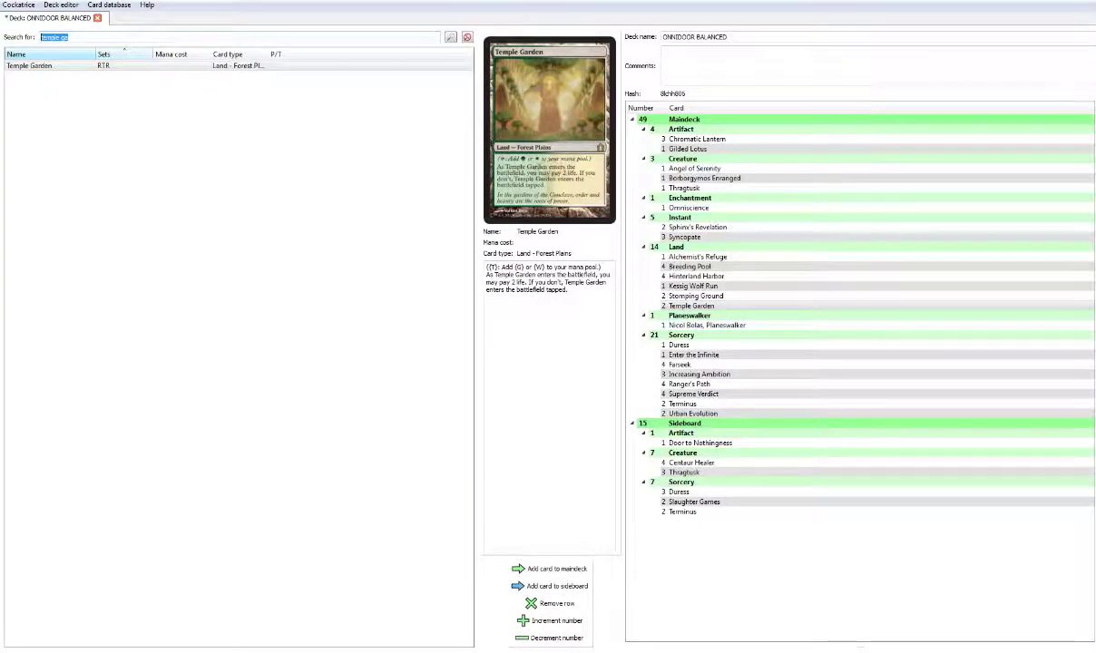
type("llowed")
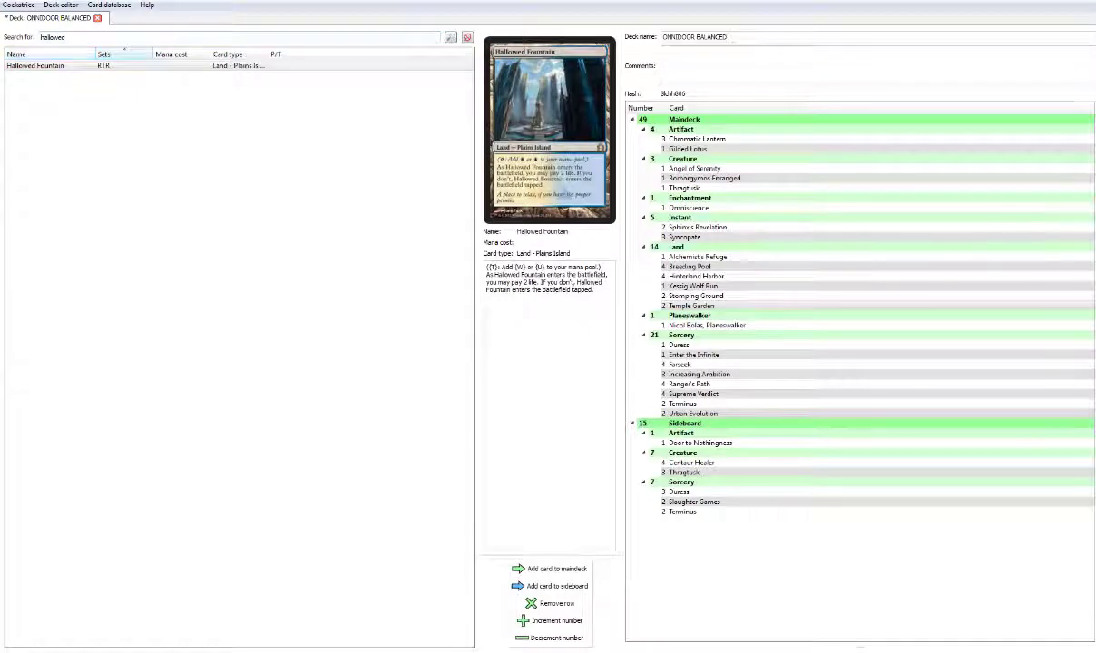
key("Return")
key("Return")
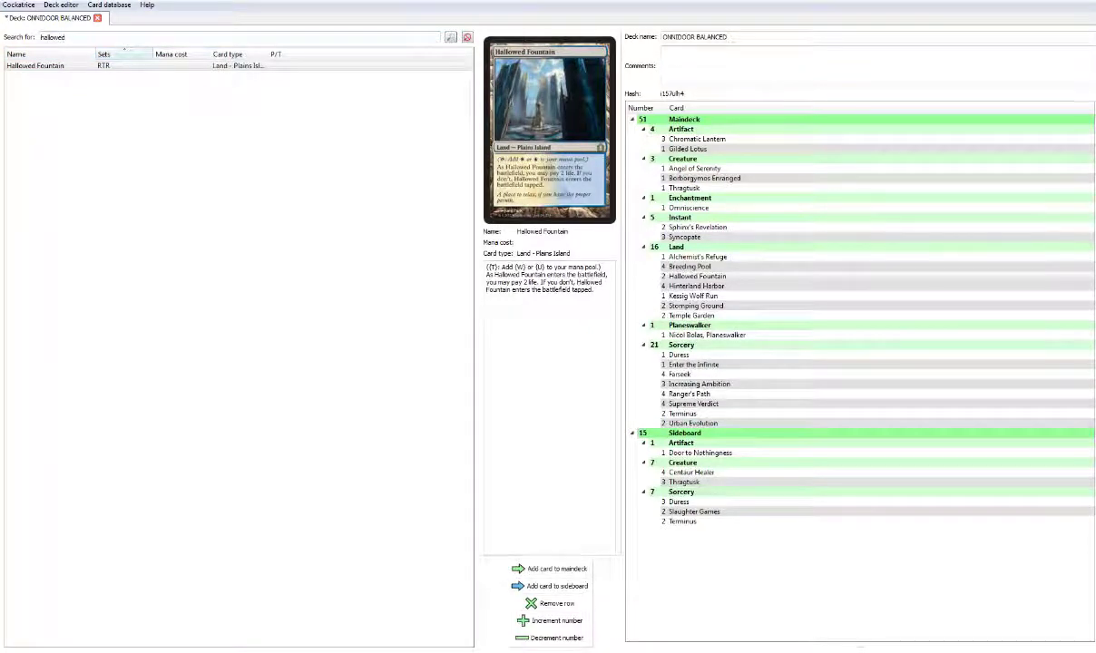
Step: Search for "sunp" and add three copies of Sunpetal Grove to the maindeck
key("ctrl+a")
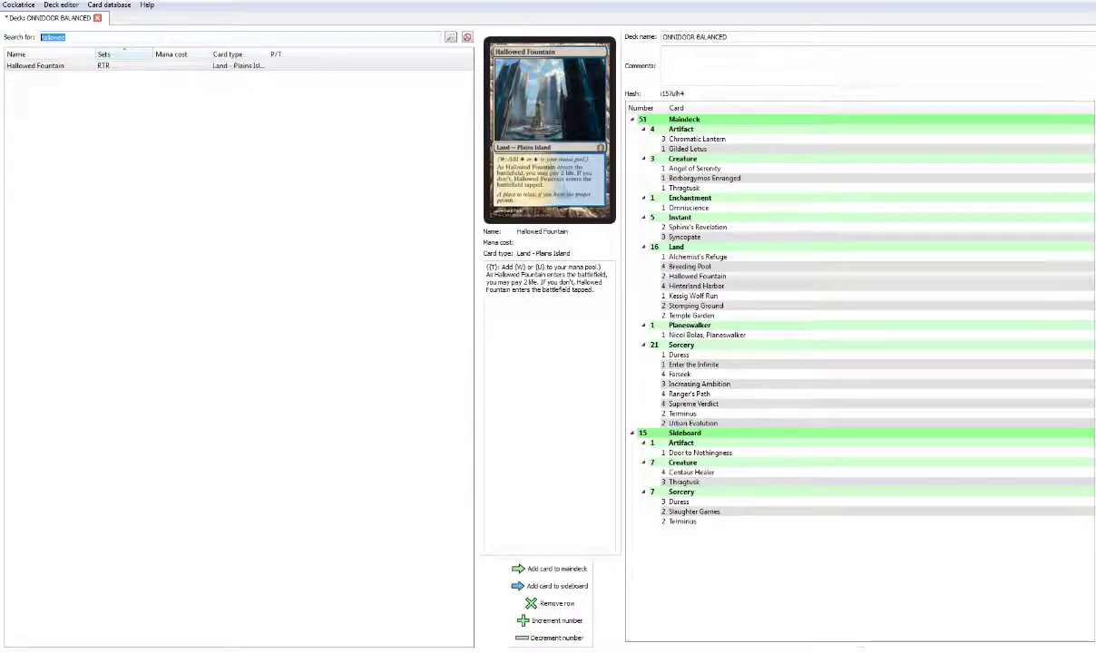
type("sunp")
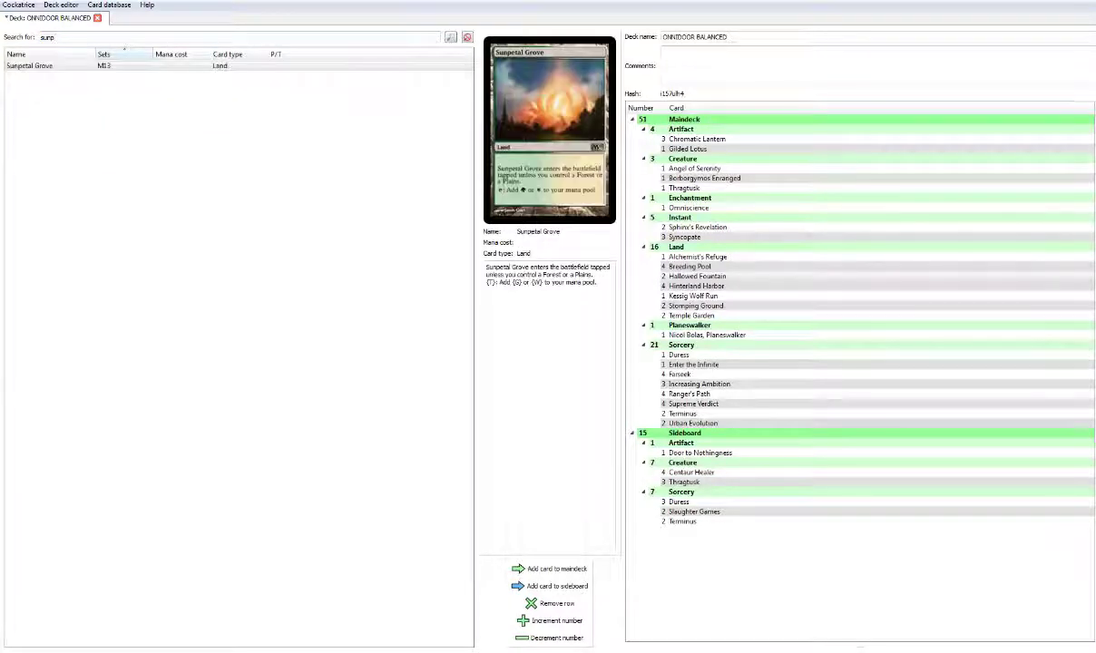
double_click(549, 569)
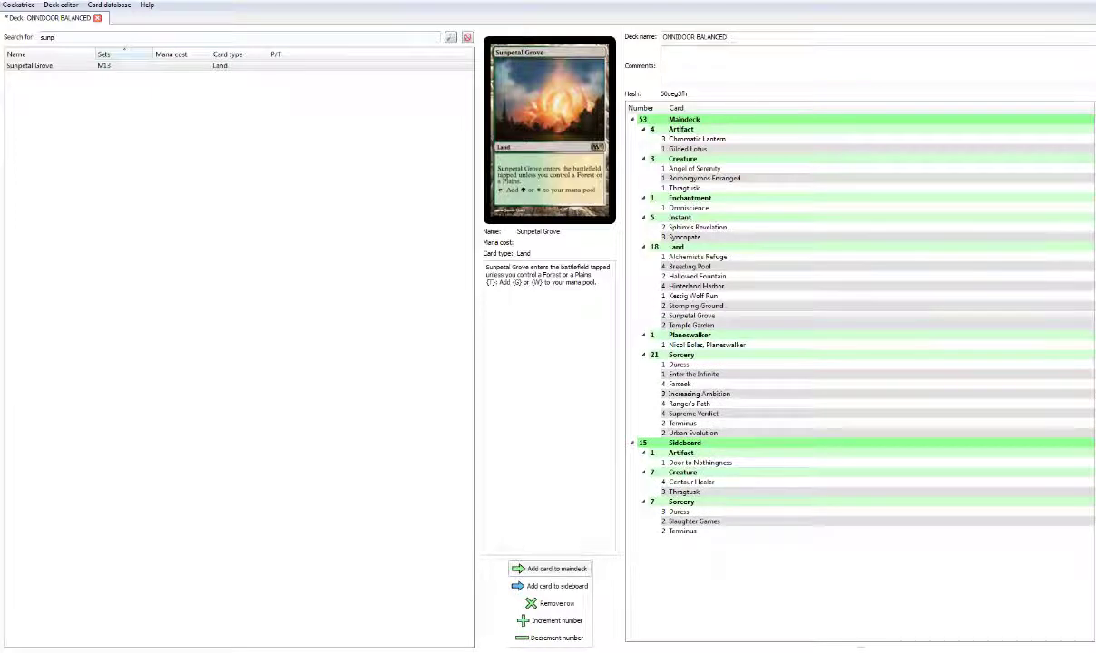
left_click(549, 569)
Step: Search for "glacial for" and add two copies of Glacial Fortress to the maindeck
key("ctrl+a")
type("glacial")
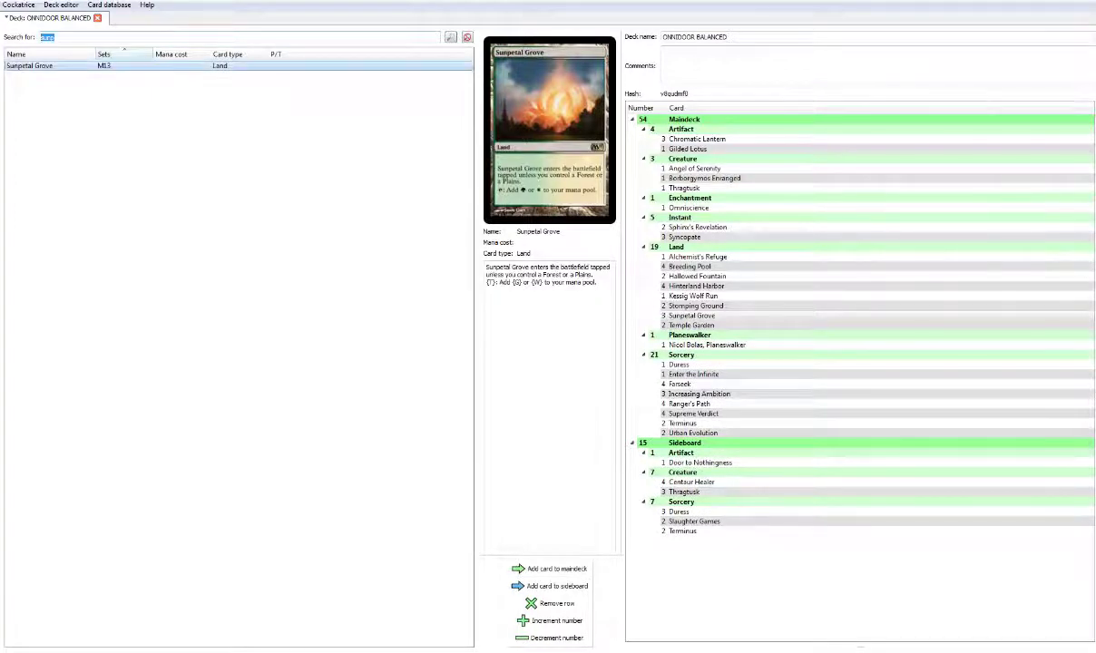
type(" for")
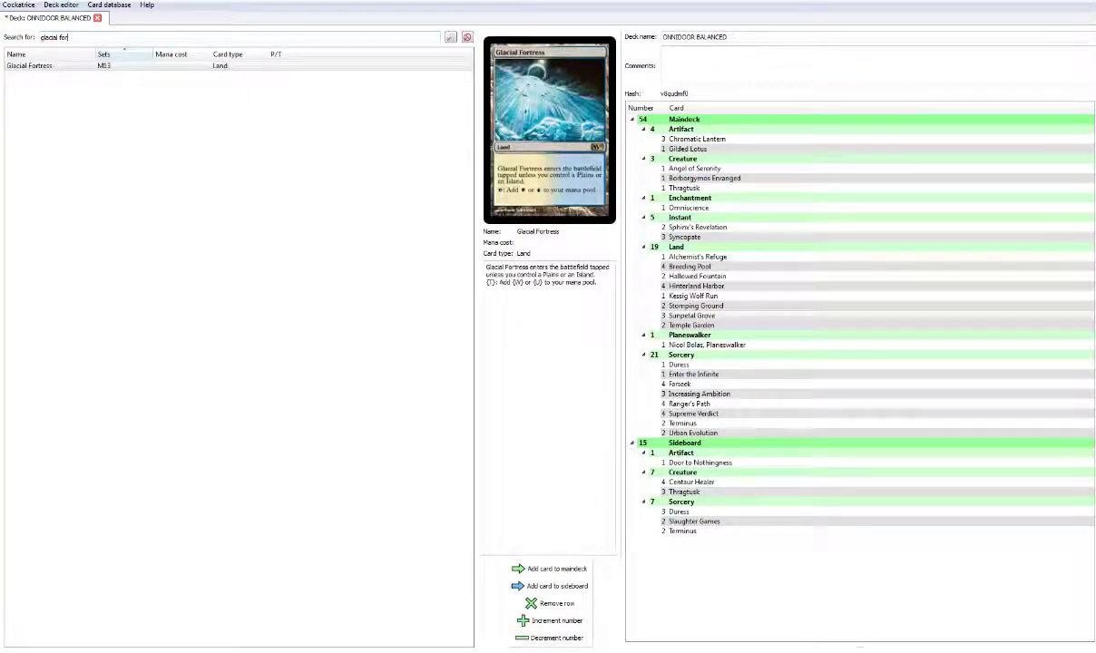
double_click(549, 569)
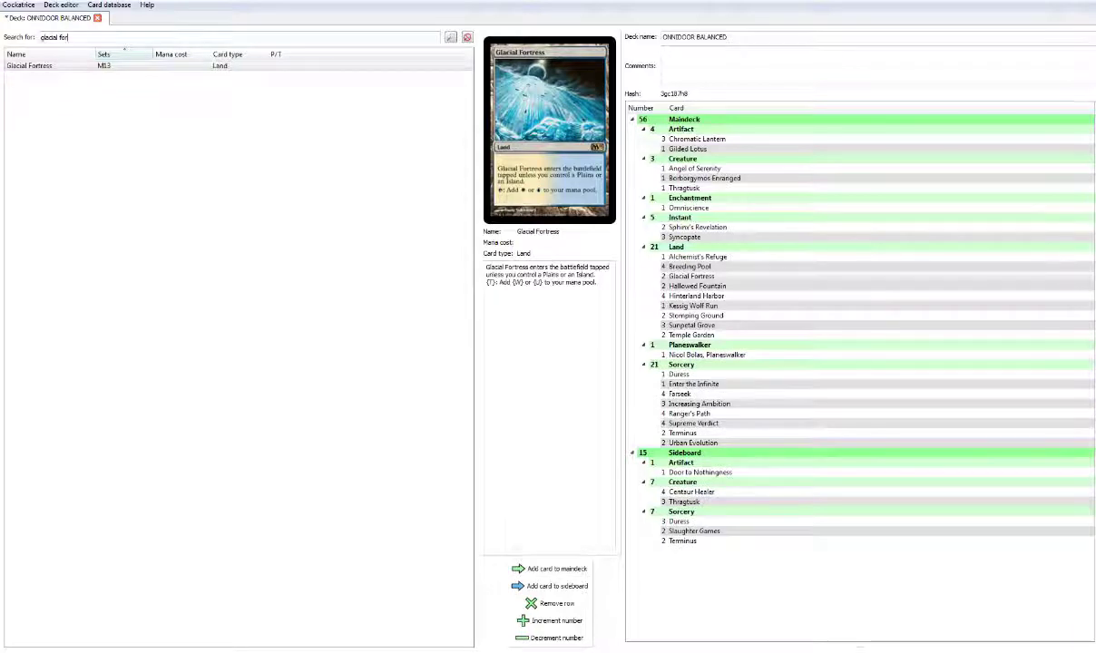
Step: Search for "overgro" and add two copies of Overgrown Tomb to the maindeck
key("ctrl+a")
type("overgro")
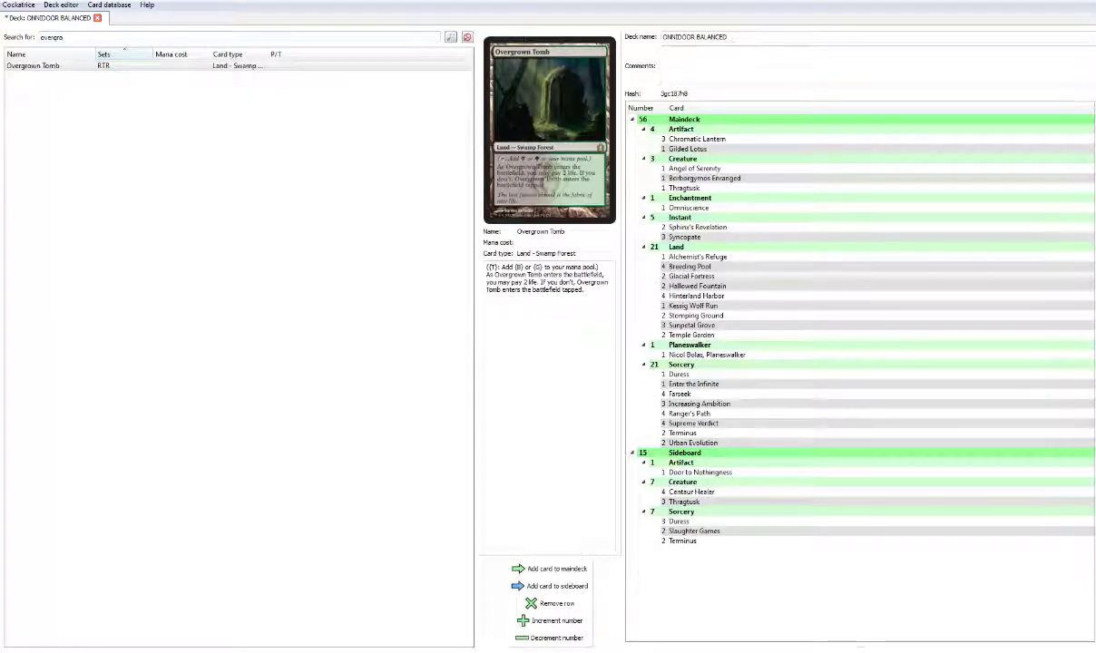
key("Return")
key("Return")
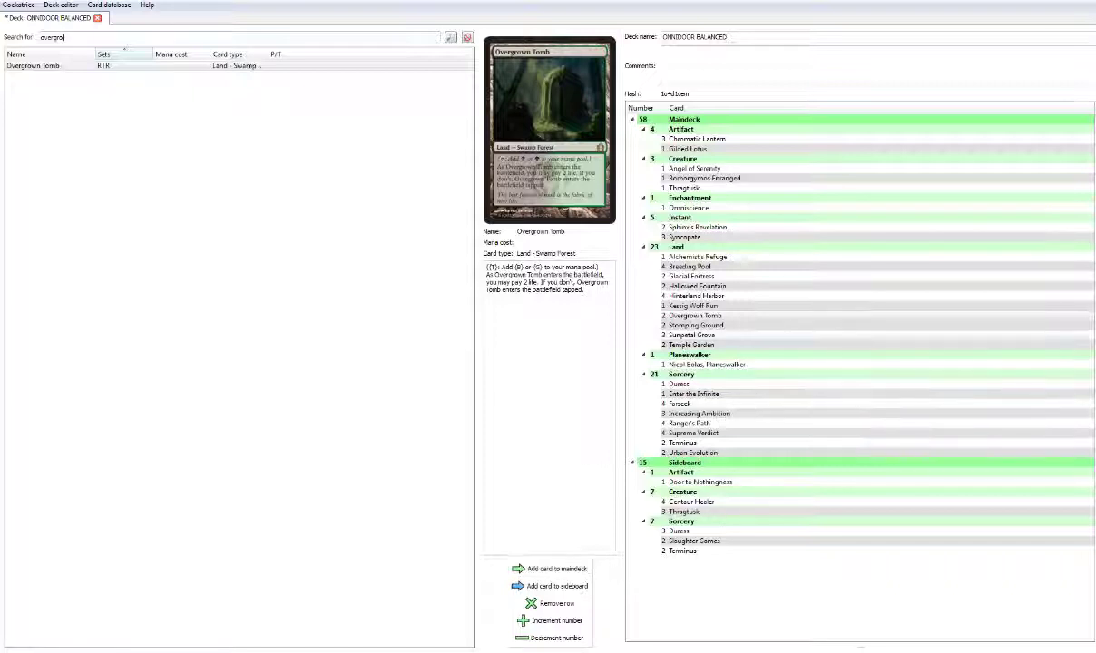
Step: Raise Temple Garden to three copies, and search for "steam ven" to add one Steam Vents to the maindeck
left_click(691, 345)
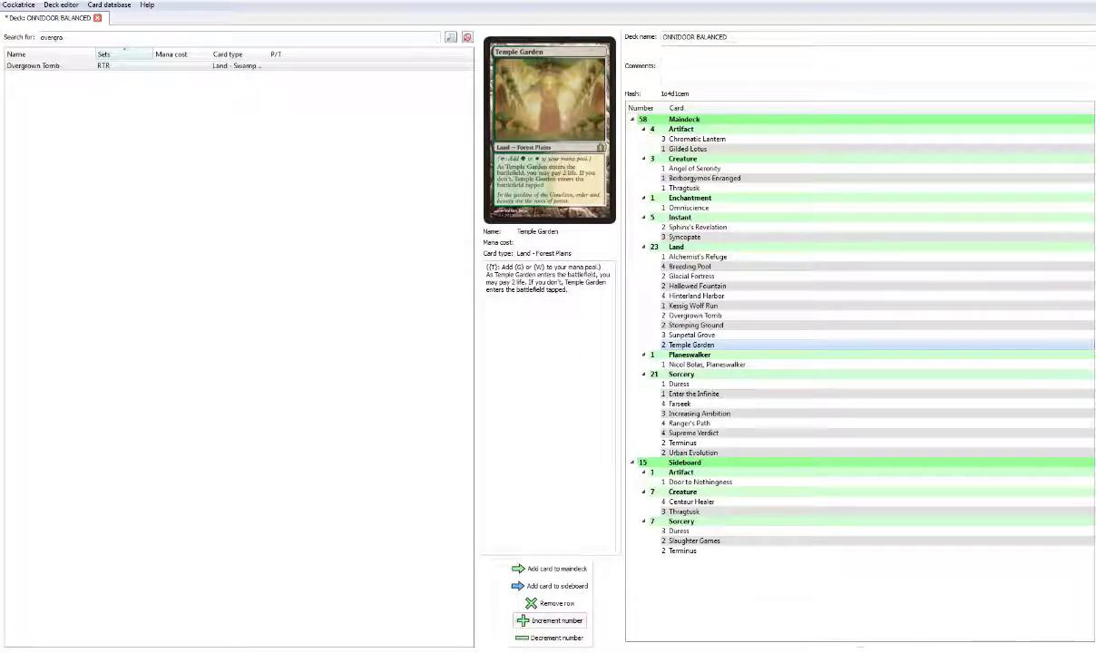
left_click(557, 620)
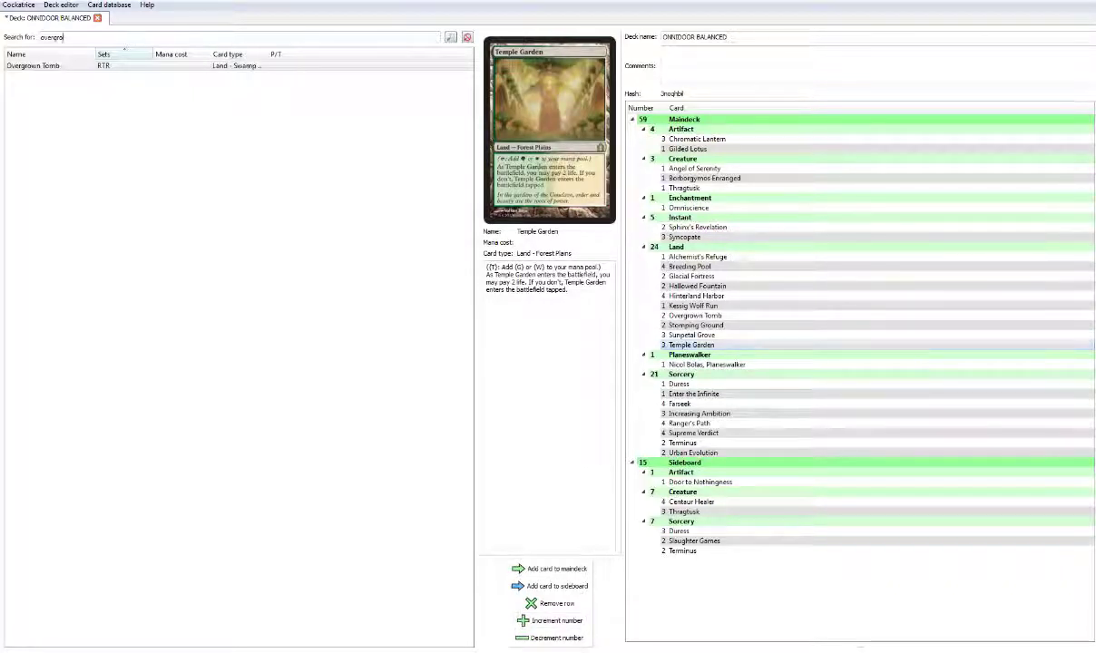
key("Tab")
type("steam ven")
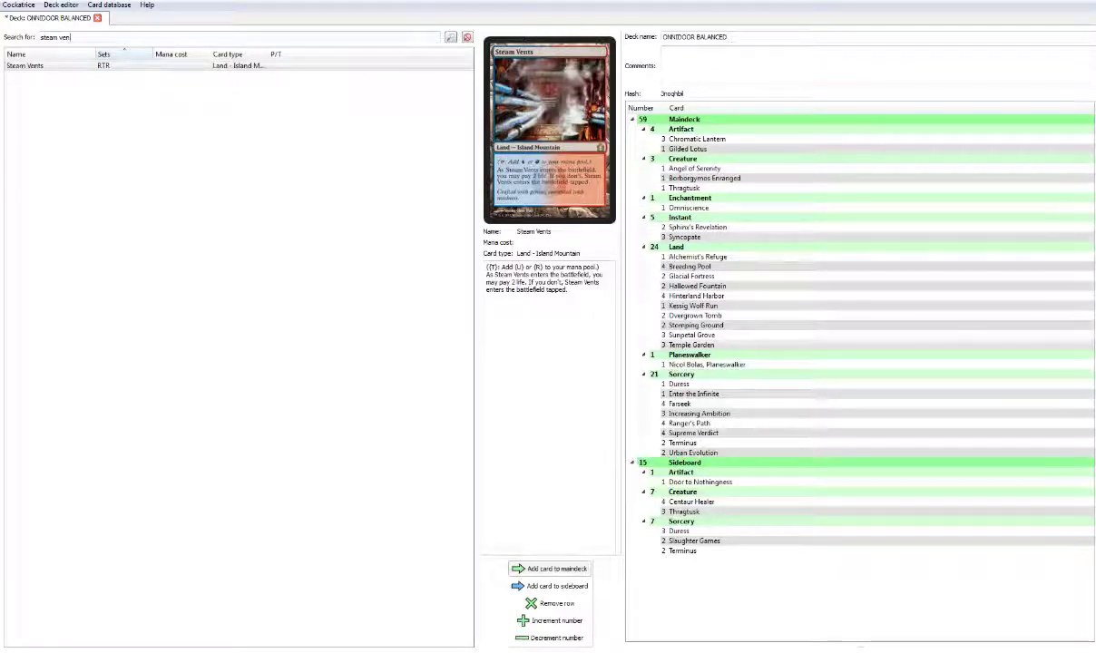
left_click(549, 568)
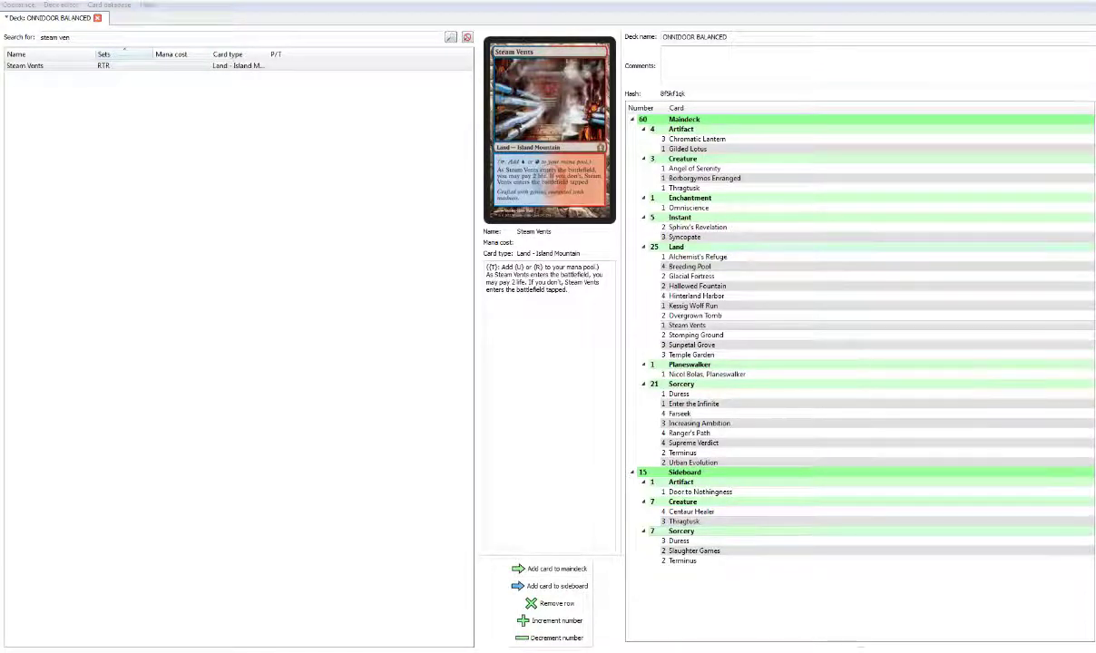
Step: Analyze the deck on deckstats.net and compare its mana distribution with its mana source distribution by colour
key("alt+d")
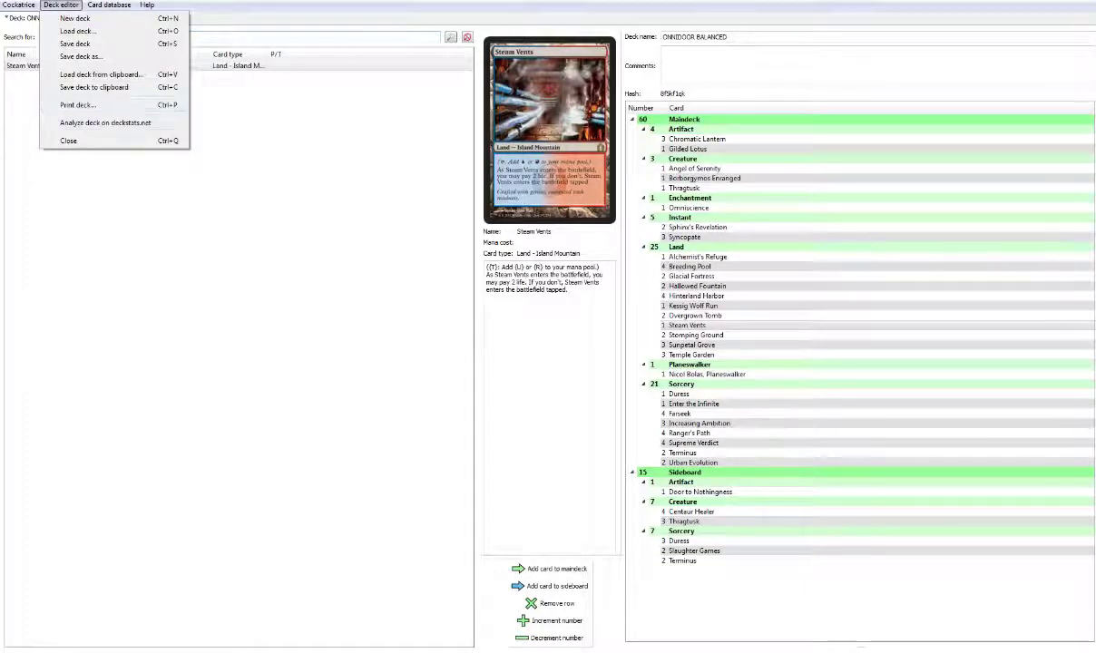
key("Escape")
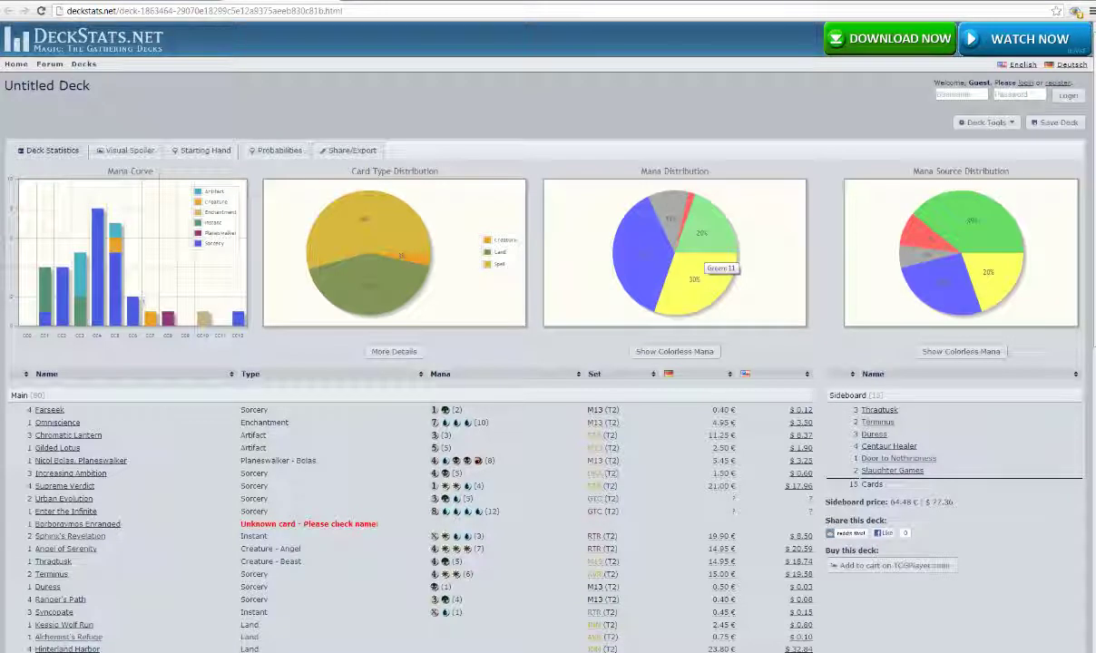
mouse_move(662, 219)
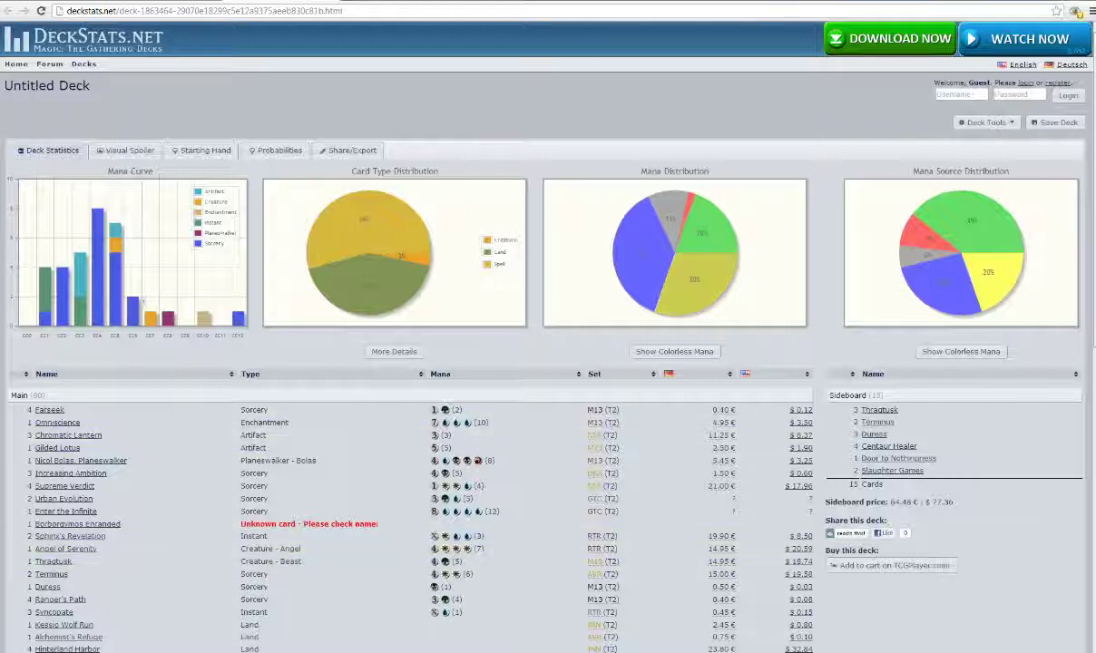
mouse_move(691, 292)
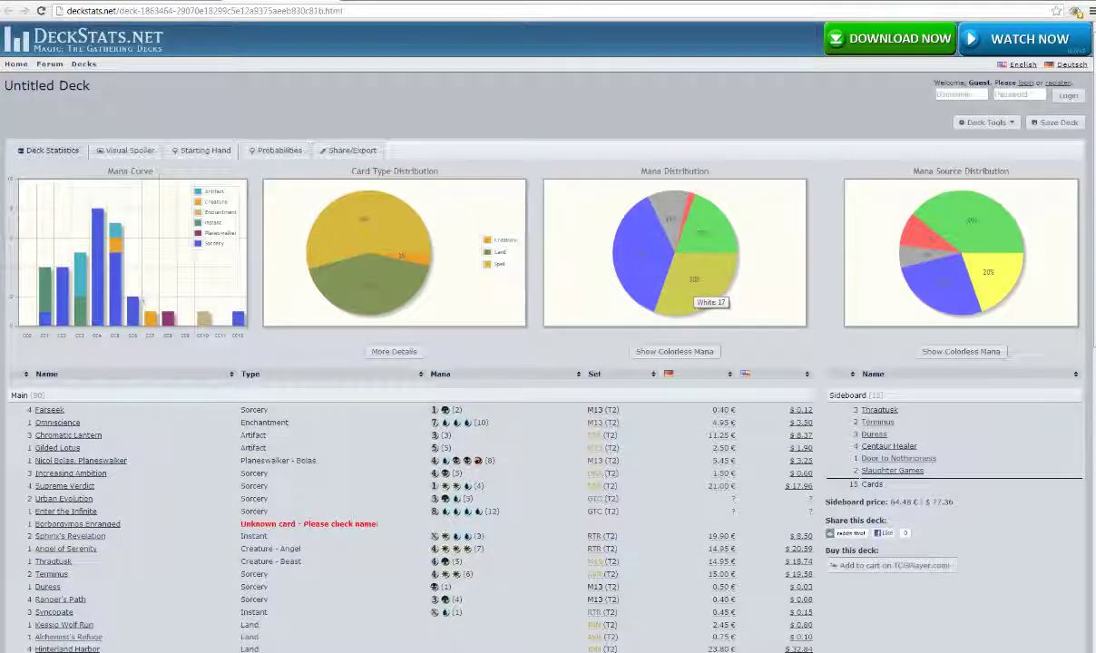
mouse_move(977, 292)
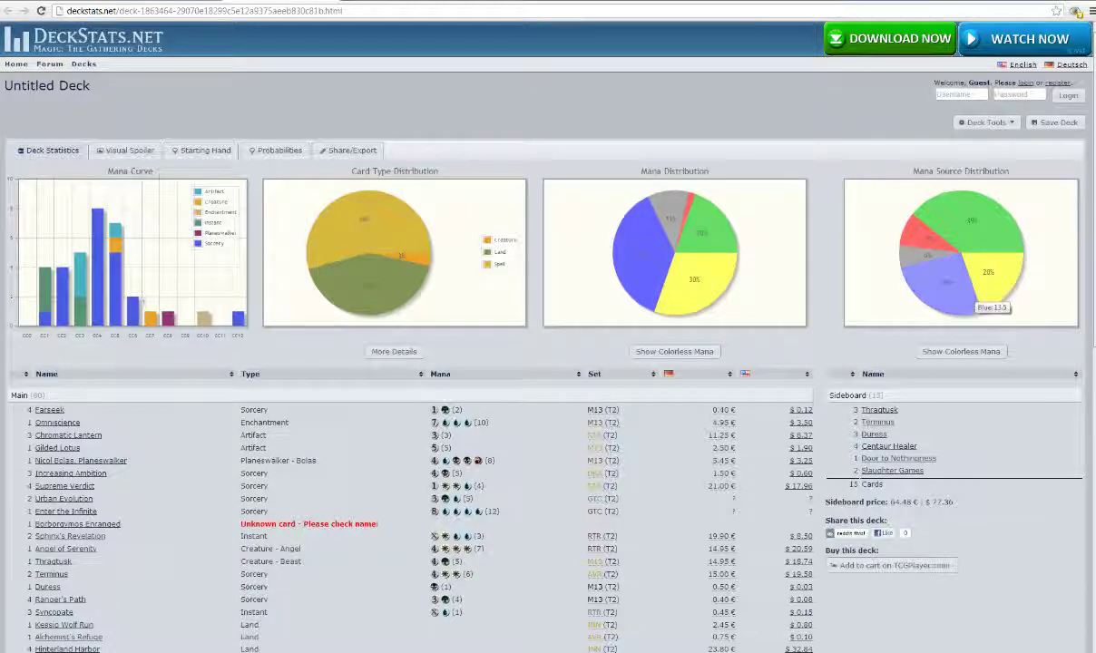
mouse_move(995, 273)
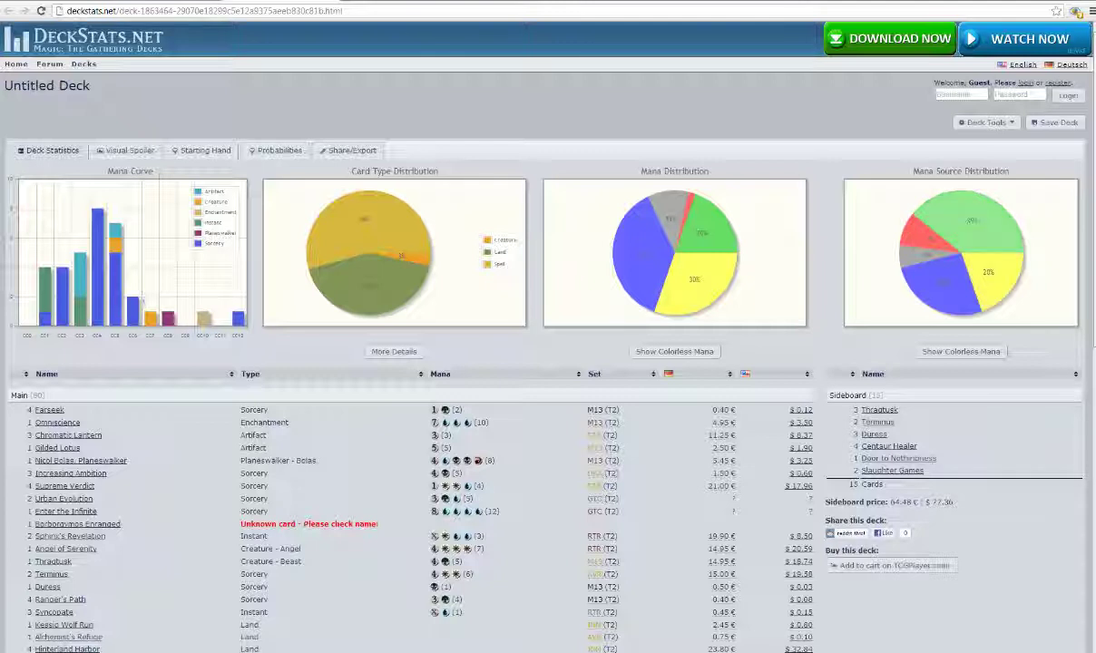
mouse_move(969, 227)
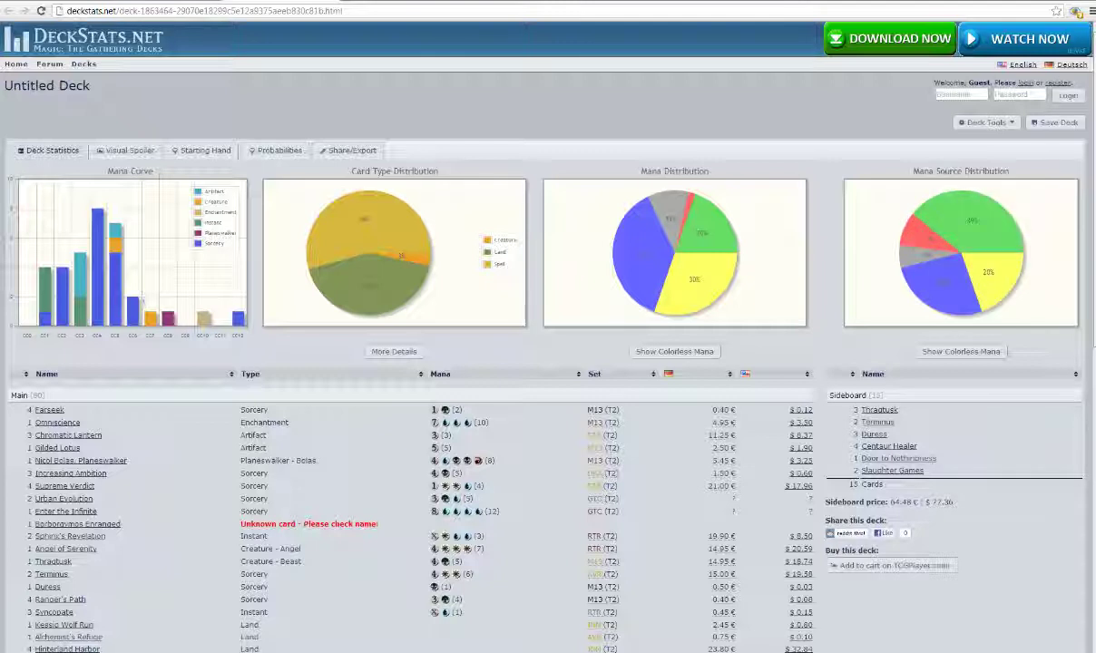
mouse_move(717, 231)
Step: Review the turn-by-turn draw probabilities of the maindeck cards
left_click(276, 151)
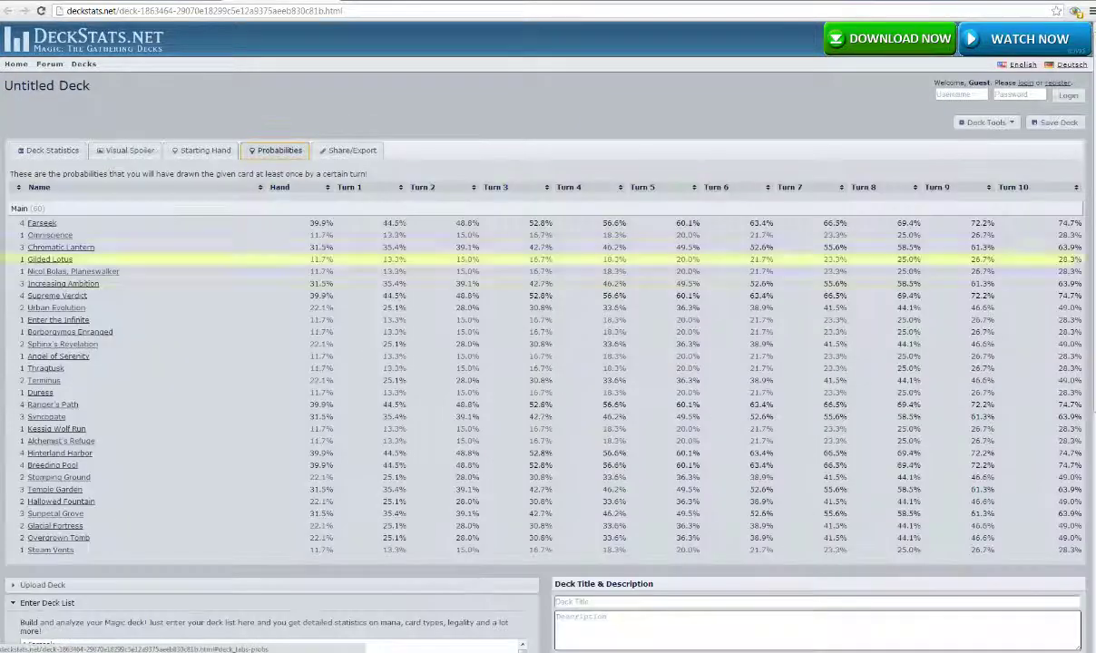
scroll(267, 272, "down", 2)
scroll(267, 332, "up", 2)
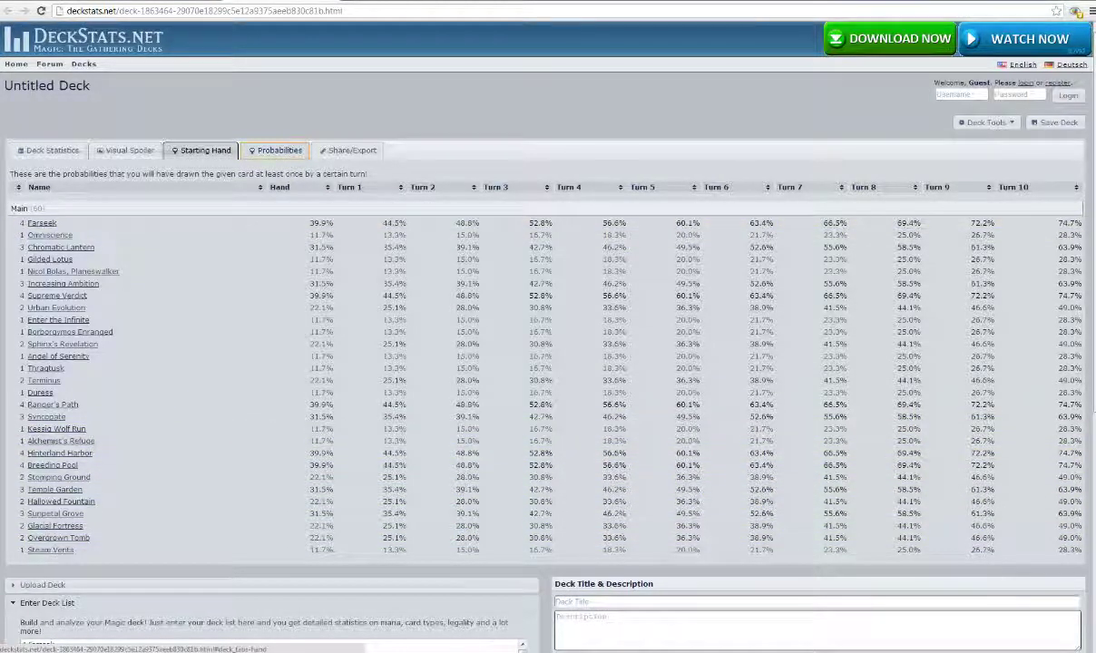
Step: Look over the maindeck card images in the Visual Spoiler and select the deck page's web address
left_click(201, 151)
left_click(125, 150)
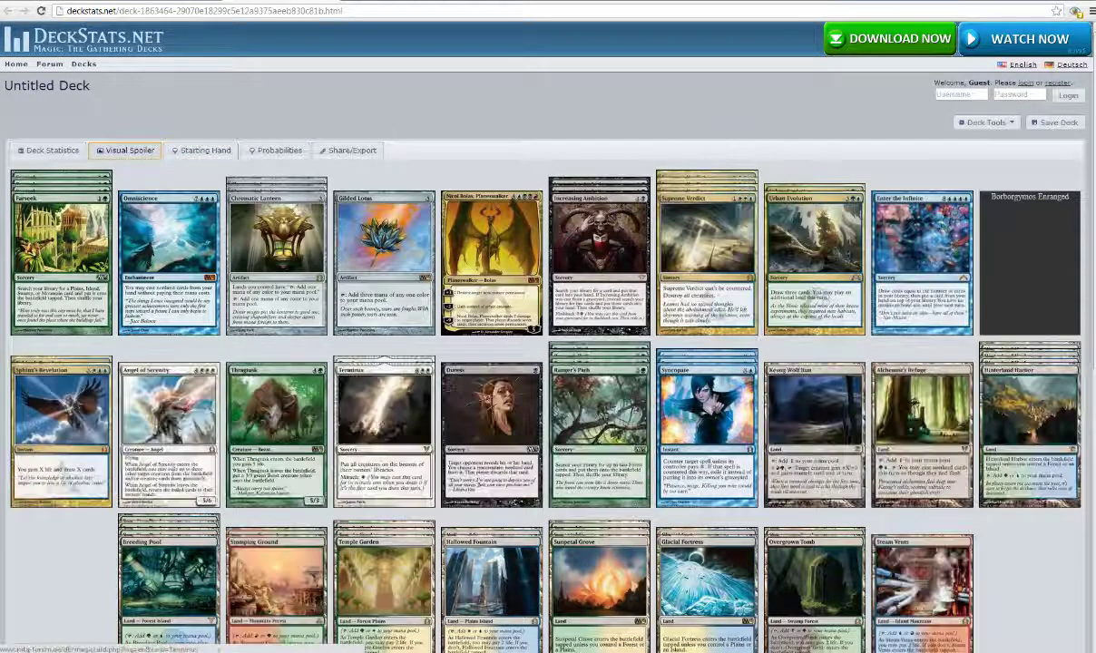
scroll(86, 432, "down", 1)
scroll(87, 432, "up", 1)
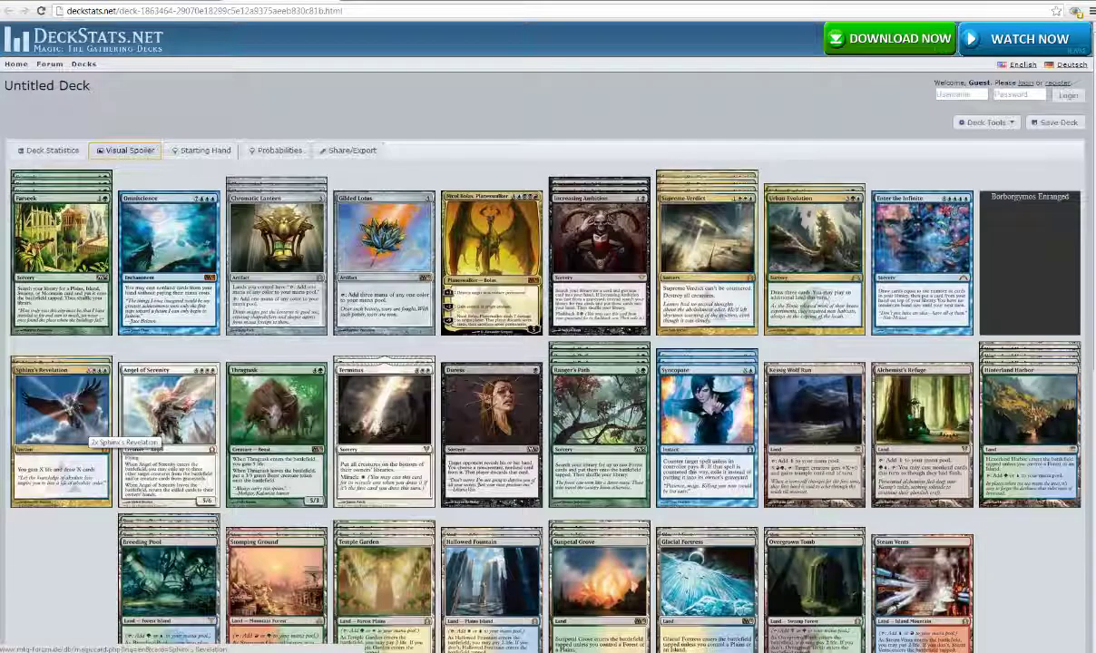
left_click(72, 11)
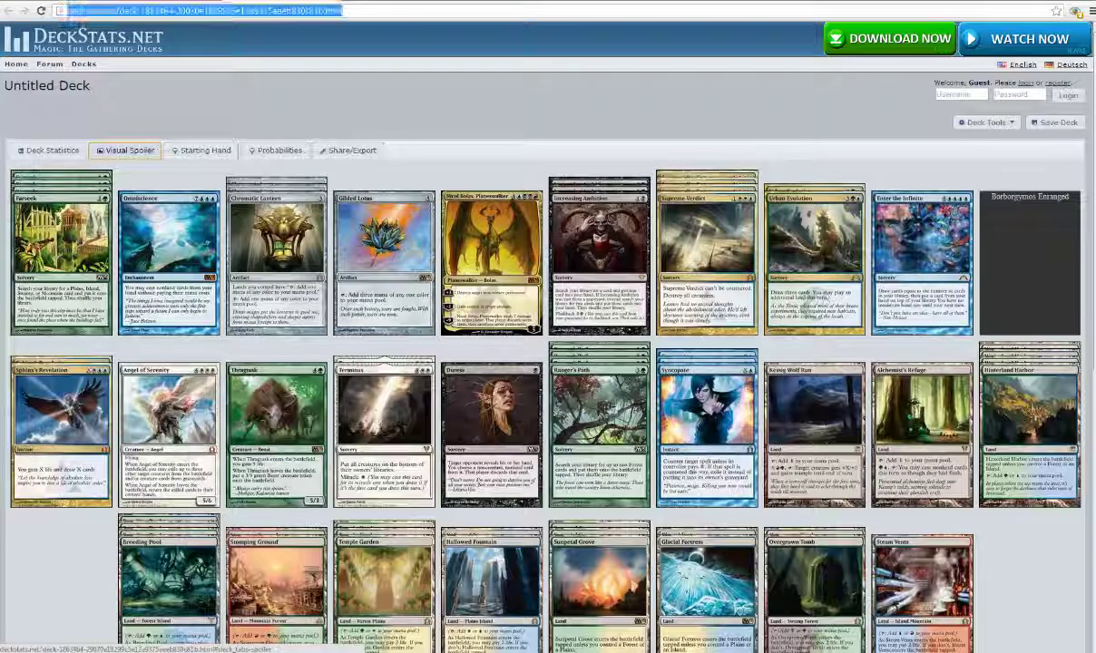
scroll(472, 399, "down", 5)
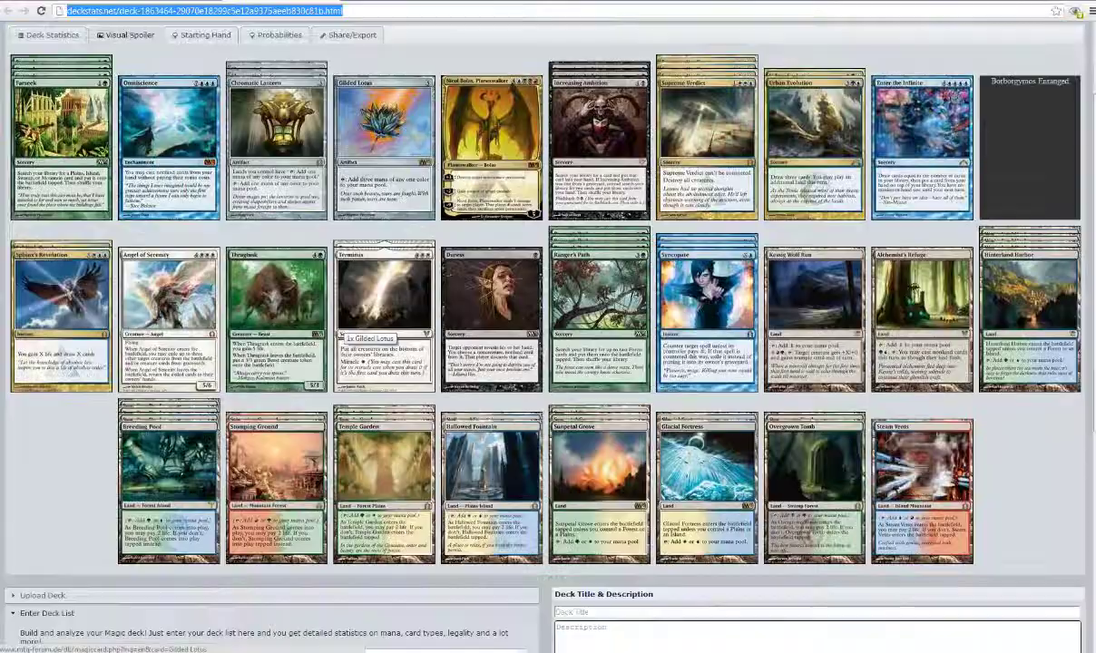
scroll(471, 399, "up", 5)
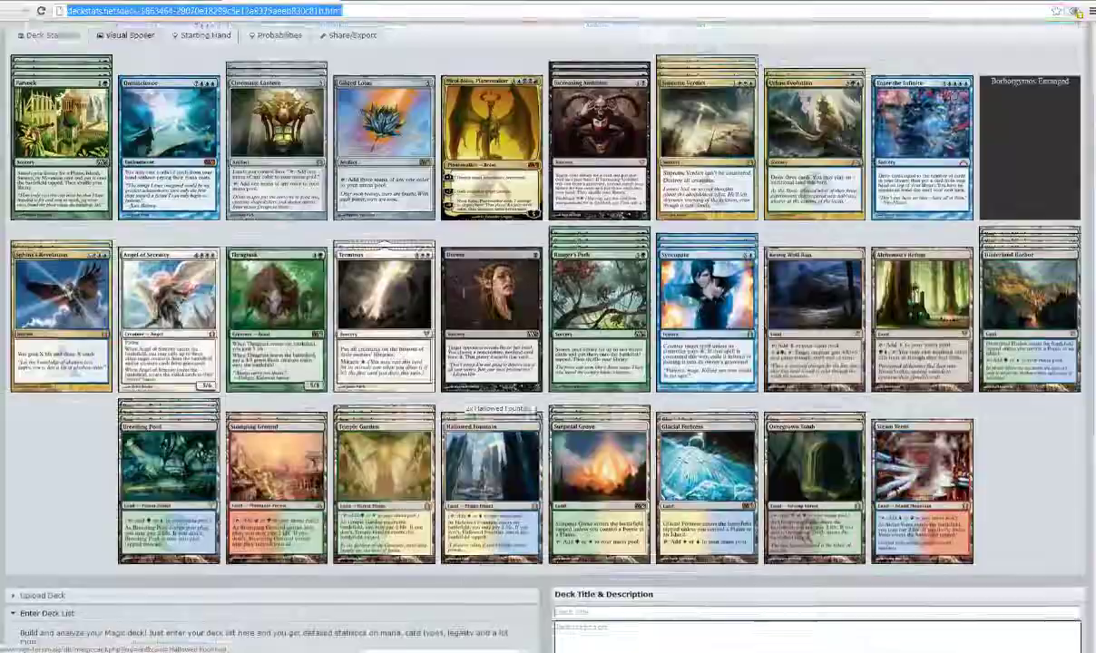